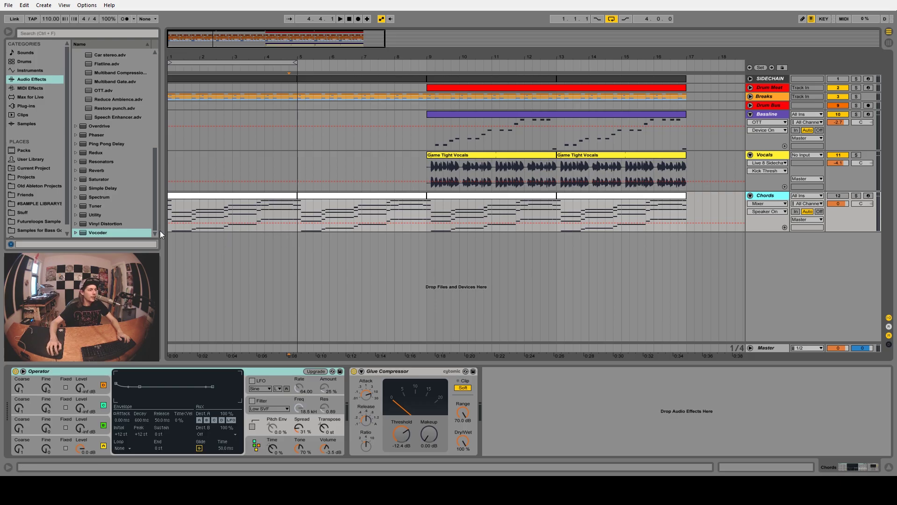
Step: Undo back to the empty Chords track and select bars 9.1.1 to 13.1.1
drag(156, 158, 153, 63)
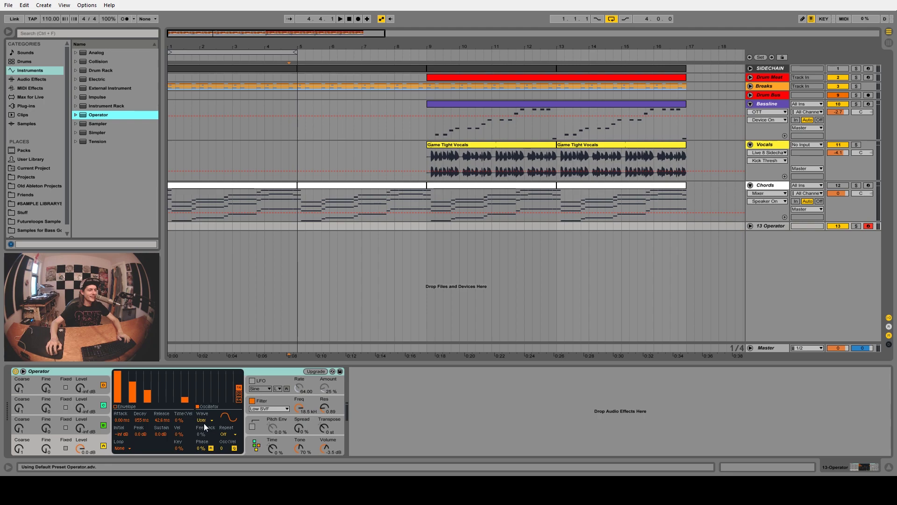
click(204, 420)
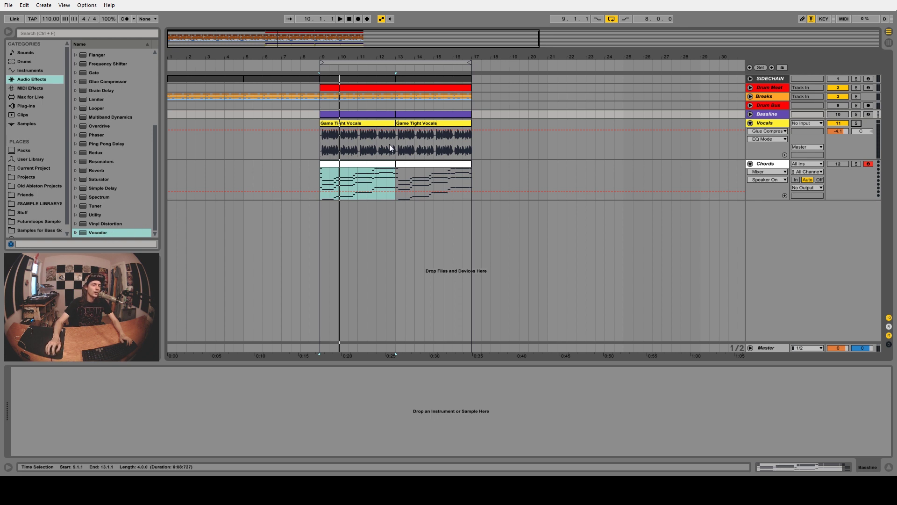
Step: Solo the Vocals track and play its bars 9–13 clip, then select the Chords track
click(116, 232)
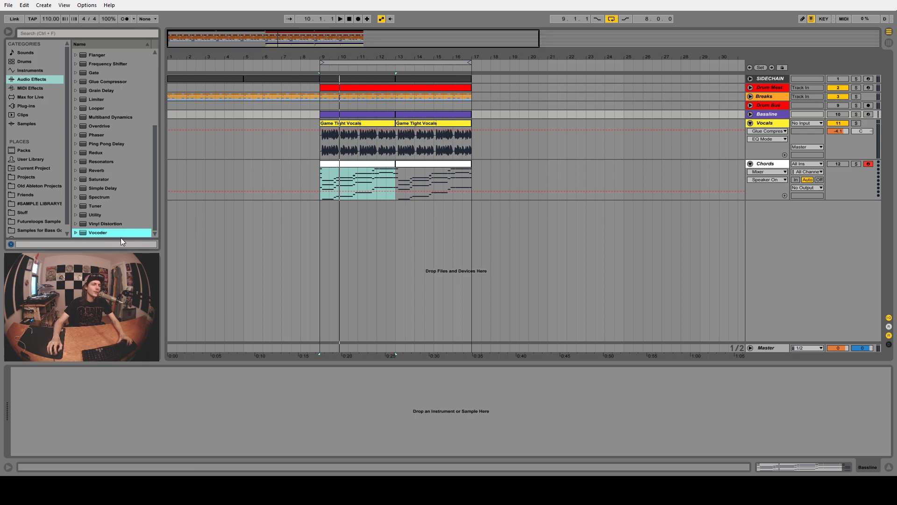
click(321, 144)
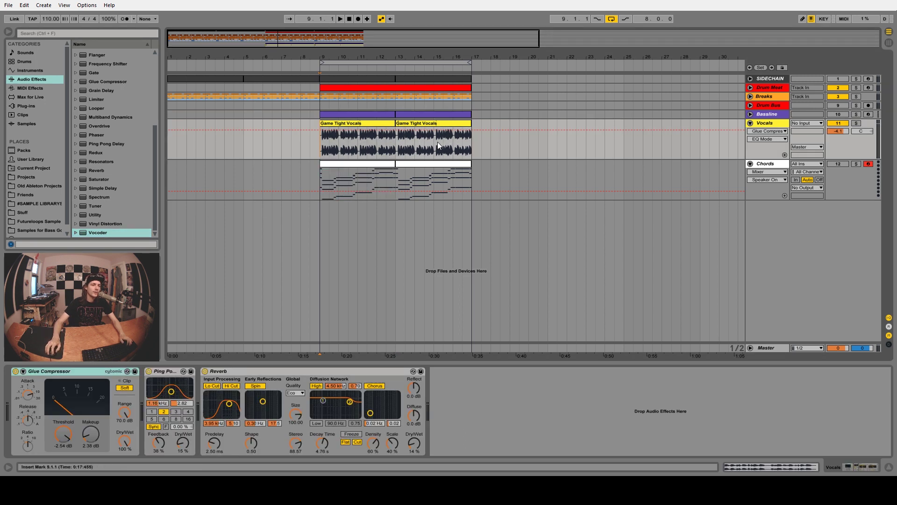
click(367, 123)
click(856, 123)
key(space)
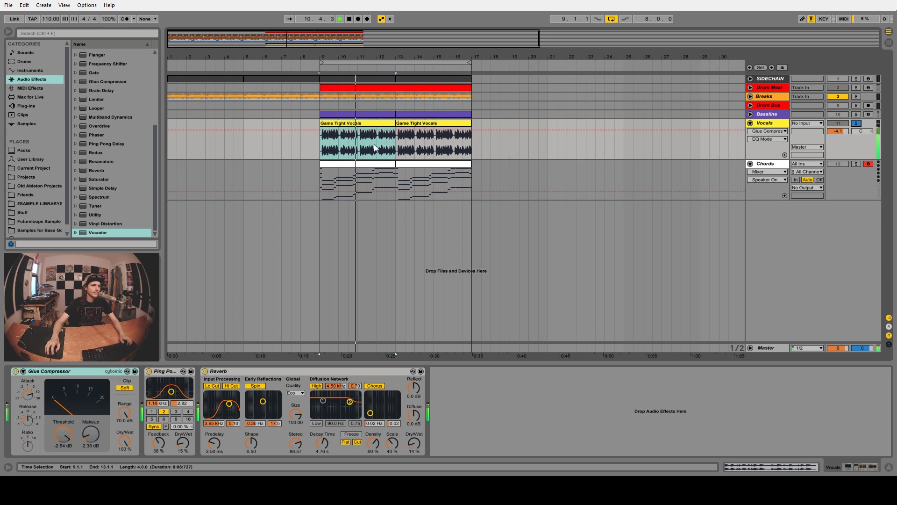
key(space)
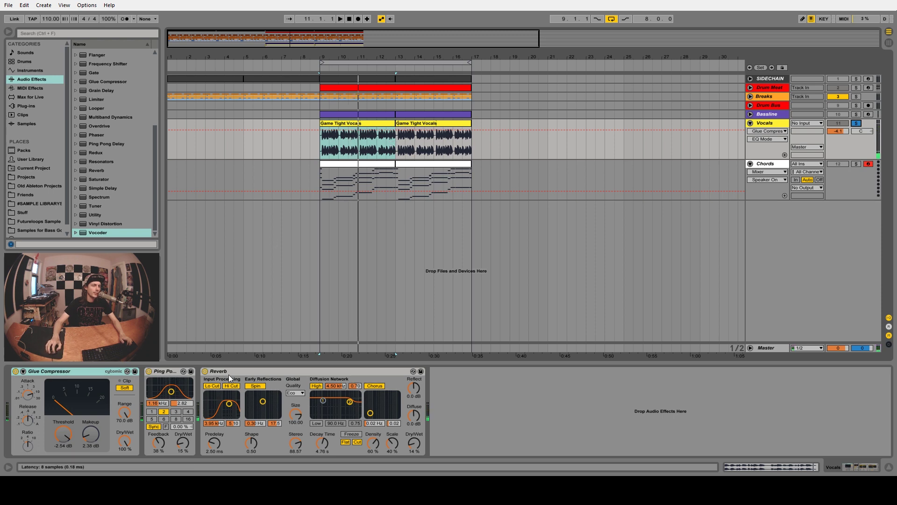
click(771, 166)
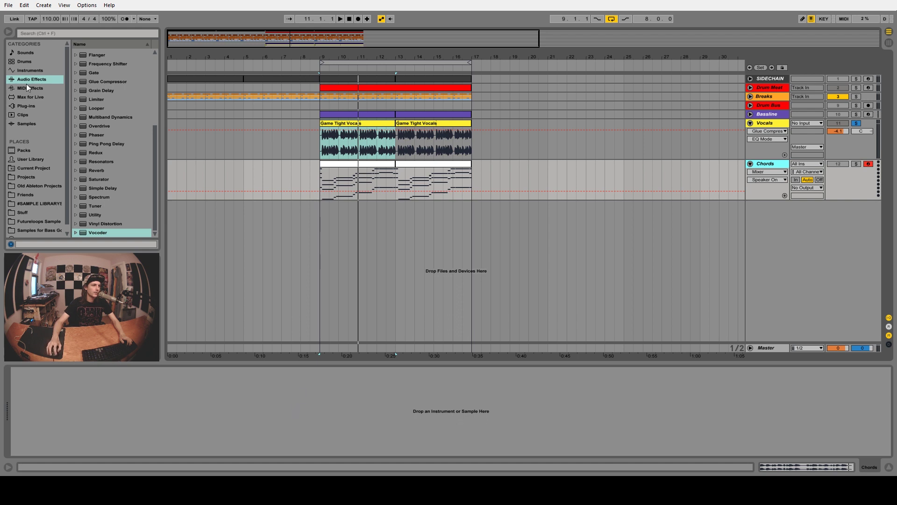
Step: Load Operator onto the Chords track with a Saw D waveform and its filter off
click(28, 70)
mouse_move(94, 114)
mouse_down()
mouse_move(142, 398)
mouse_move(153, 410)
mouse_up()
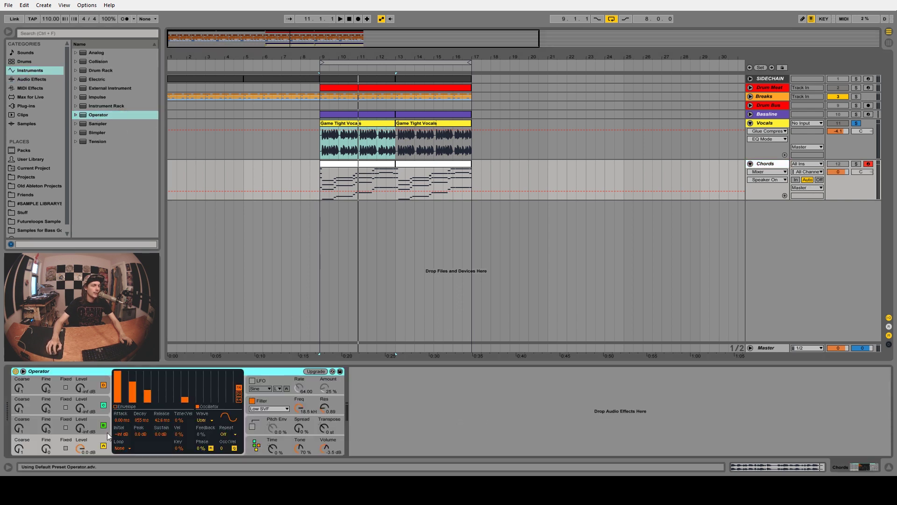
click(204, 420)
click(217, 328)
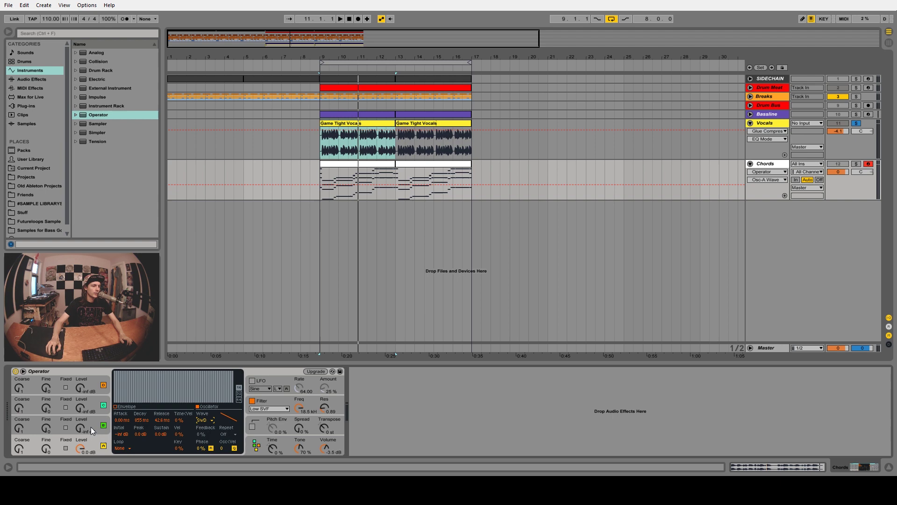
click(252, 401)
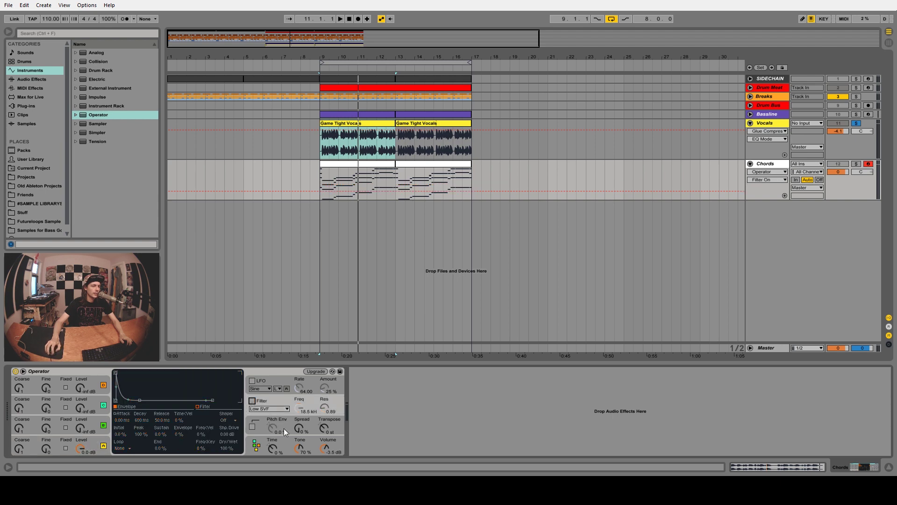
Step: Add a Glue Compressor after Operator and lower its threshold to -12.4 dB
click(41, 79)
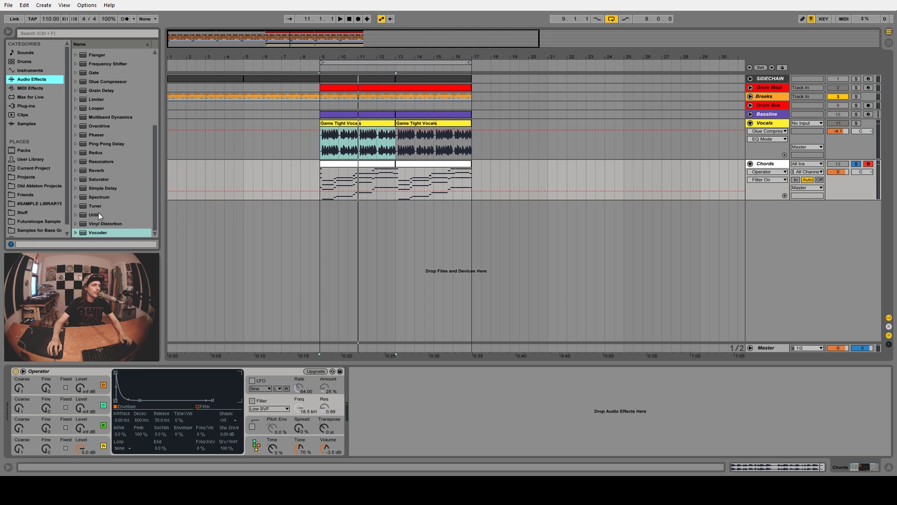
drag(97, 82, 414, 440)
key(space)
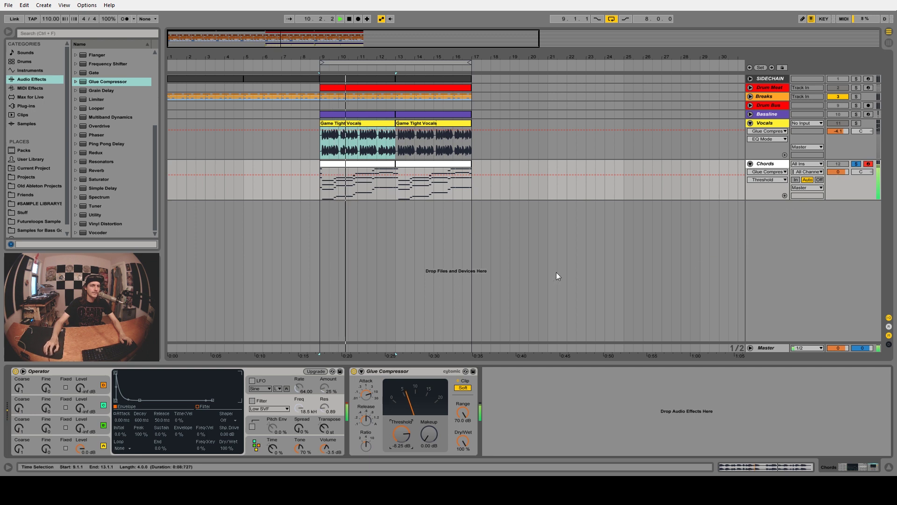
drag(401, 435, 401, 450)
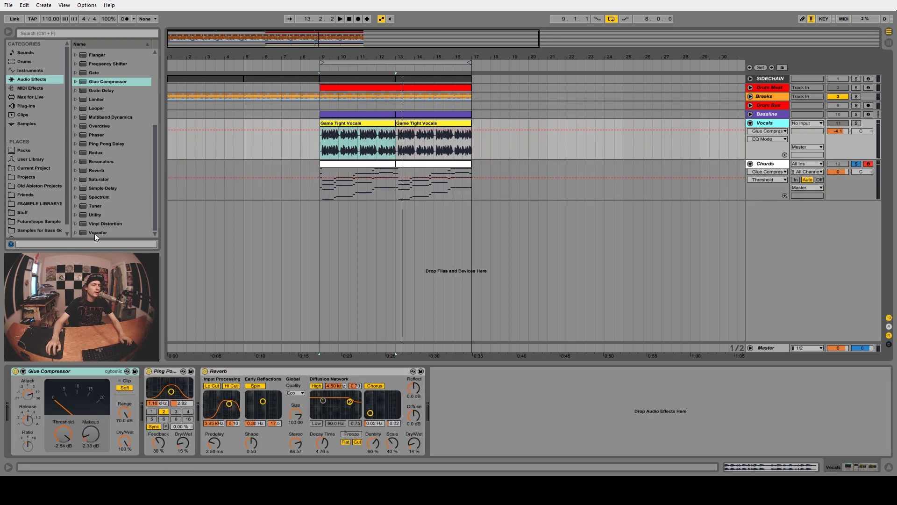
Step: Insert a Vocoder at the front of the Vocals chain with an External carrier from Chords
drag(91, 233, 21, 379)
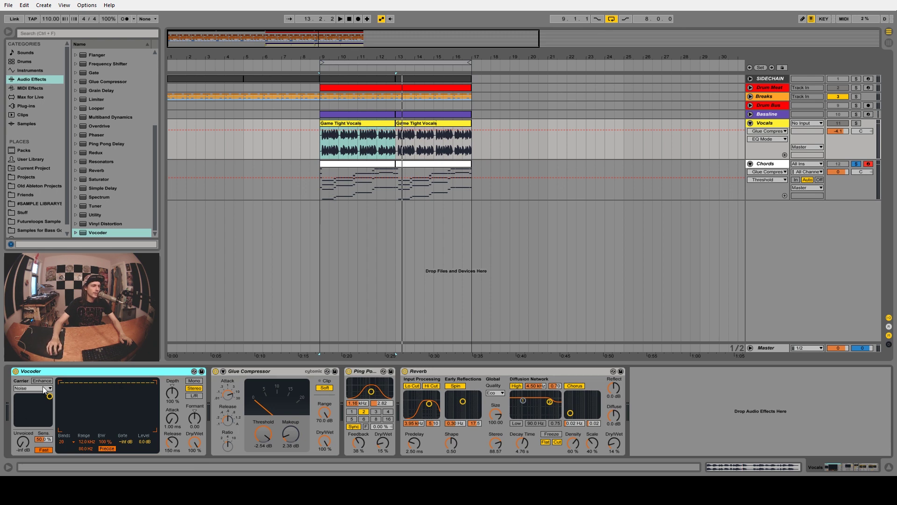
click(42, 387)
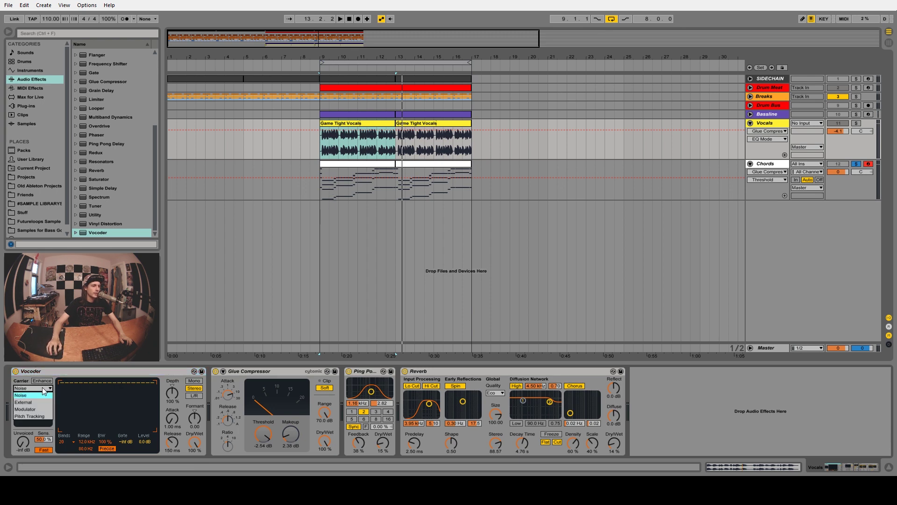
click(23, 402)
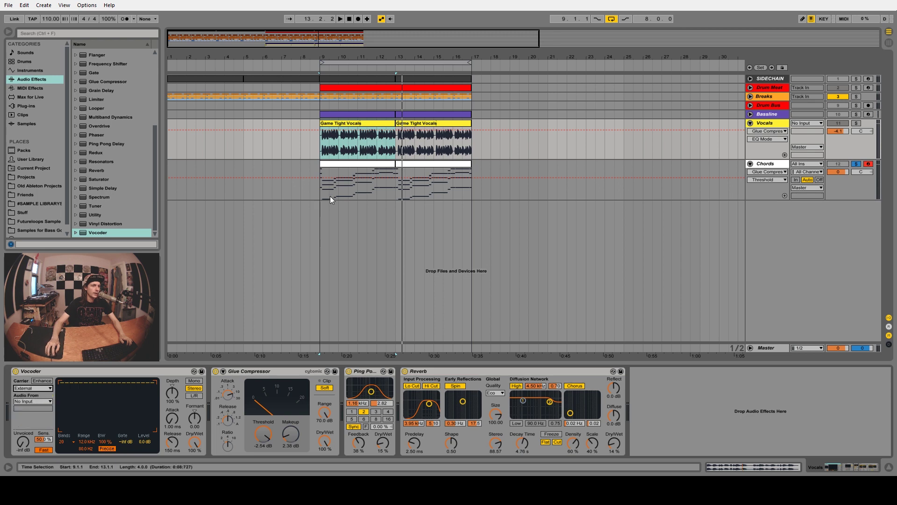
click(45, 401)
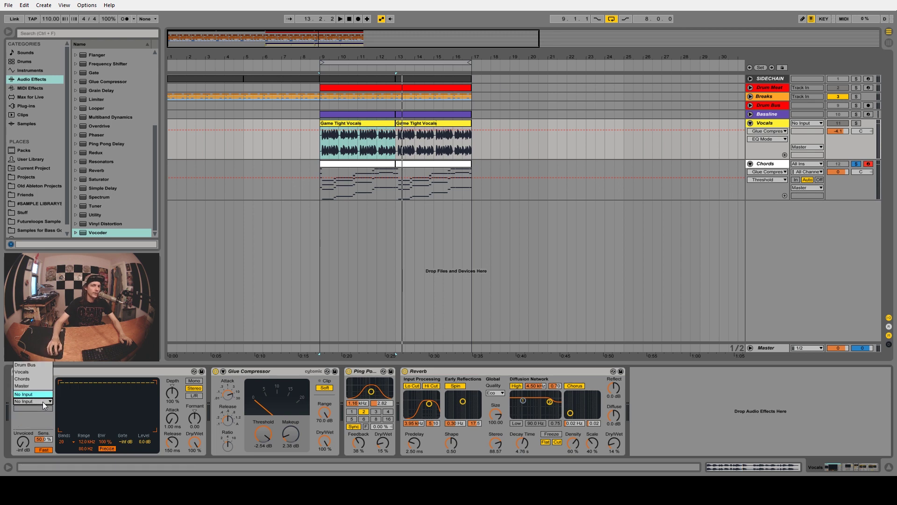
click(44, 379)
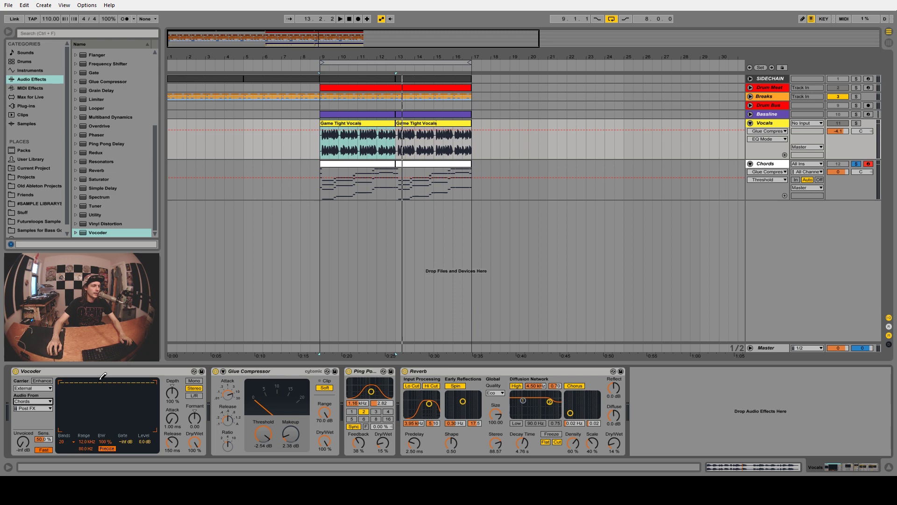
Step: Solo the Vocals track and play bars 9–13 to hear the vocoded vocals
click(856, 123)
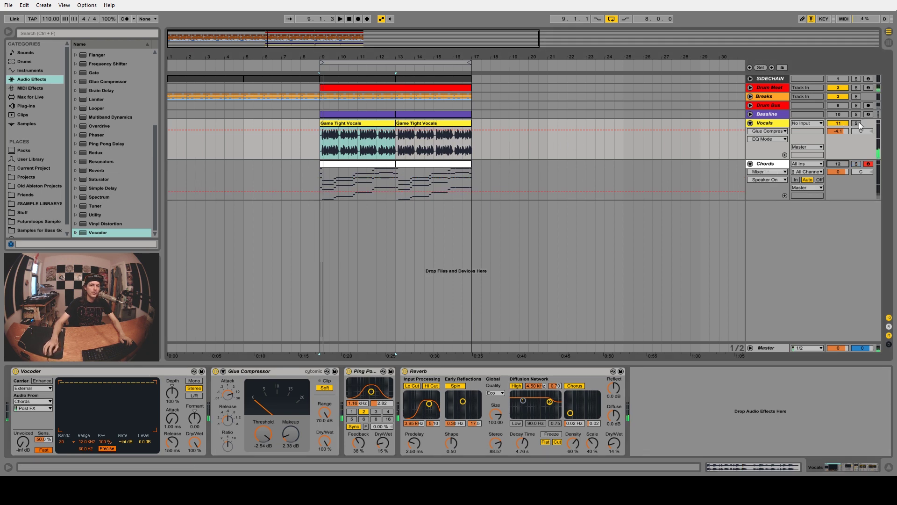
click(857, 122)
click(348, 149)
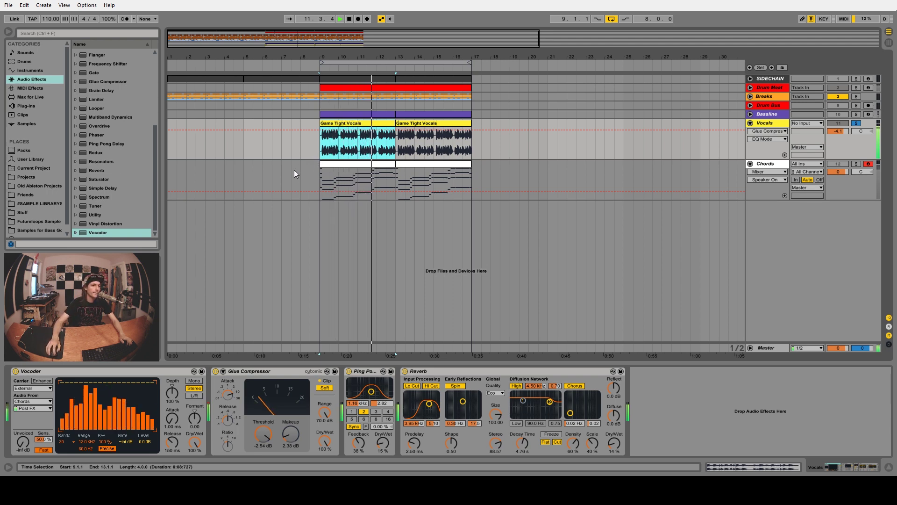
key(space)
scroll(94, 157, up, 4)
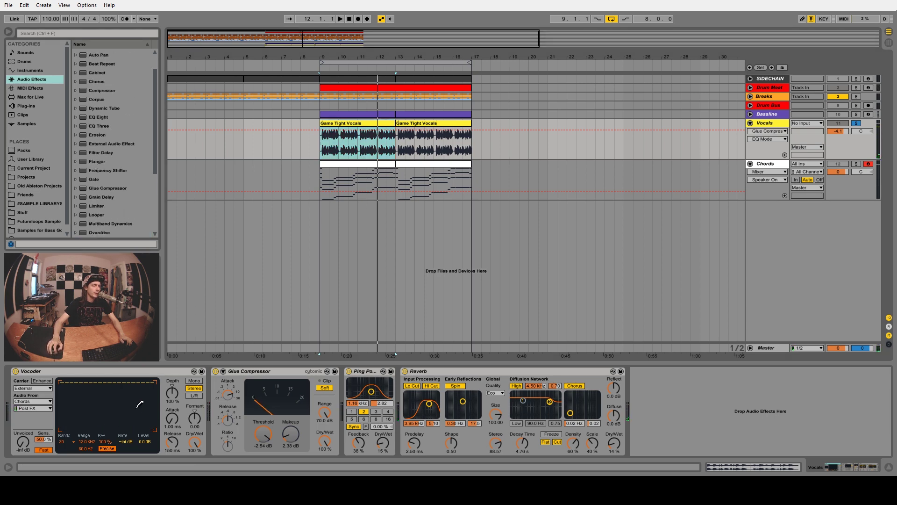
Step: Turn on the Vocoder's Enhance mode, comparing it off and on during playback
click(40, 380)
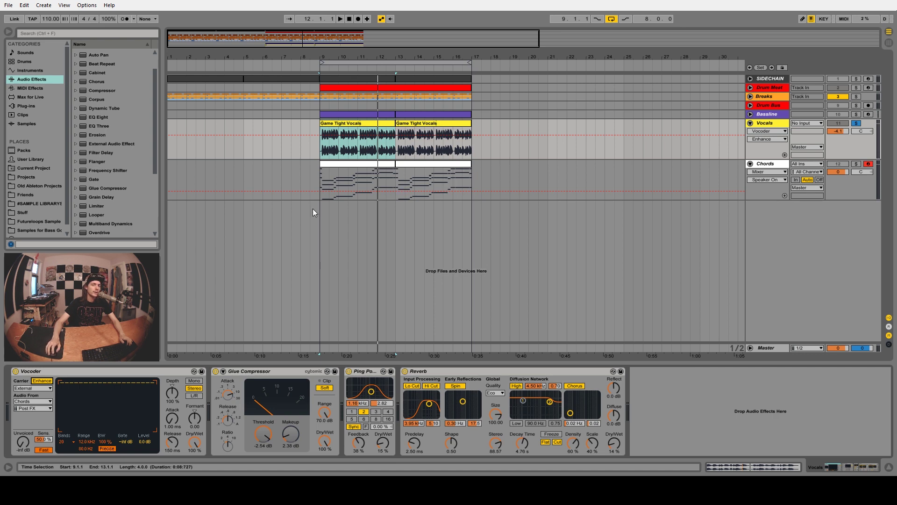
key(space)
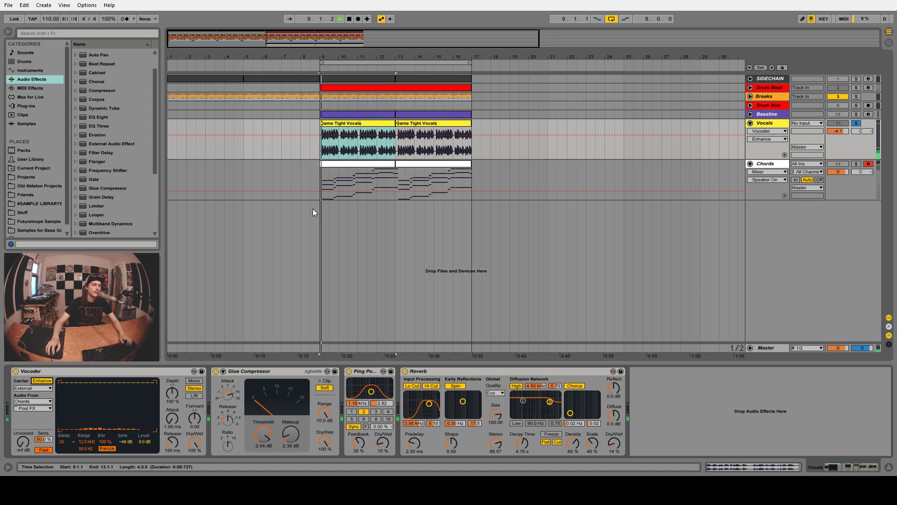
click(42, 381)
key(space)
key(space)
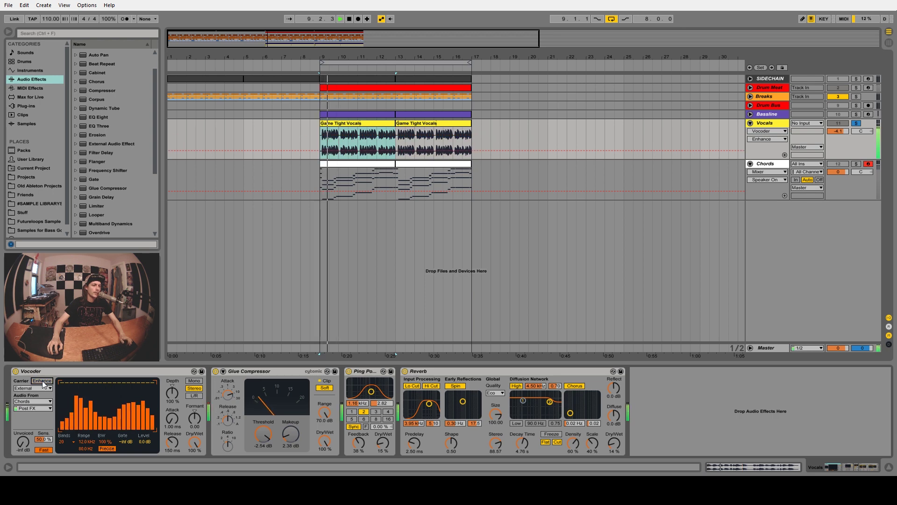
key(space)
click(41, 381)
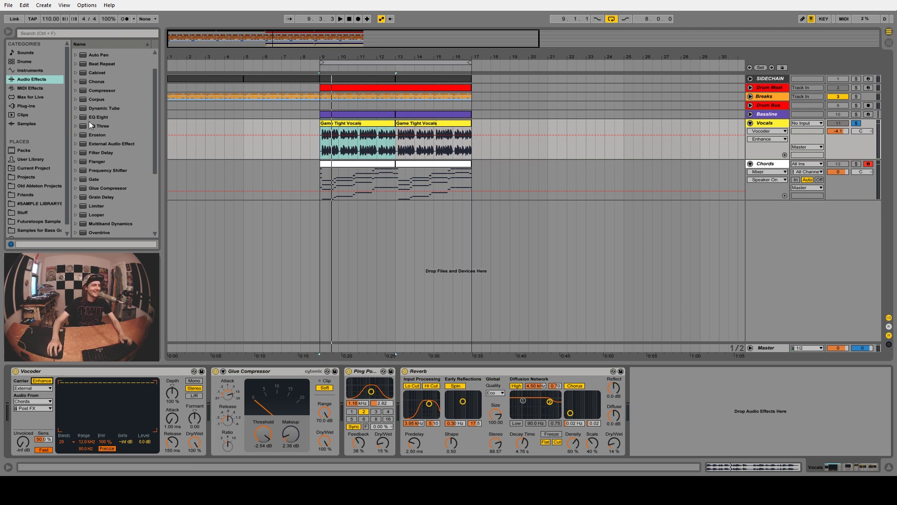
Step: Insert EQ Eight after the Vocoder with a 48 dB band-1 low cut and +3.35 dB at 164 Hz
mouse_move(98, 116)
mouse_down()
mouse_move(193, 383)
mouse_move(237, 421)
mouse_up()
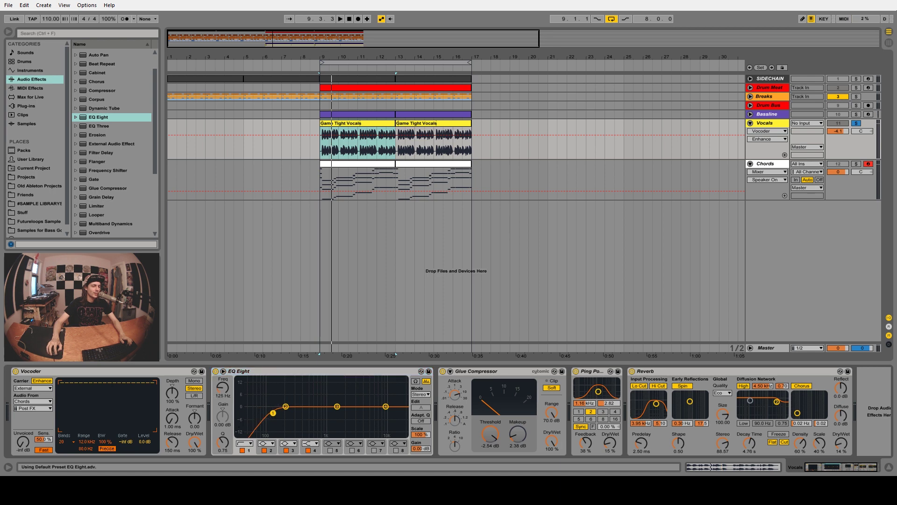
click(249, 442)
click(244, 387)
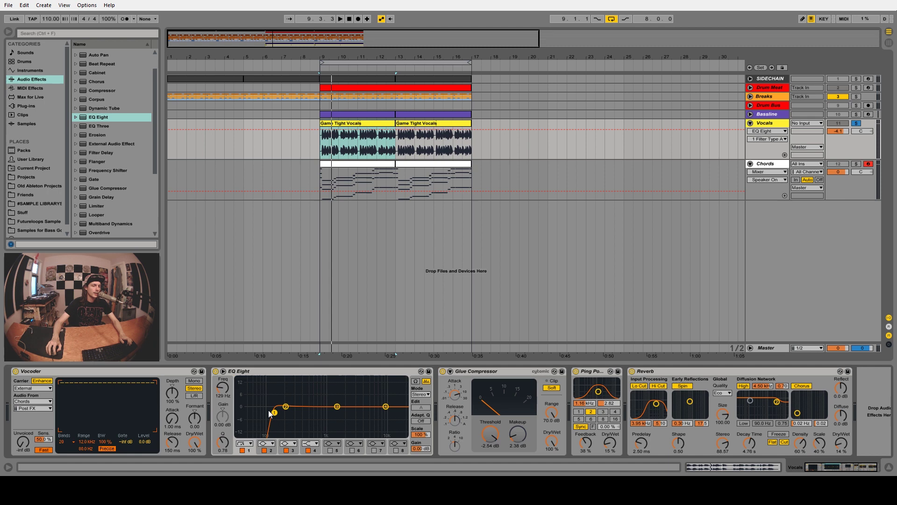
drag(286, 406, 280, 400)
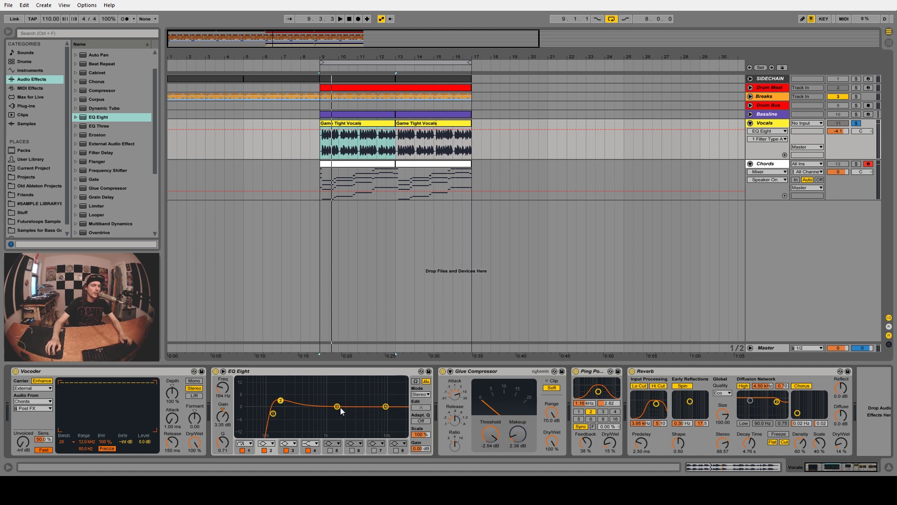
drag(385, 406, 372, 381)
Step: While playing, set band 3 to 1.20 kHz, 2.60 dB and steepen band 4's shelf to Q 3.19
key(space)
drag(337, 407, 333, 399)
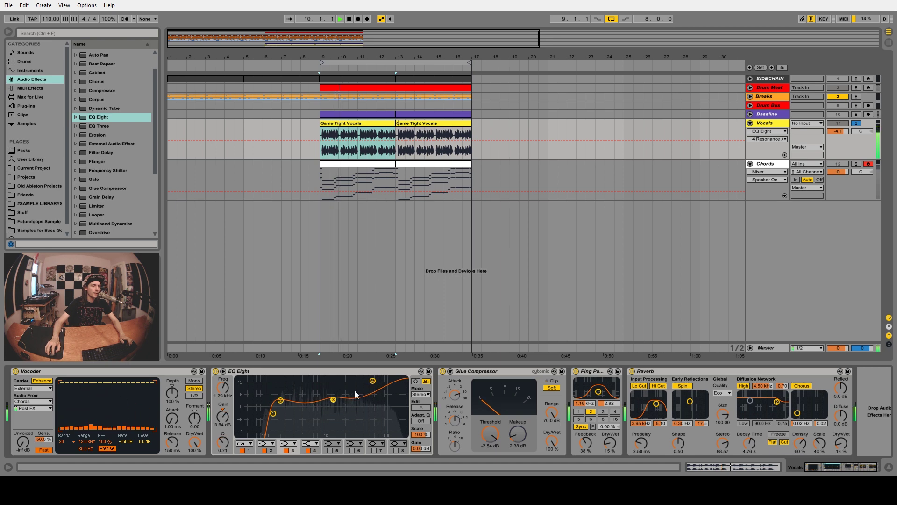
click(373, 381)
drag(223, 443, 222, 434)
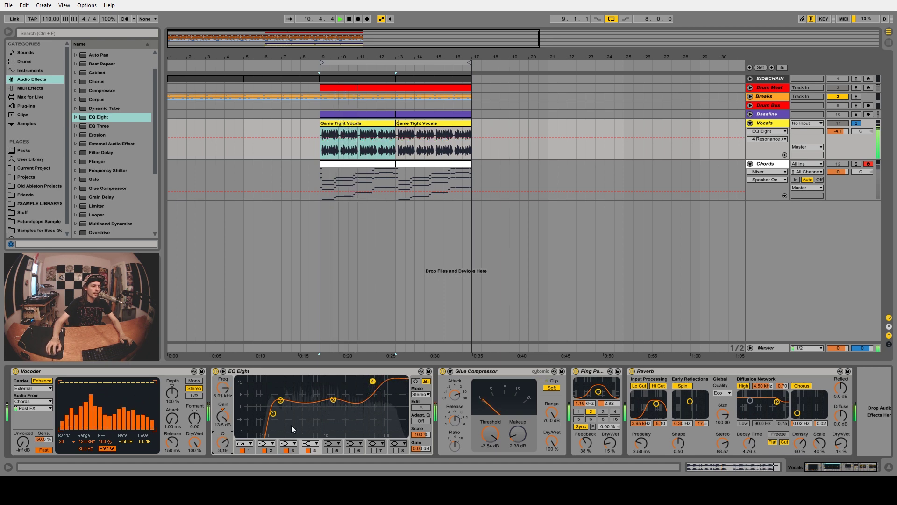
drag(333, 399, 332, 402)
key(space)
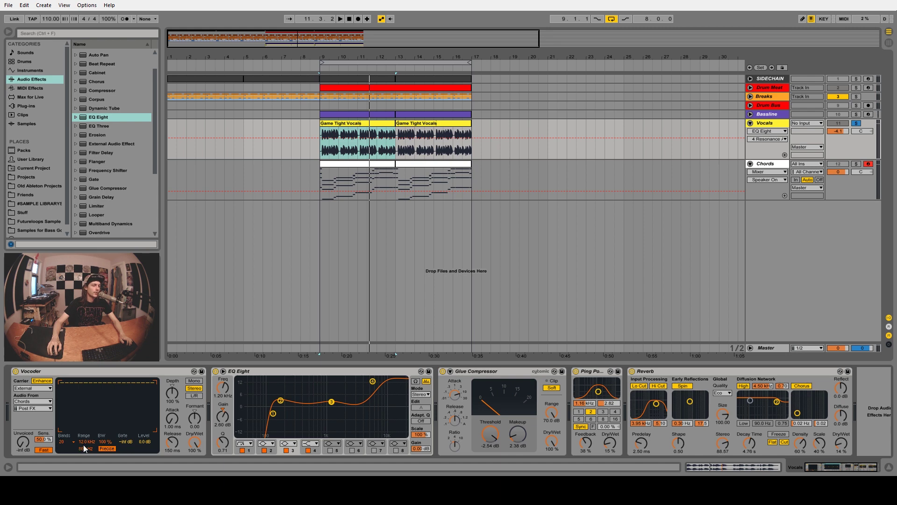
Step: Raise the Vocoder's upper range to 18.0 kHz and audition the vocals
drag(84, 442, 67, 390)
key(space)
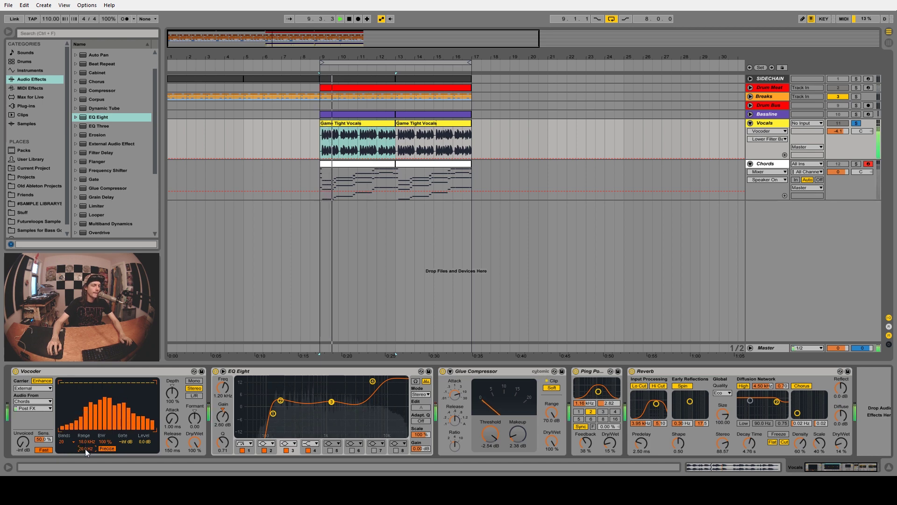
key(space)
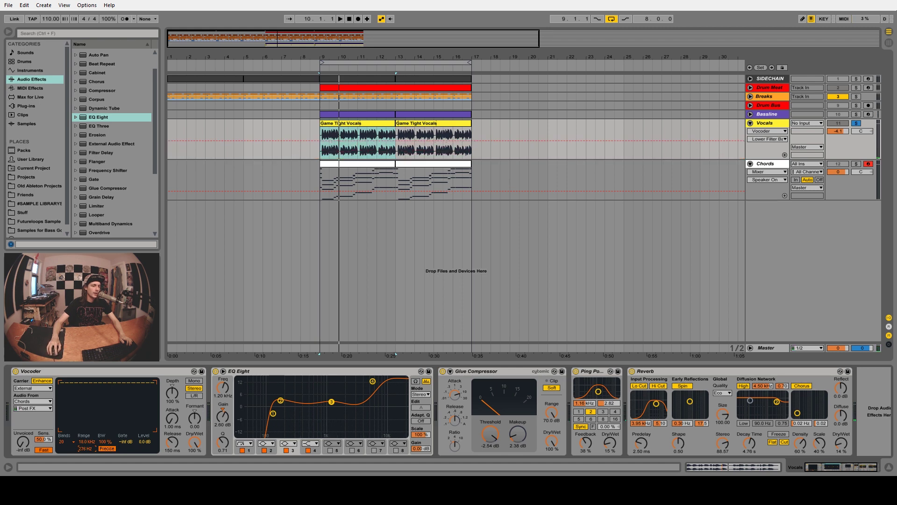
Step: Boost the EQ's low-mid band to about 8.55 dB at 147 Hz while playing
click(273, 414)
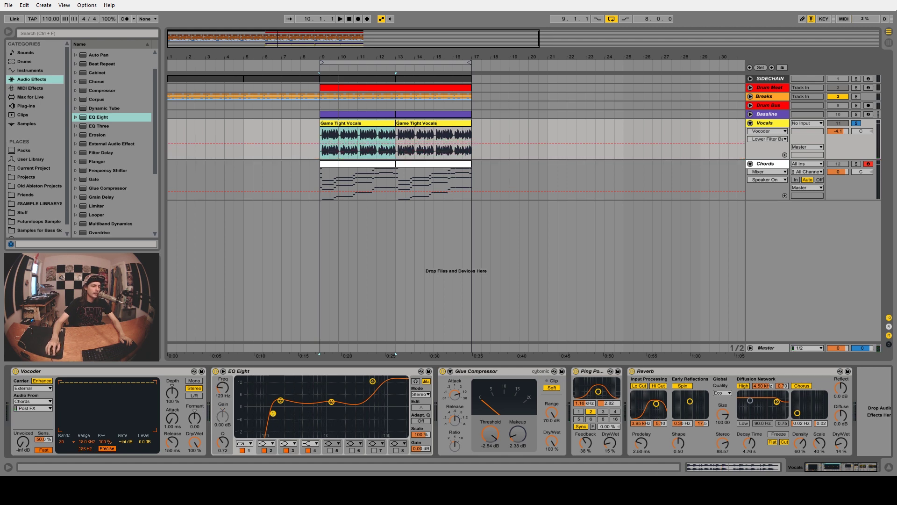
key(space)
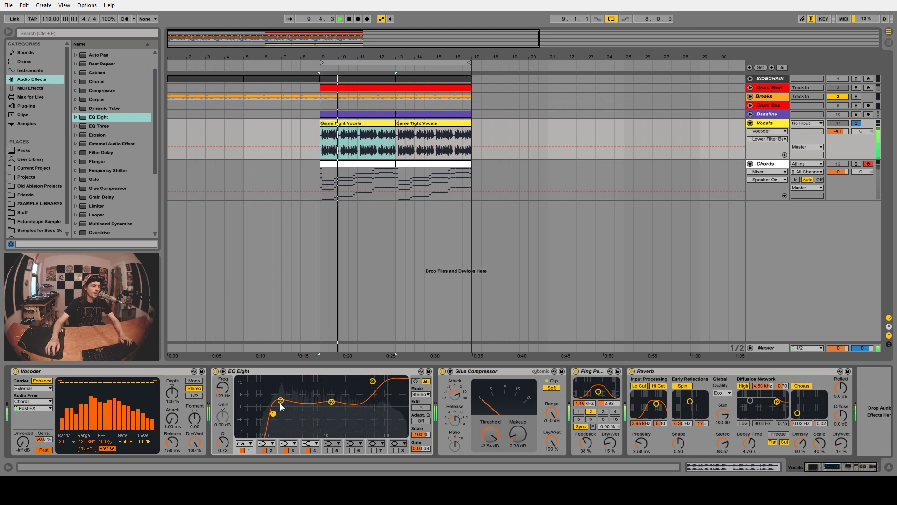
key(space)
drag(273, 413, 280, 394)
key(space)
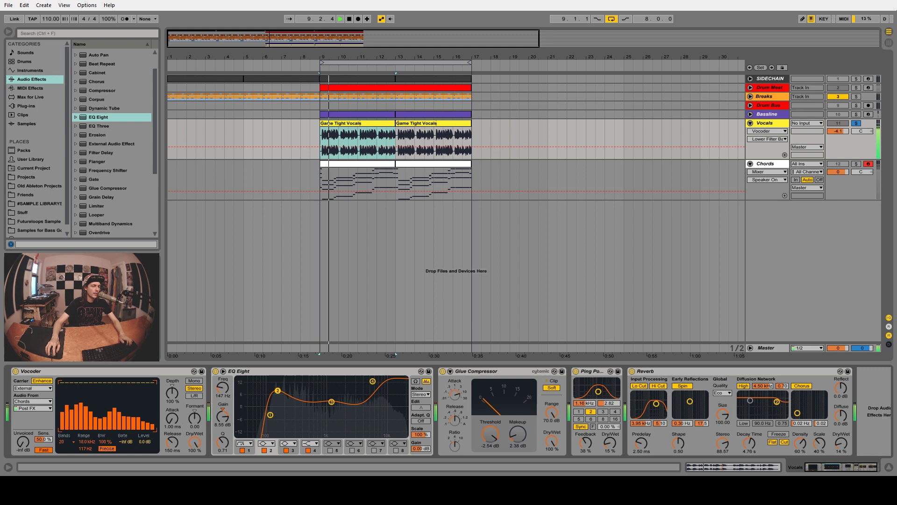
Step: Audition the Vocoder at 4 bands, then set it to 40 bands
key(space)
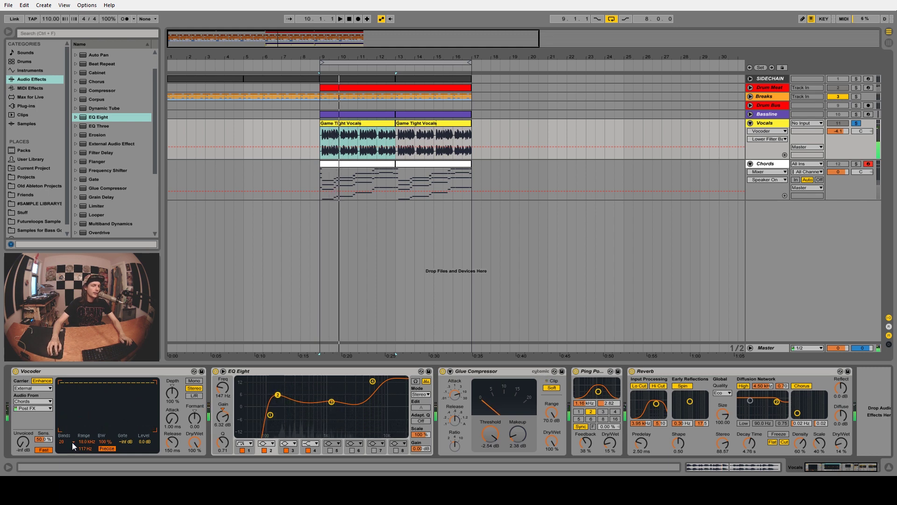
click(70, 441)
click(70, 442)
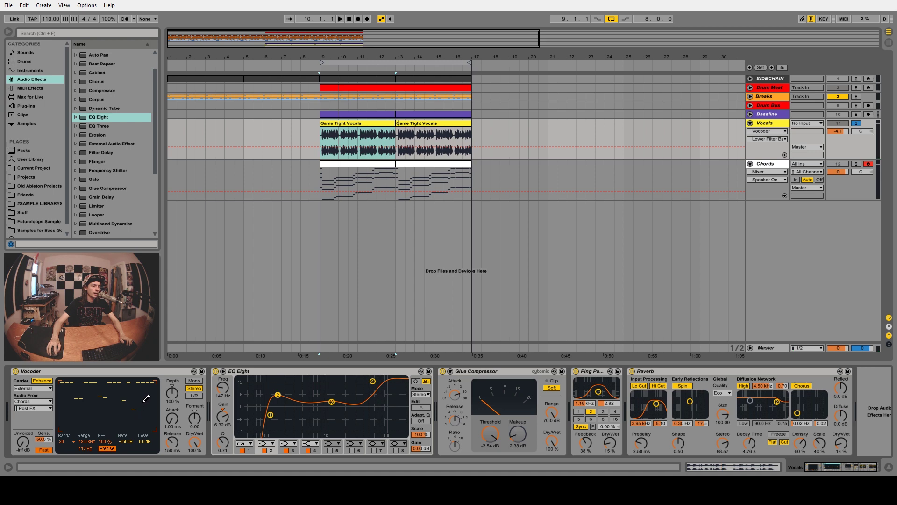
click(71, 442)
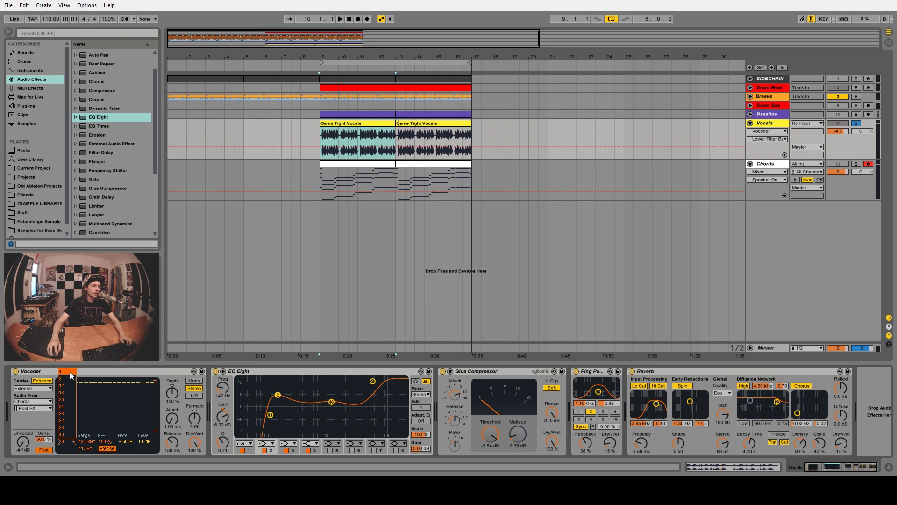
click(70, 372)
key(space)
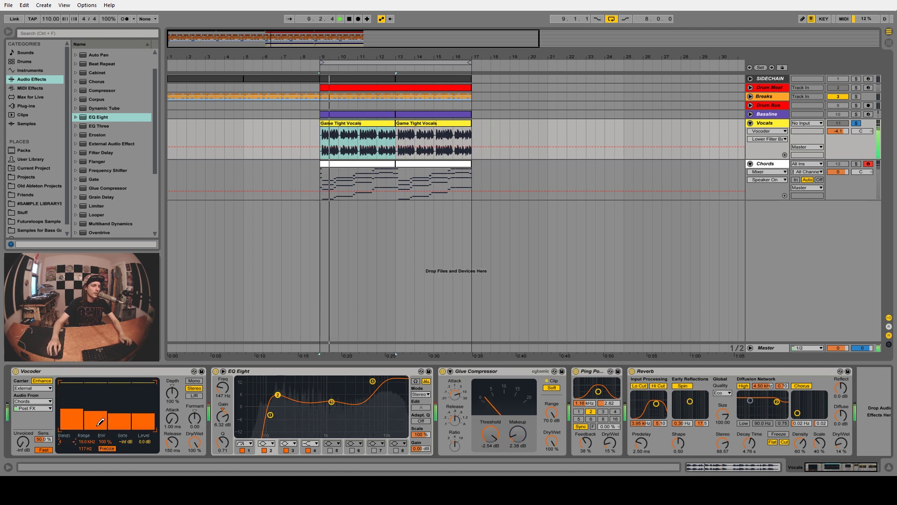
key(space)
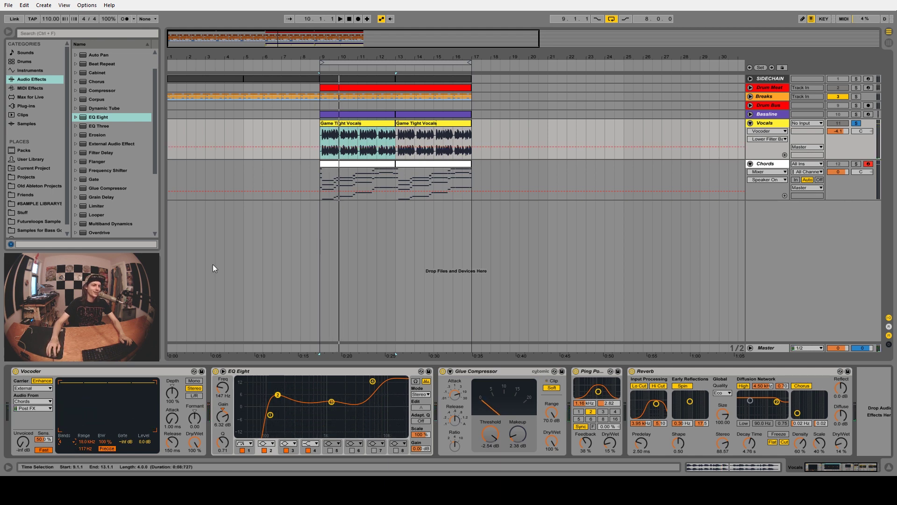
click(72, 441)
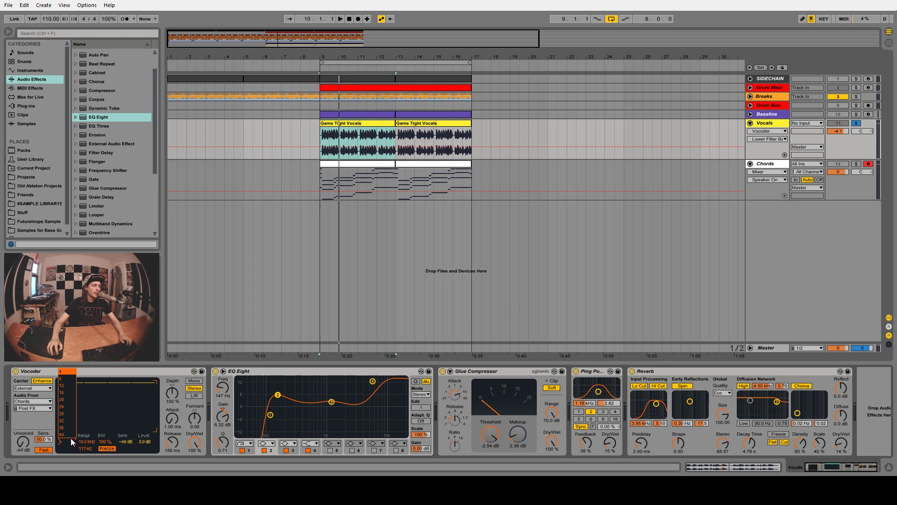
click(71, 436)
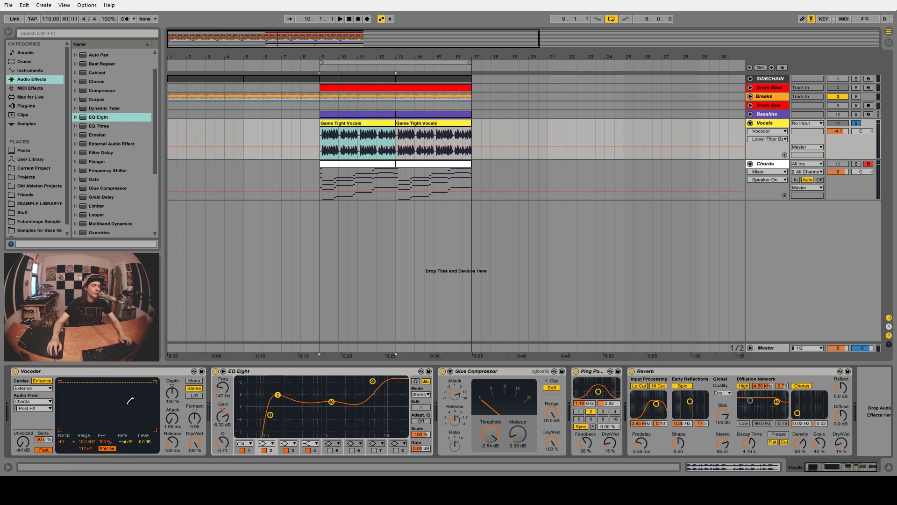
Step: Lower EQ band 2 to about 3.8 dB and shorten the Vocoder release to about 59 ms
key(space)
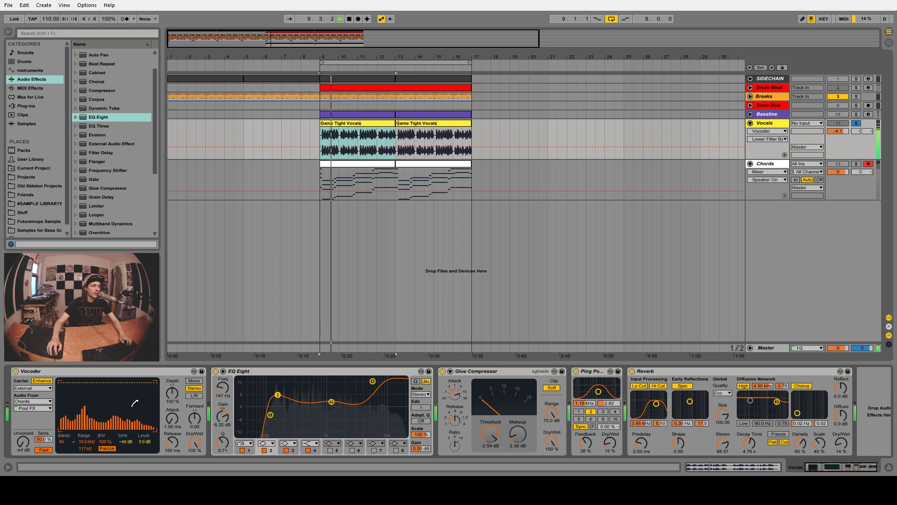
drag(277, 395, 275, 396)
key(space)
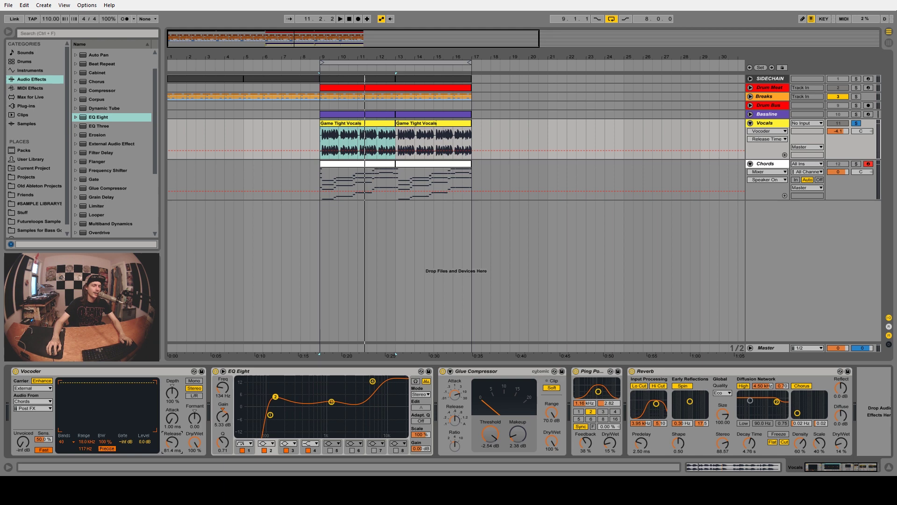
key(space)
drag(172, 442, 173, 444)
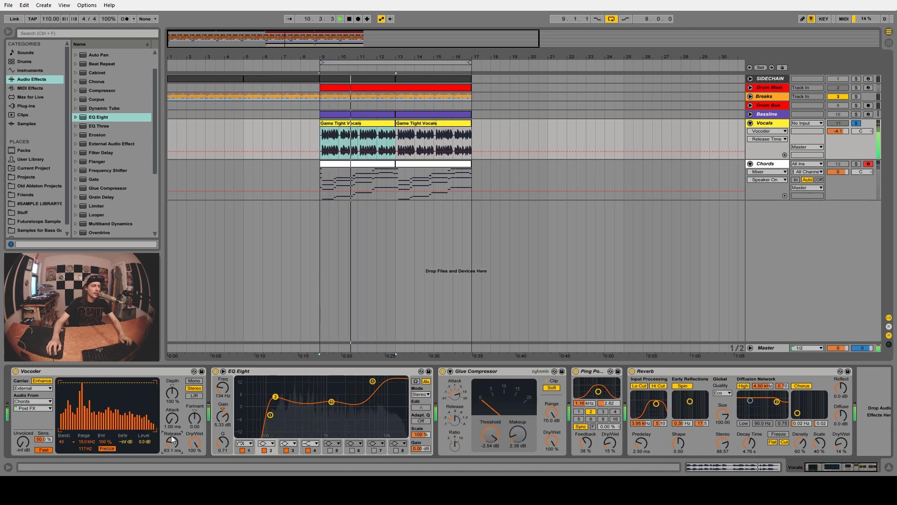
key(space)
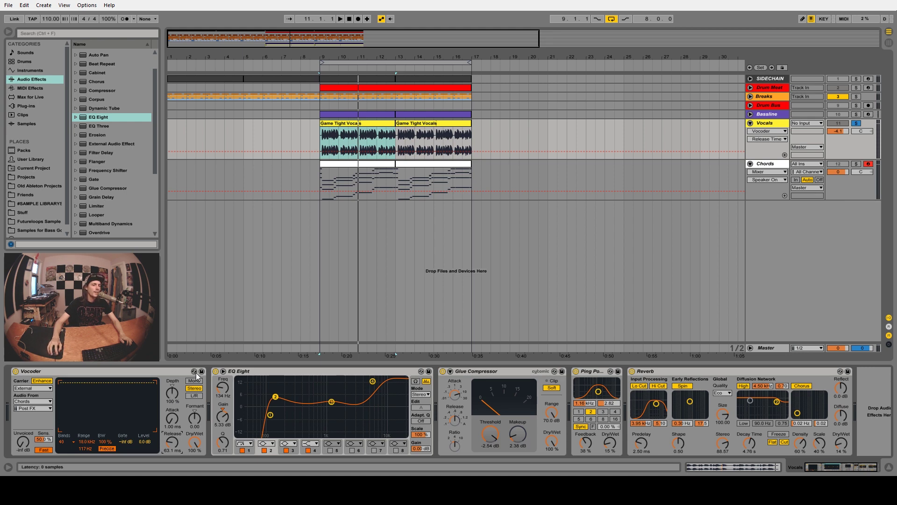
Step: Raise the Vocoder depth to 75%, then to 167%, auditioning each change
key(space)
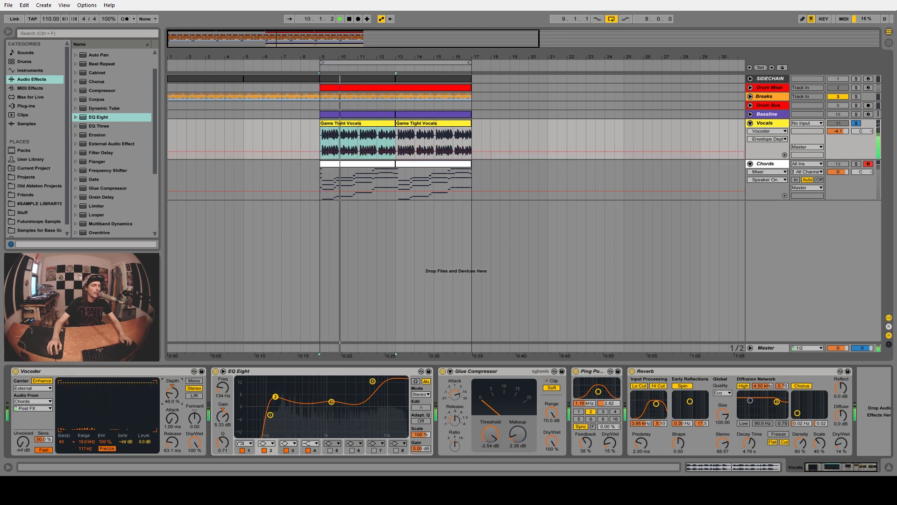
drag(171, 392, 171, 390)
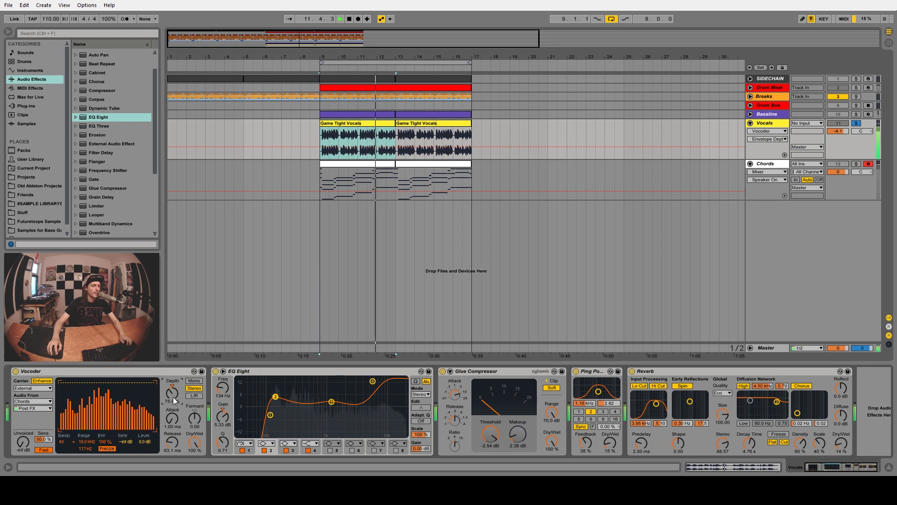
key(space)
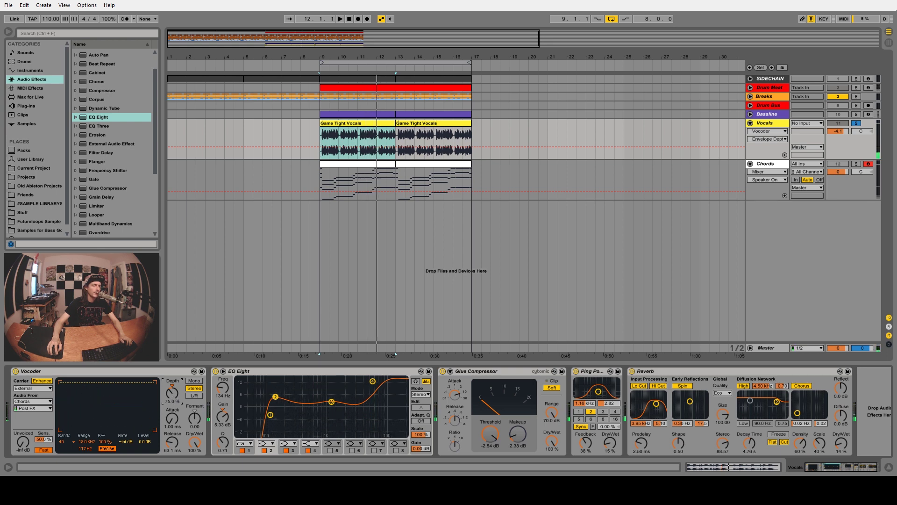
key(space)
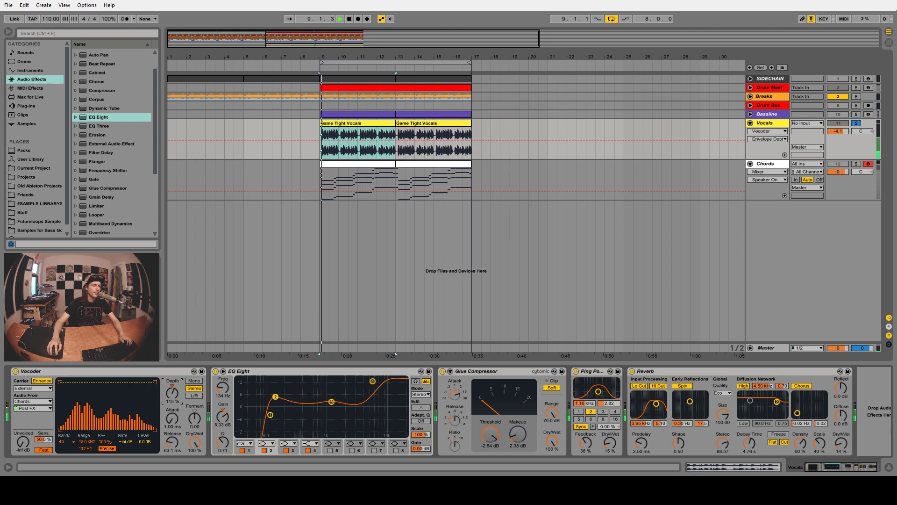
mouse_move(172, 393)
mouse_down()
mouse_move(172, 376)
mouse_move(172, 397)
mouse_up()
key(space)
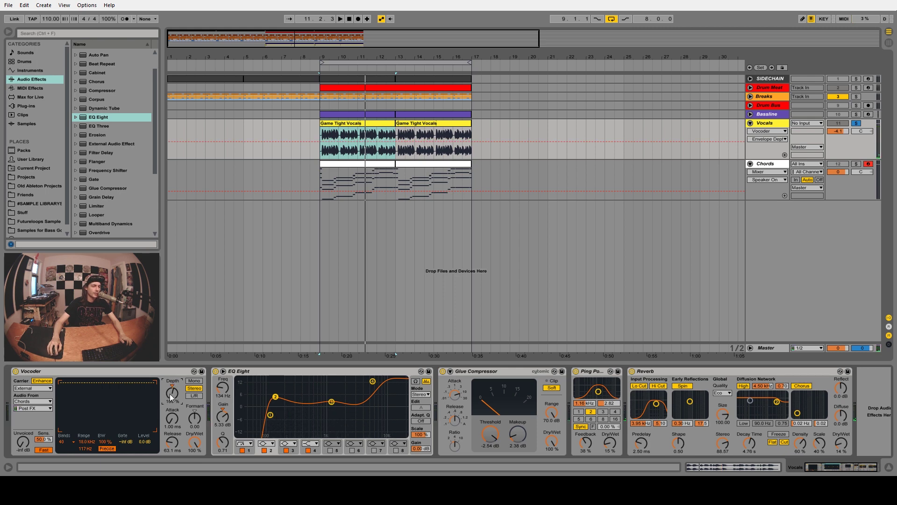
key(space)
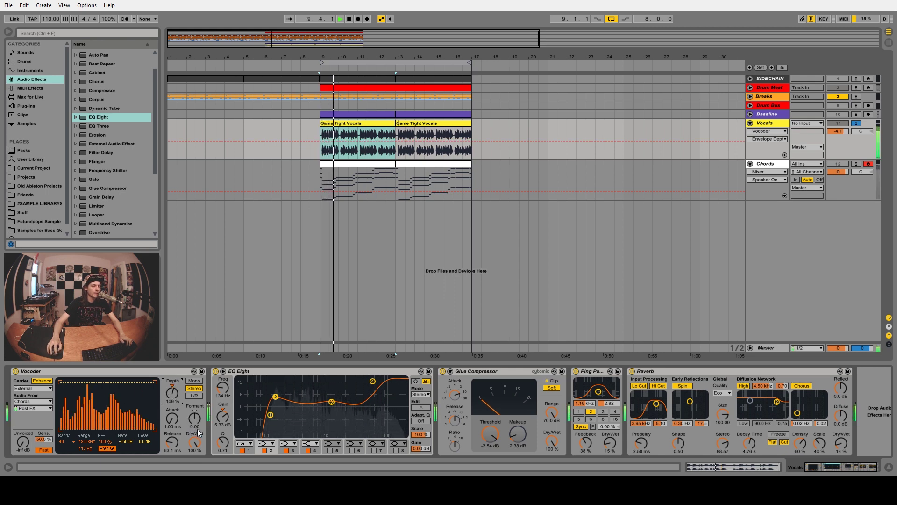
key(space)
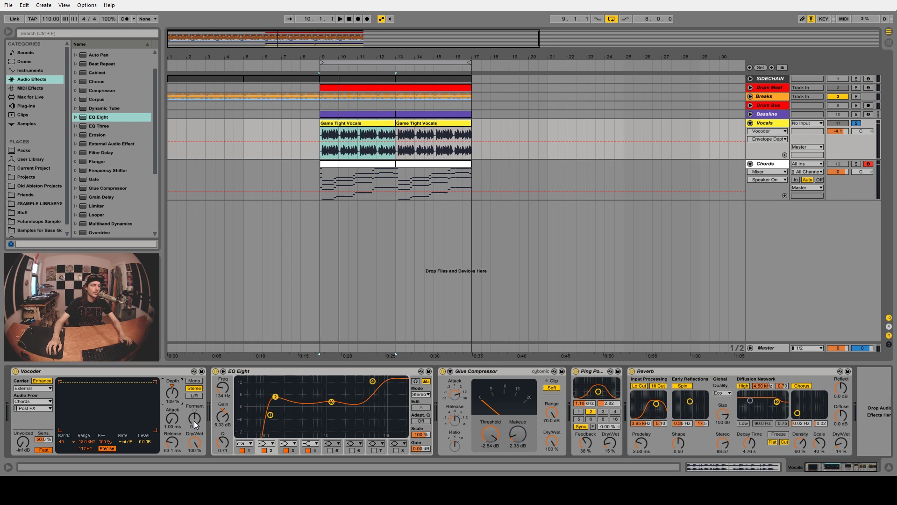
Step: Lower the Vocoder formant to about -2.2 and sharpen the EQ high shelf's Q to 3.92
click(196, 423)
key(space)
drag(194, 417, 195, 445)
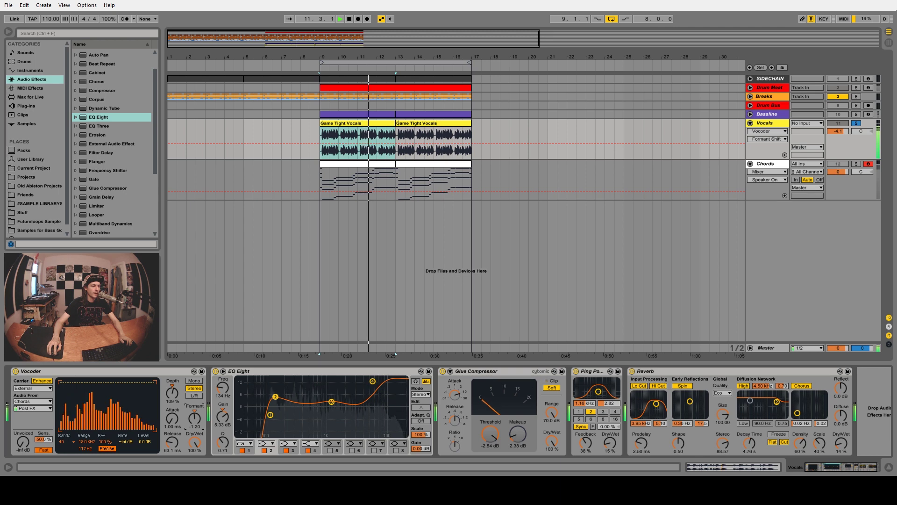
key(space)
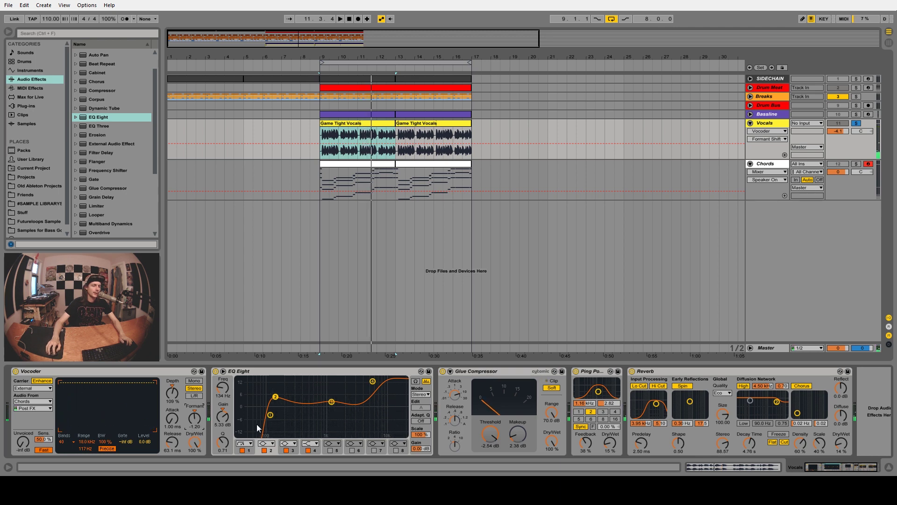
click(315, 450)
drag(223, 442, 223, 438)
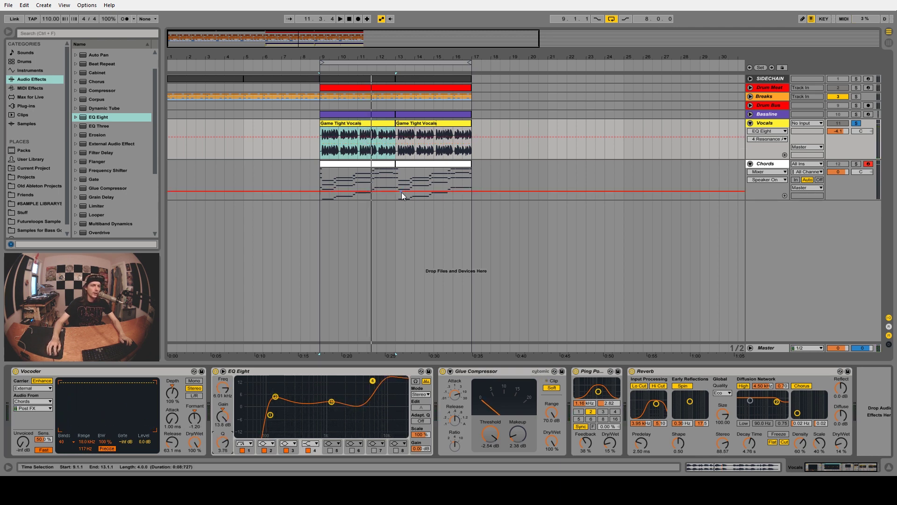
click(765, 167)
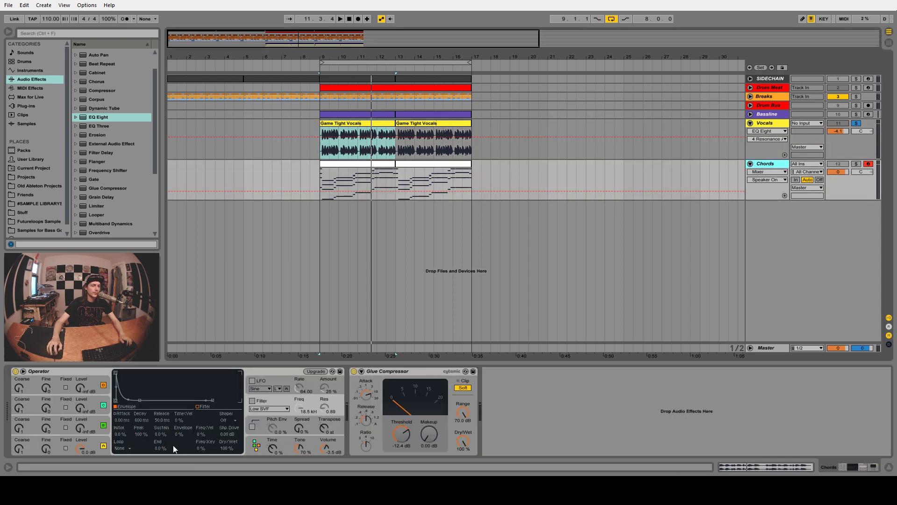
click(97, 442)
click(205, 419)
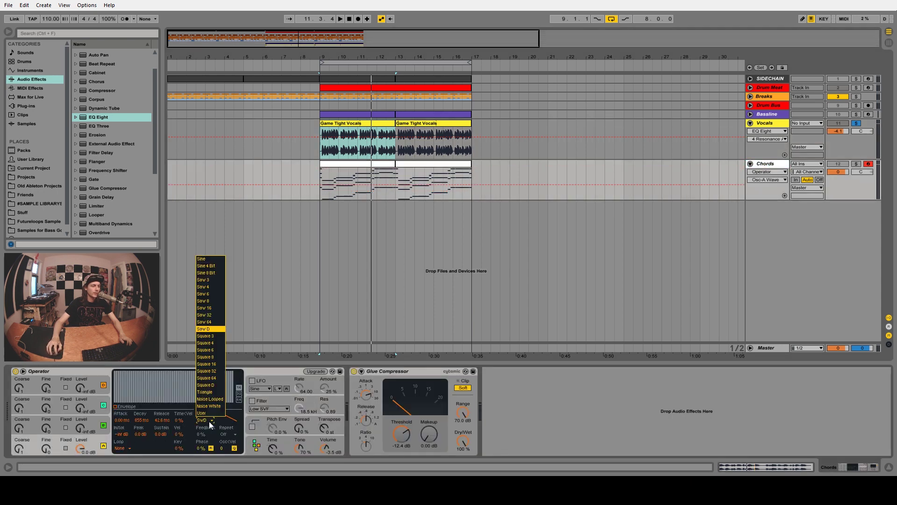
click(218, 385)
key(space)
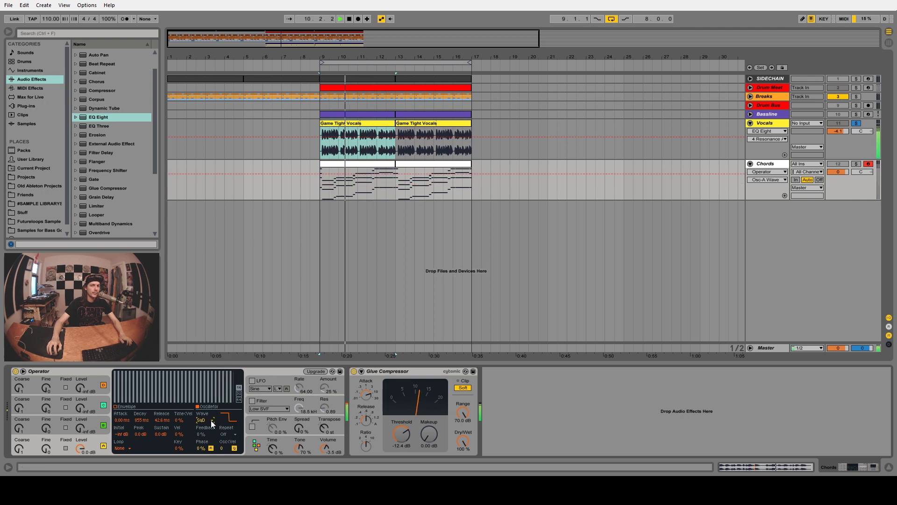
key(space)
click(211, 420)
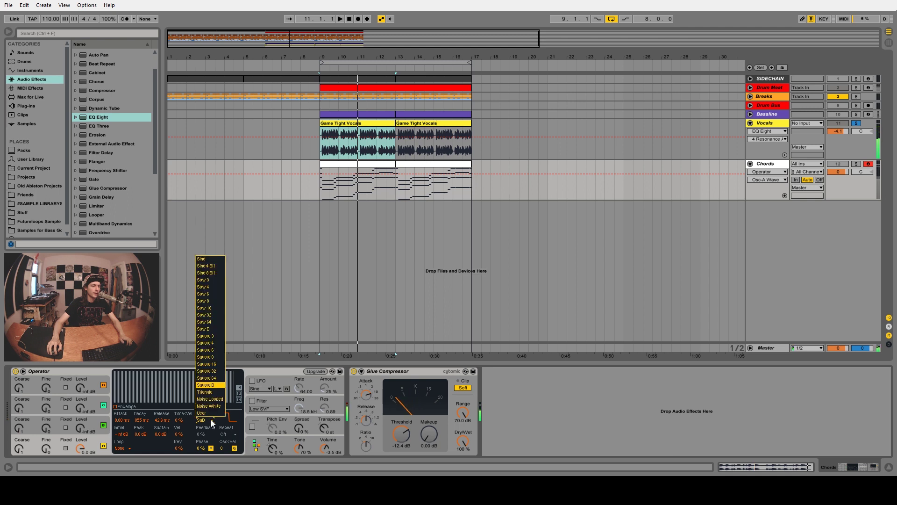
click(212, 329)
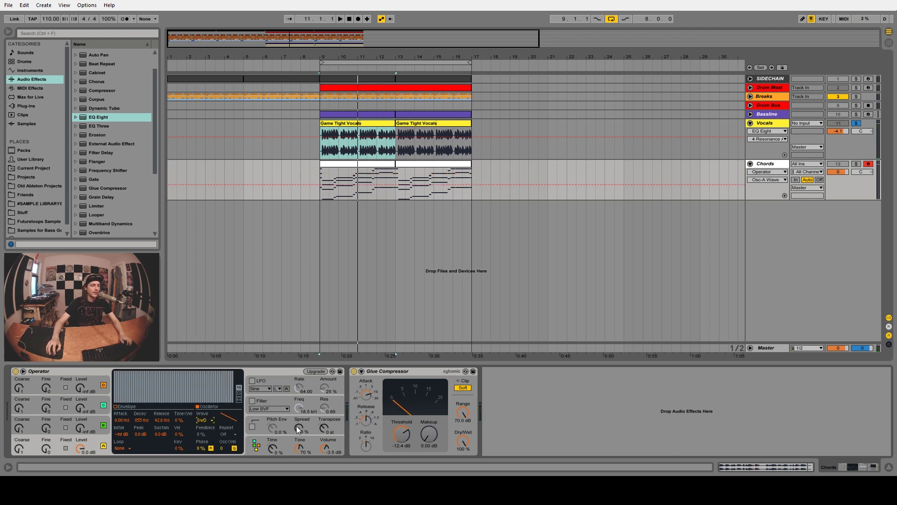
drag(297, 428, 298, 418)
key(space)
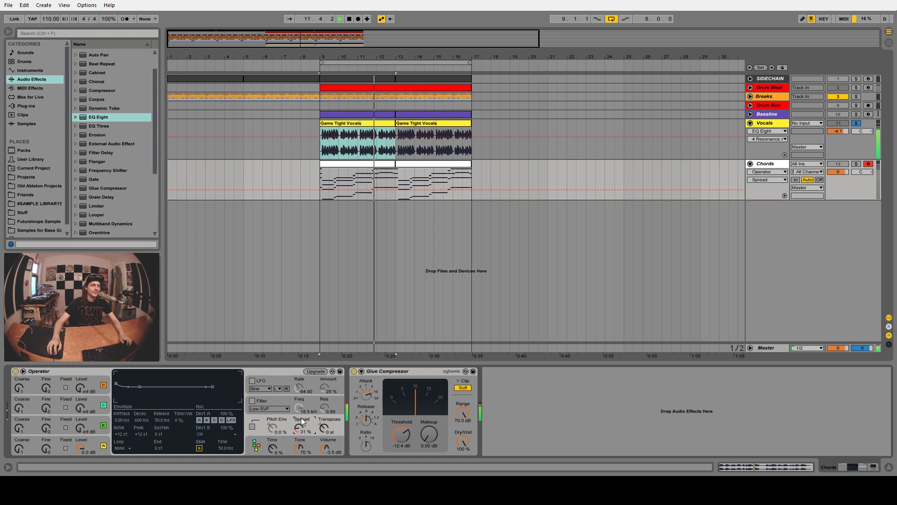
key(space)
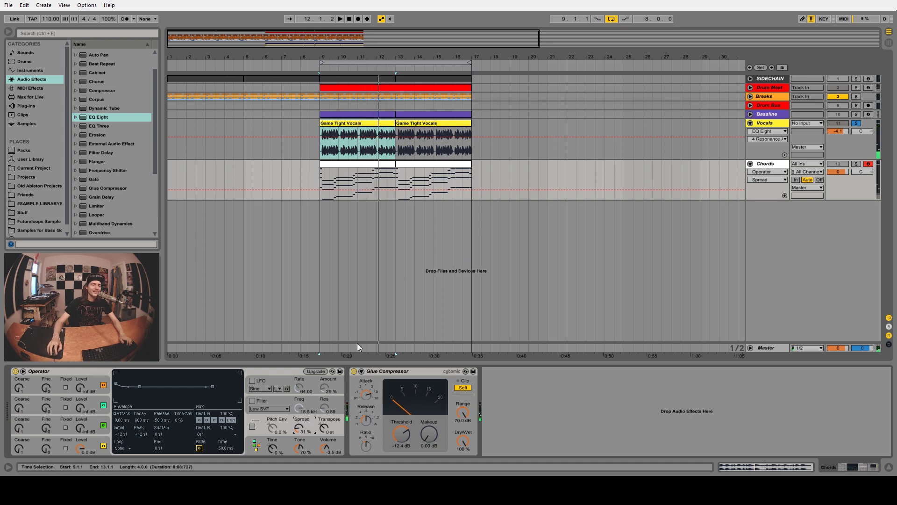
Step: Deactivate both Chords clips and set playback to start at bar 9
click(764, 123)
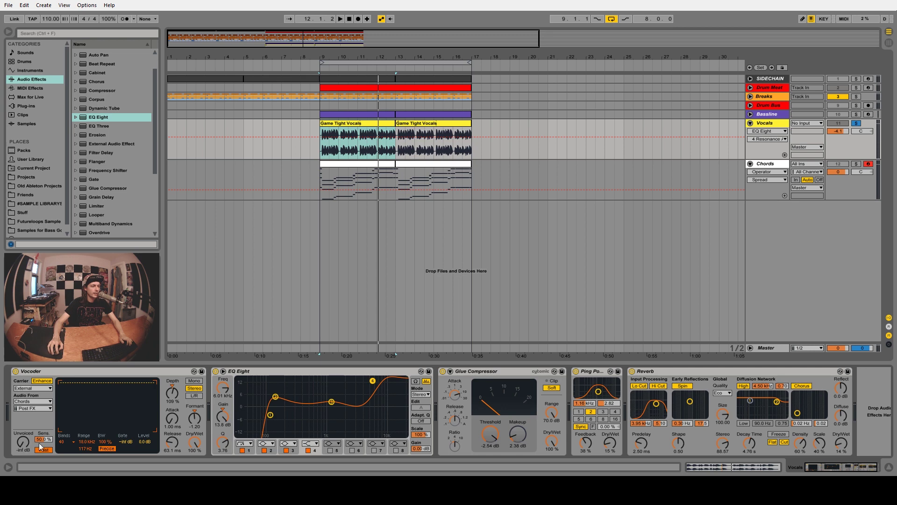
click(839, 164)
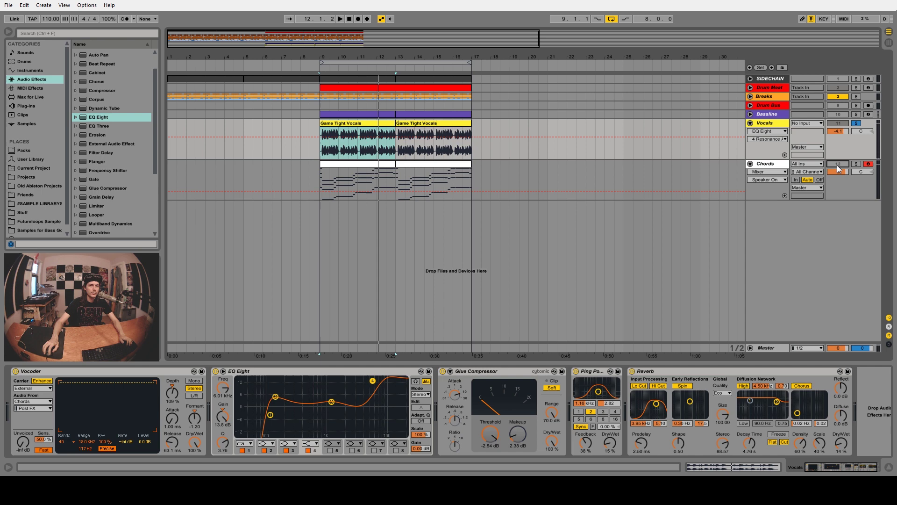
click(366, 163)
key(0)
click(408, 164)
key(0)
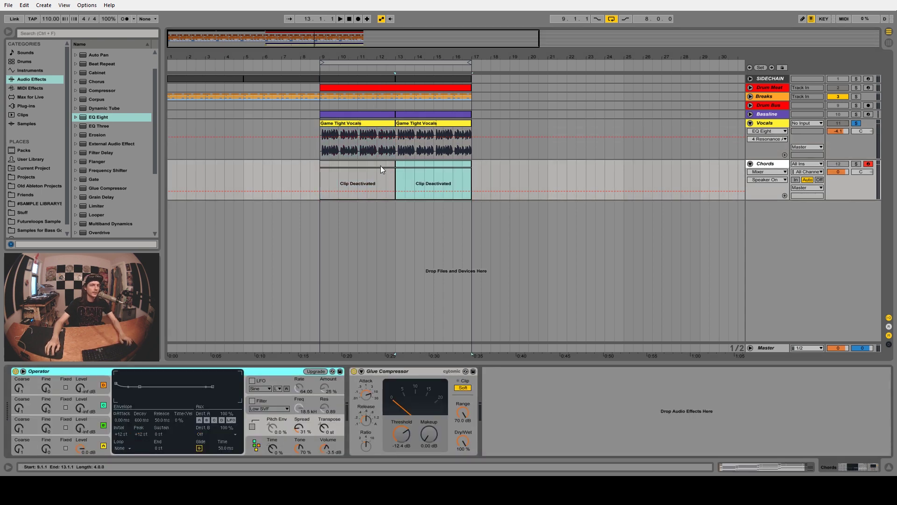
click(380, 166)
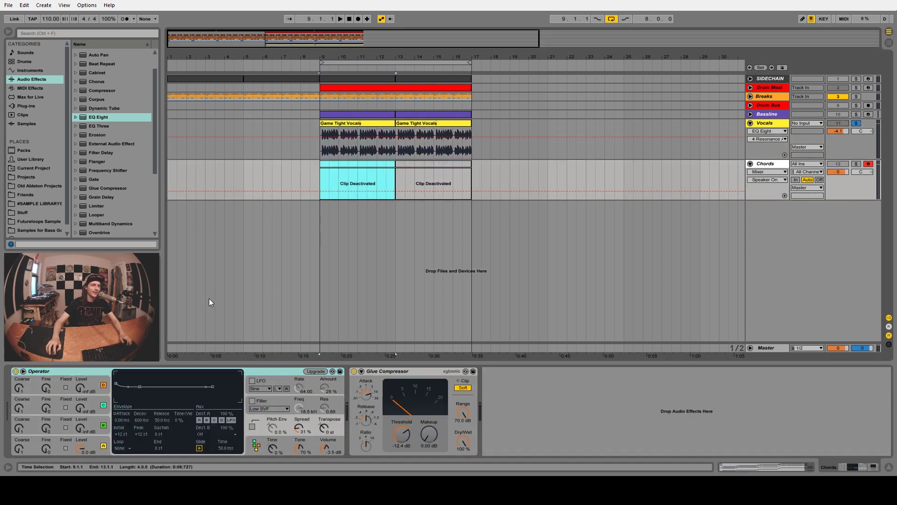
Step: Raise the Vocals Vocoder's unvoiced level and sensitivity to about 66% while playing
click(765, 124)
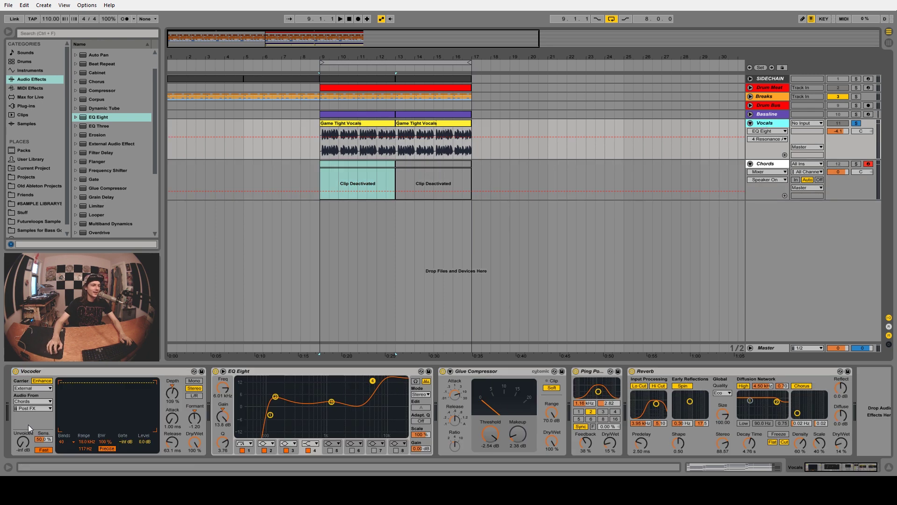
click(23, 442)
key(space)
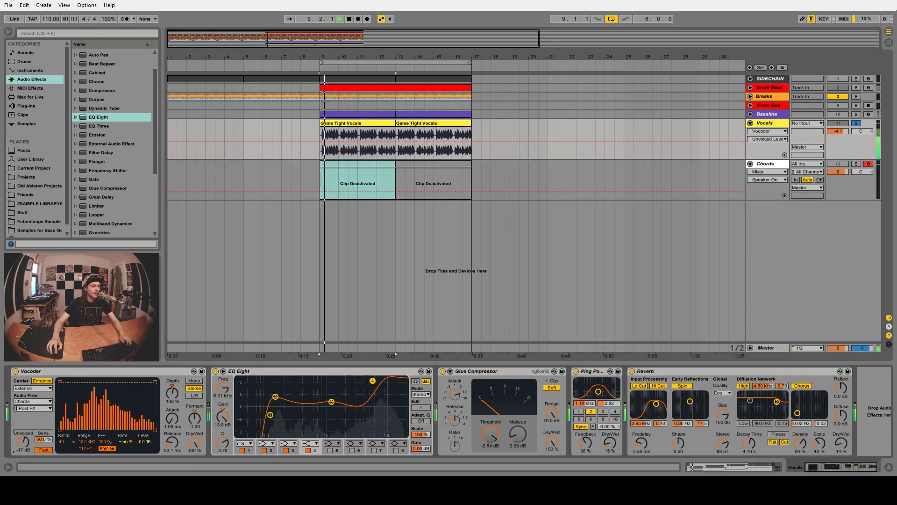
drag(23, 442, 43, 431)
key(space)
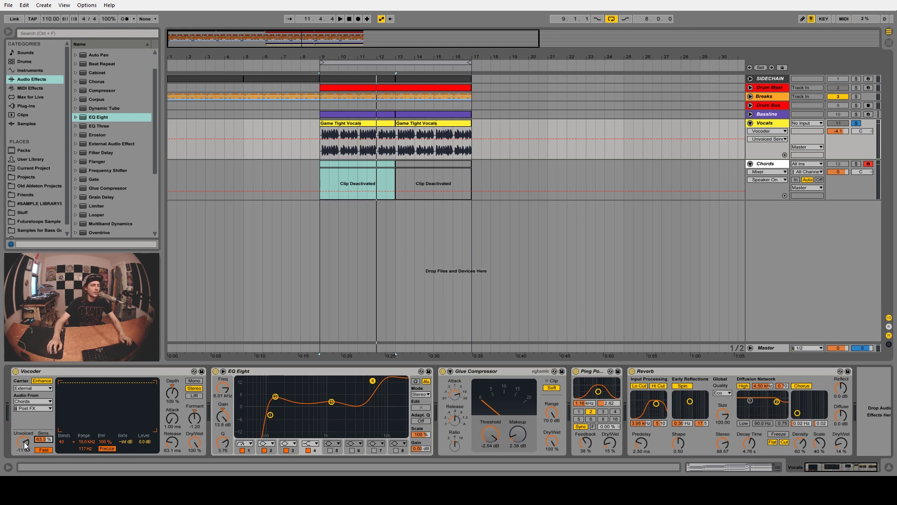
click(28, 444)
key(space)
drag(27, 444, 38, 437)
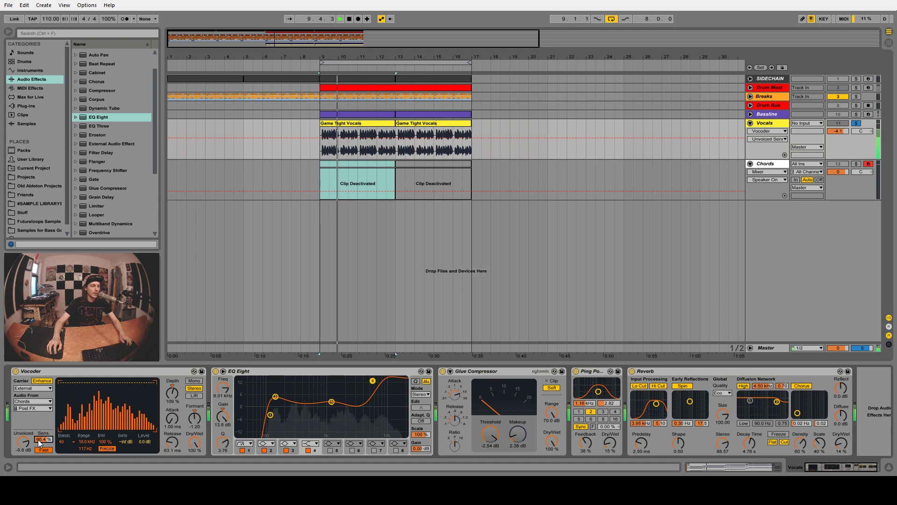
key(space)
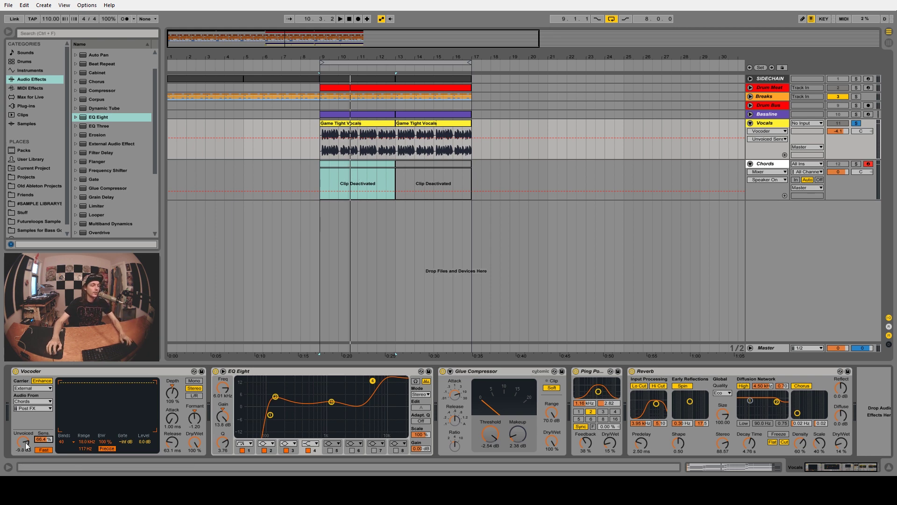
Step: Reactivate the Chords clips and lower the Vocoder's unvoiced level to -16 dB
click(373, 166)
key(0)
key(space)
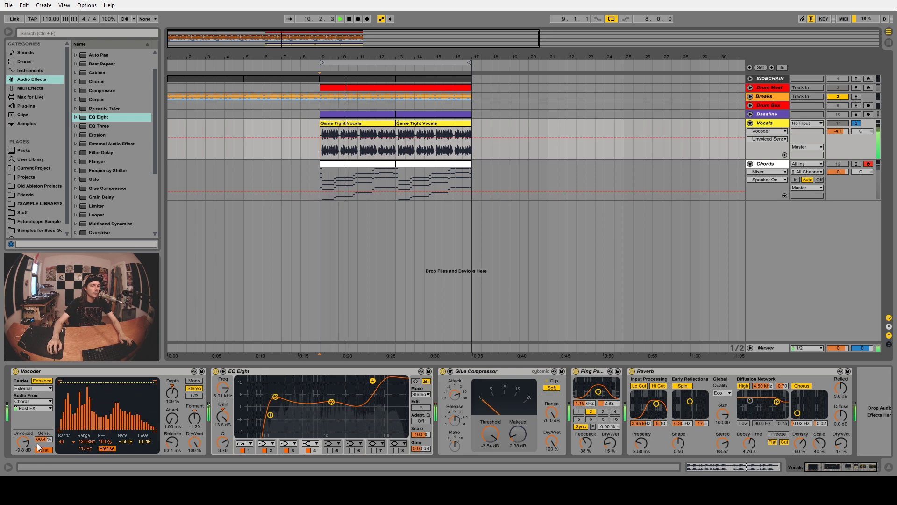
drag(25, 443, 24, 459)
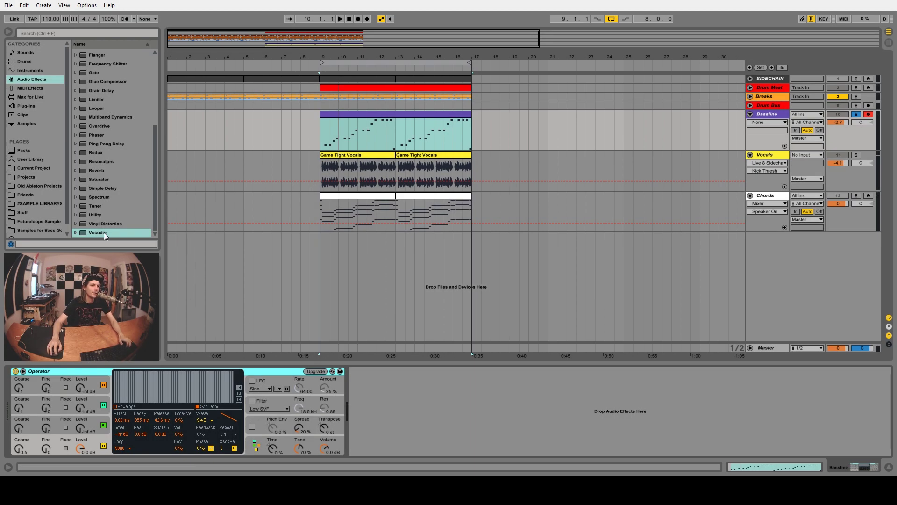
Step: Add a Vocoder after Operator on the Bassline track and play the bass through it
drag(104, 232, 381, 388)
click(381, 388)
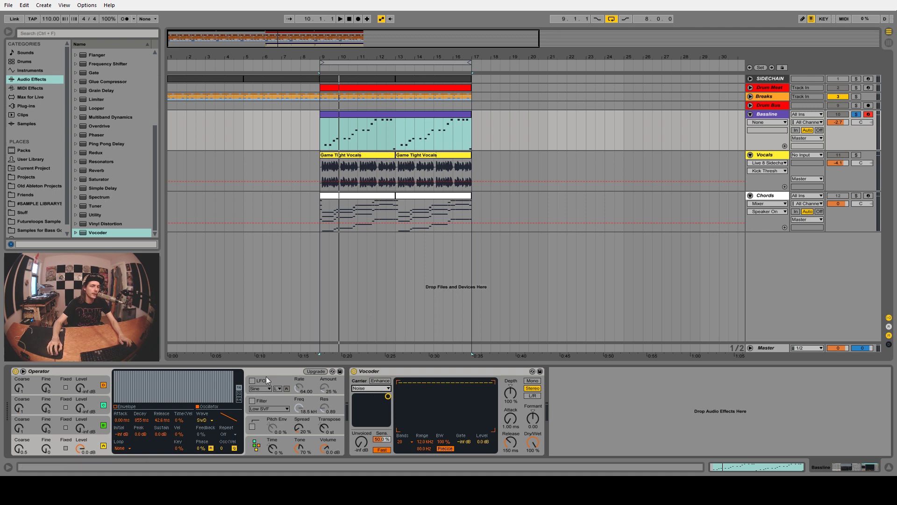
key(space)
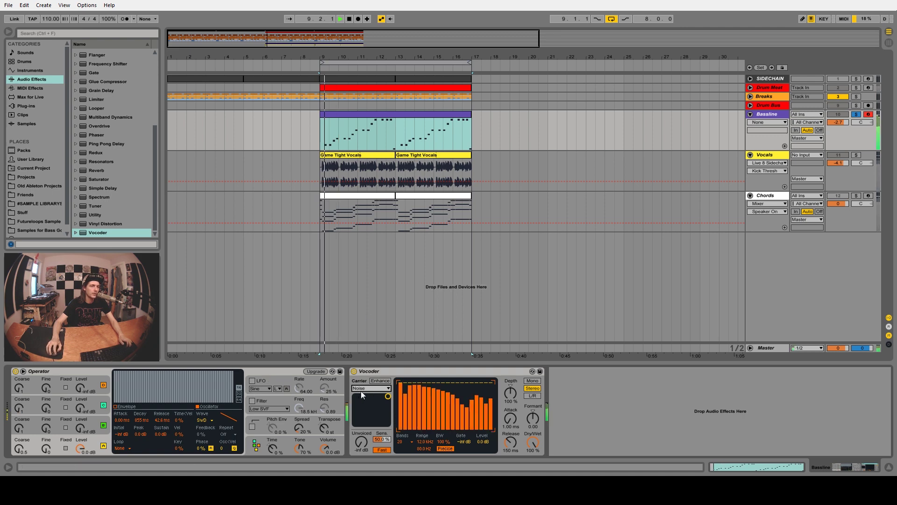
key(space)
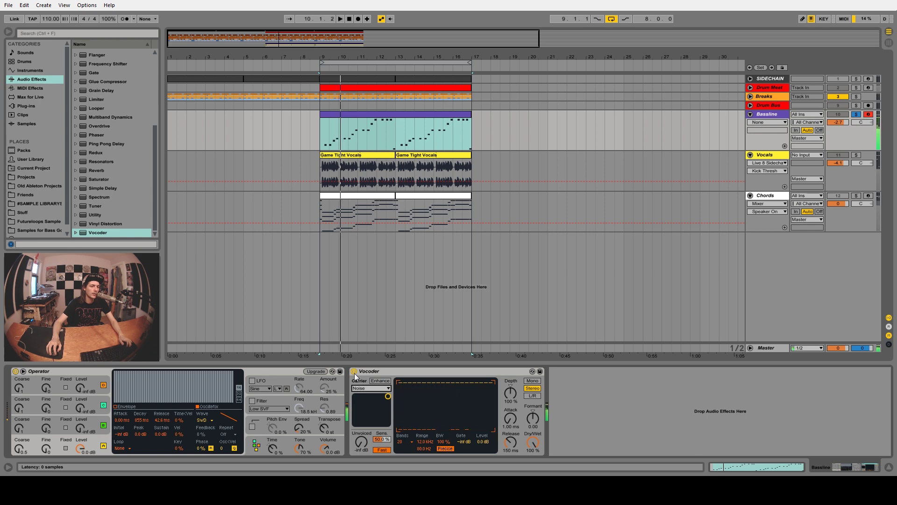
Step: Compare the bass with the Vocoder switched off, then switch it back on
click(354, 372)
key(space)
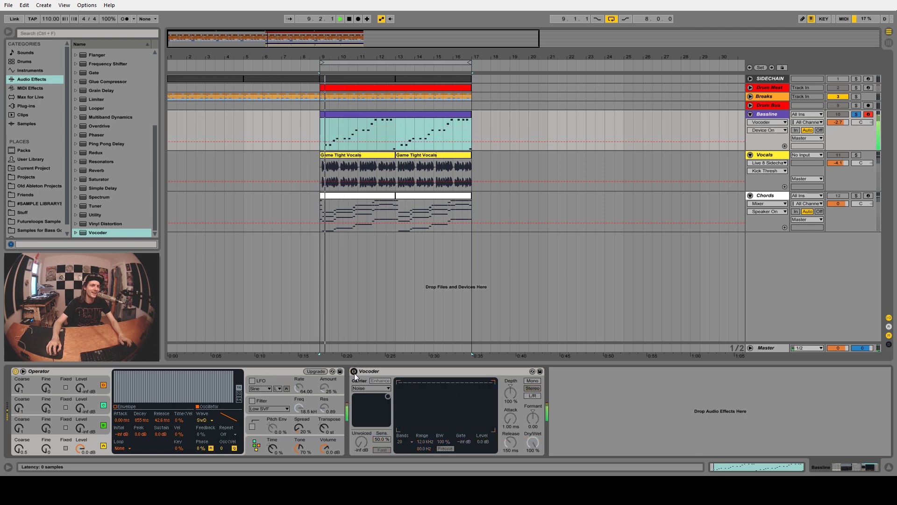
key(space)
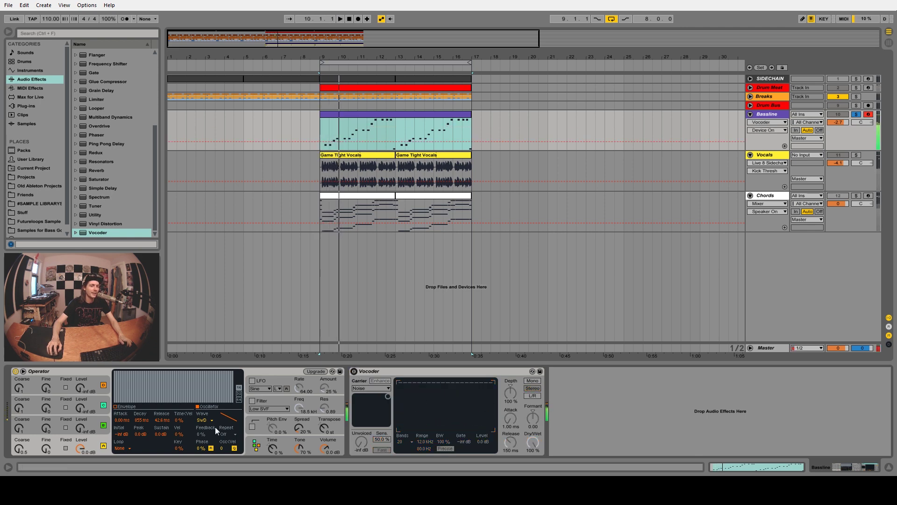
click(355, 372)
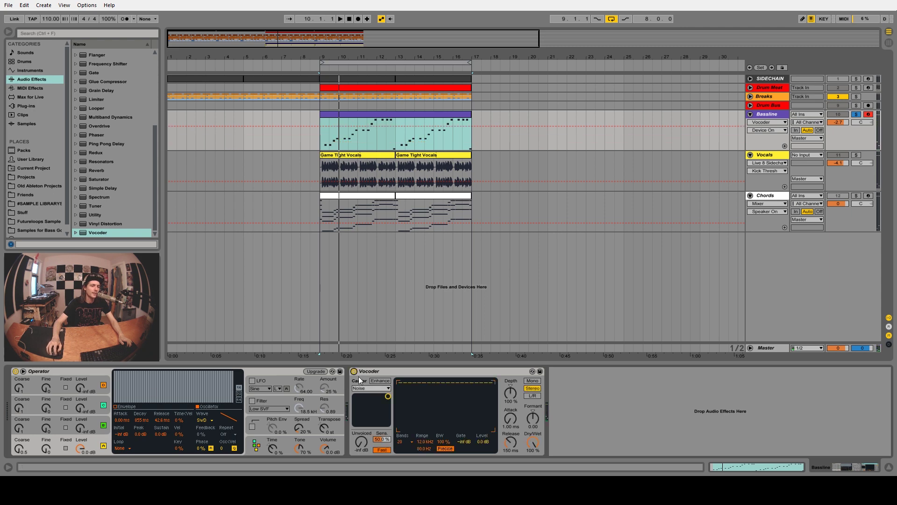
Step: Give the Vocoder a Pitch Tracking carrier, a lower Low limit, a new waveform, and High at 2.46 kHz
click(374, 416)
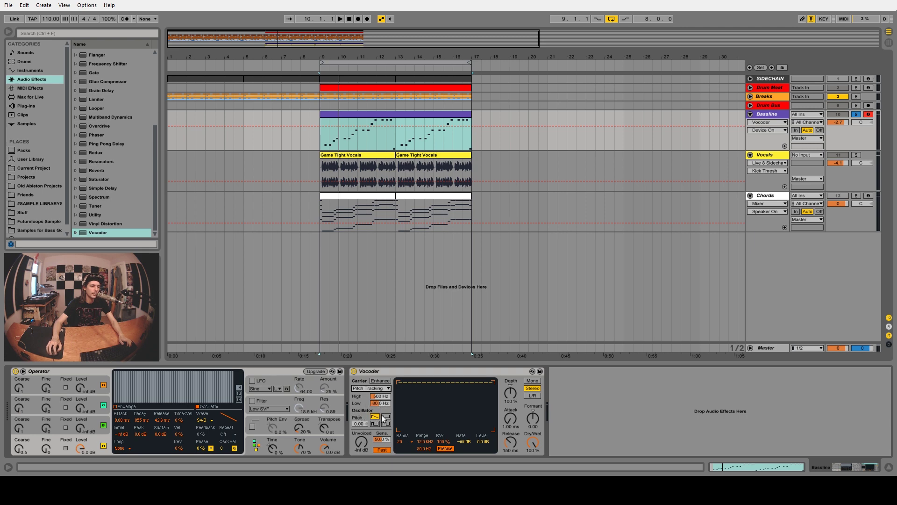
drag(380, 403, 380, 414)
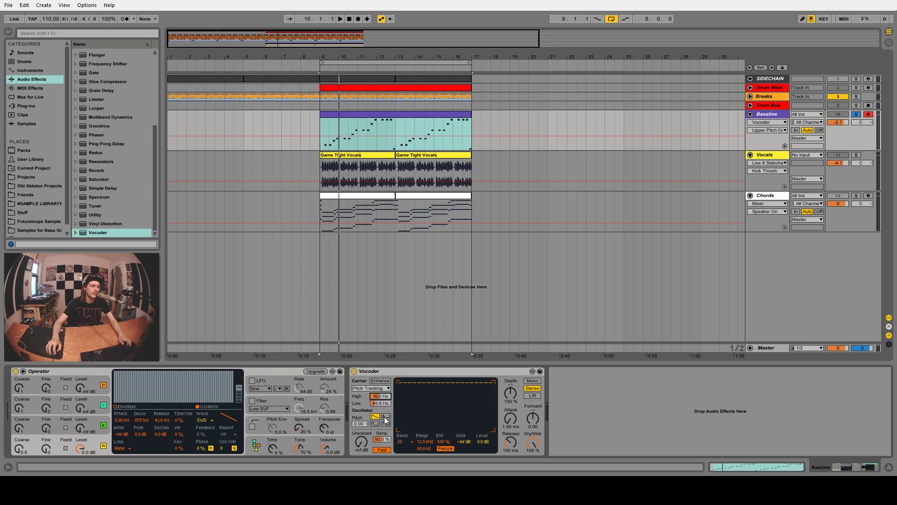
key(space)
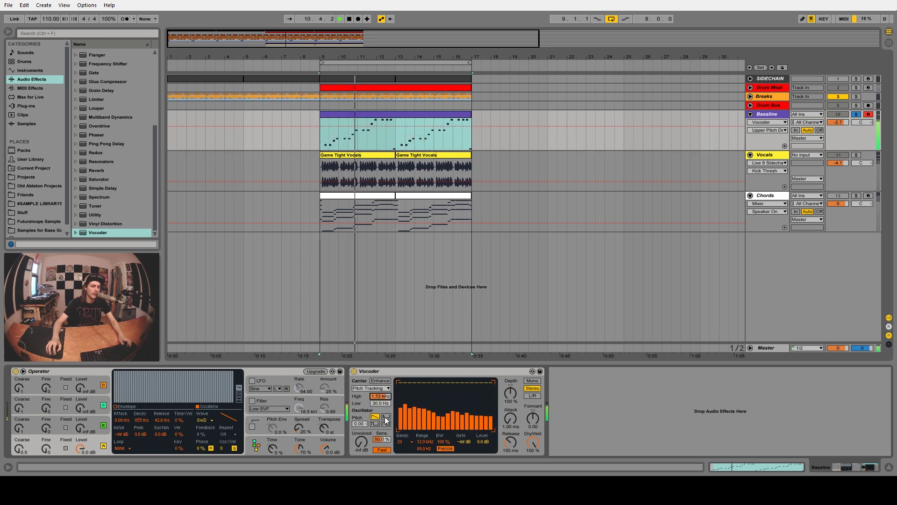
click(386, 417)
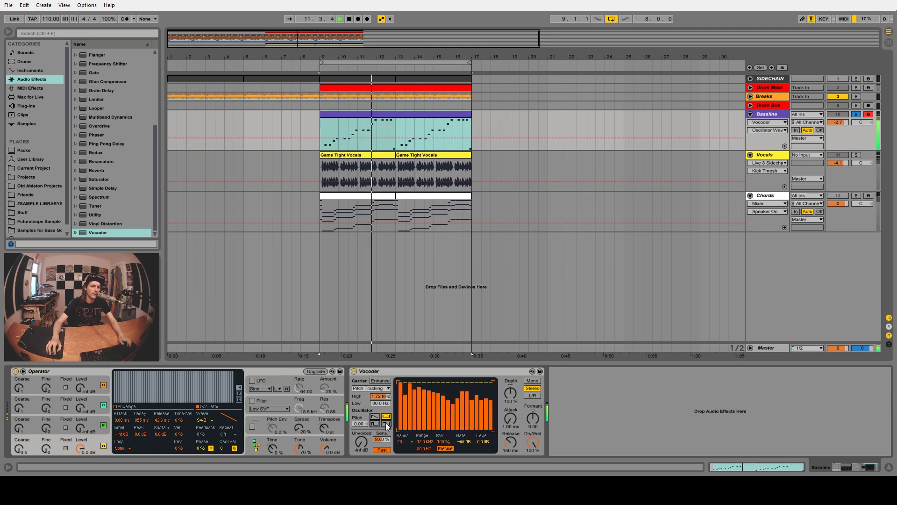
click(387, 424)
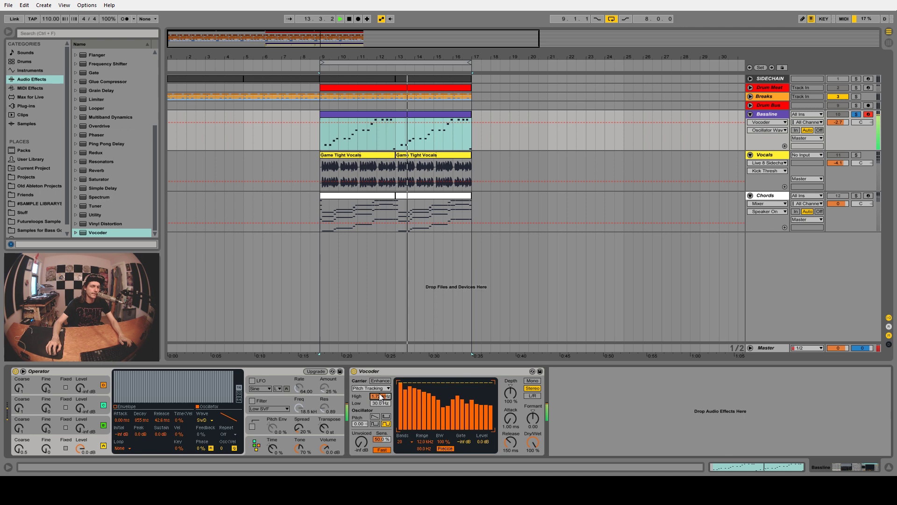
drag(381, 397, 381, 388)
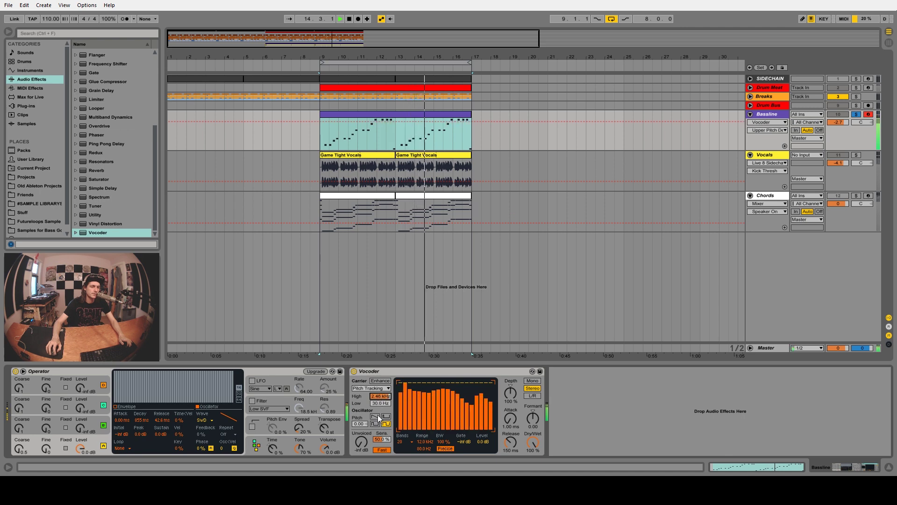
Step: Choose Modulator as the Bassline Vocoder's carrier
key(space)
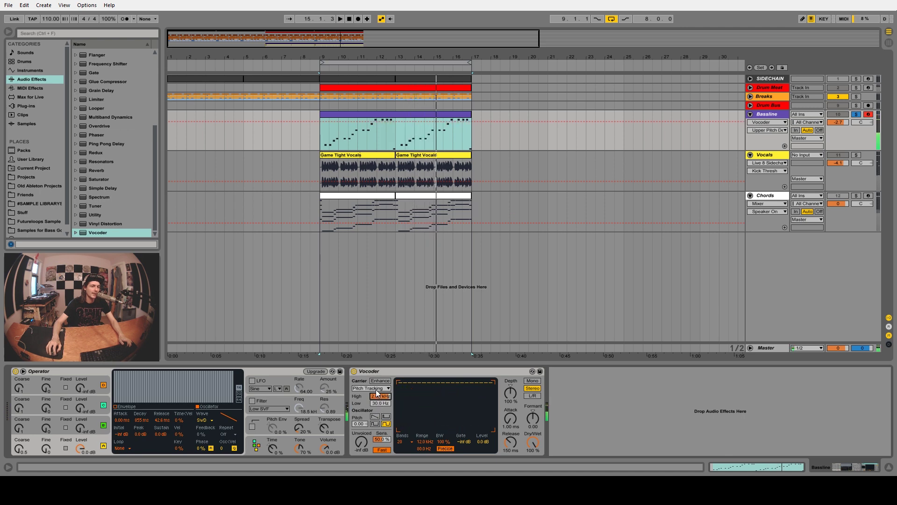
click(376, 389)
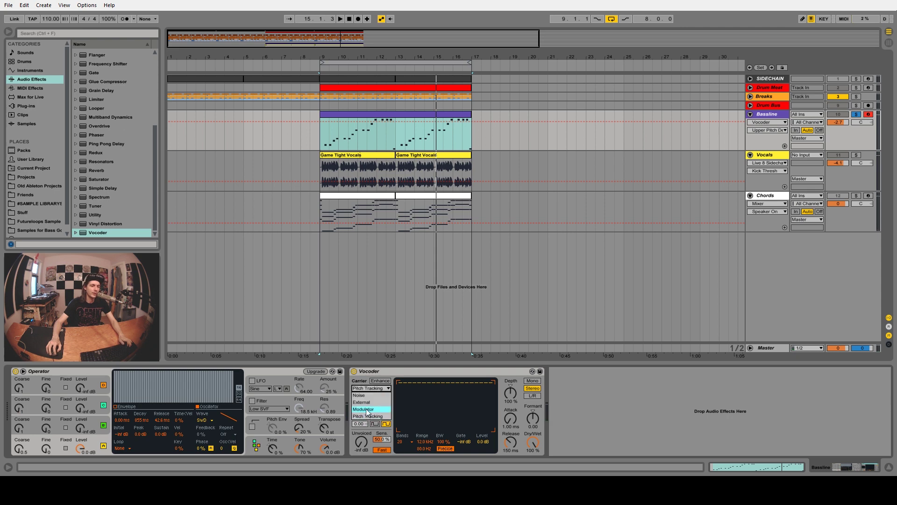
click(367, 410)
Step: Play the bass and compare it with the Vocoder switched off and back on
click(371, 371)
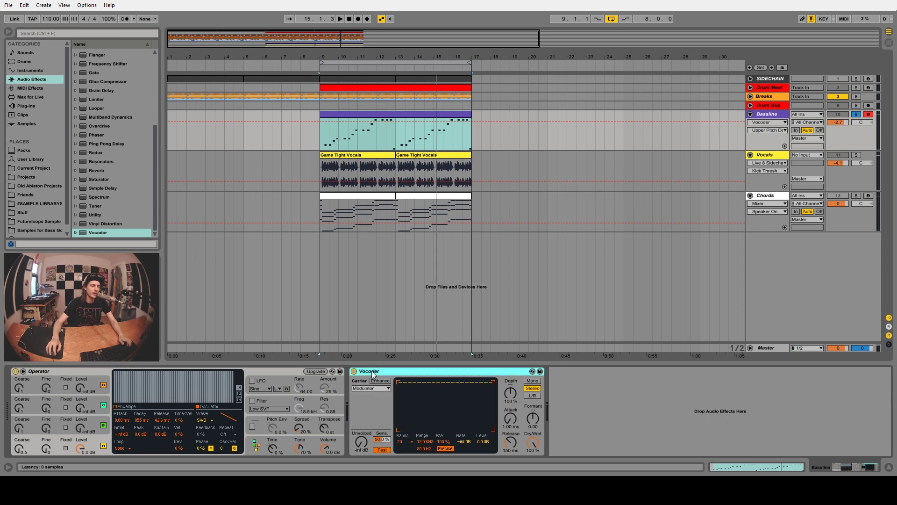
click(279, 374)
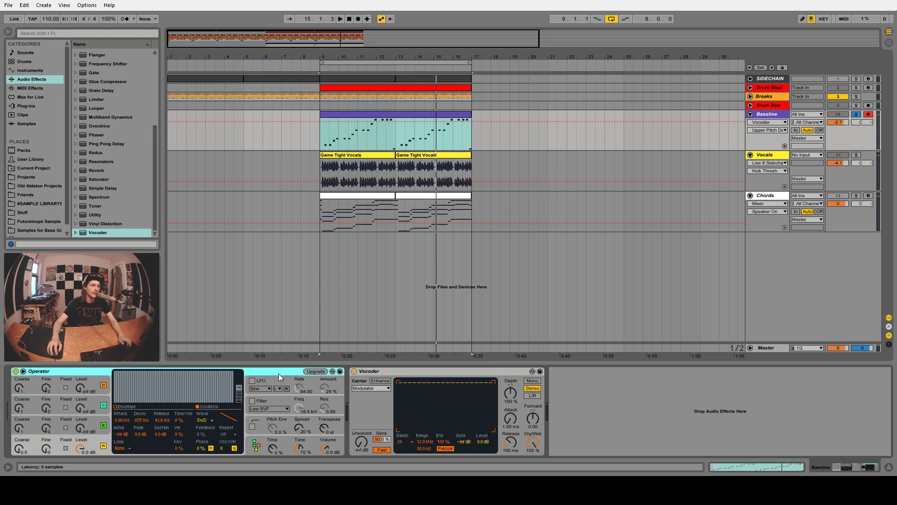
click(385, 373)
key(space)
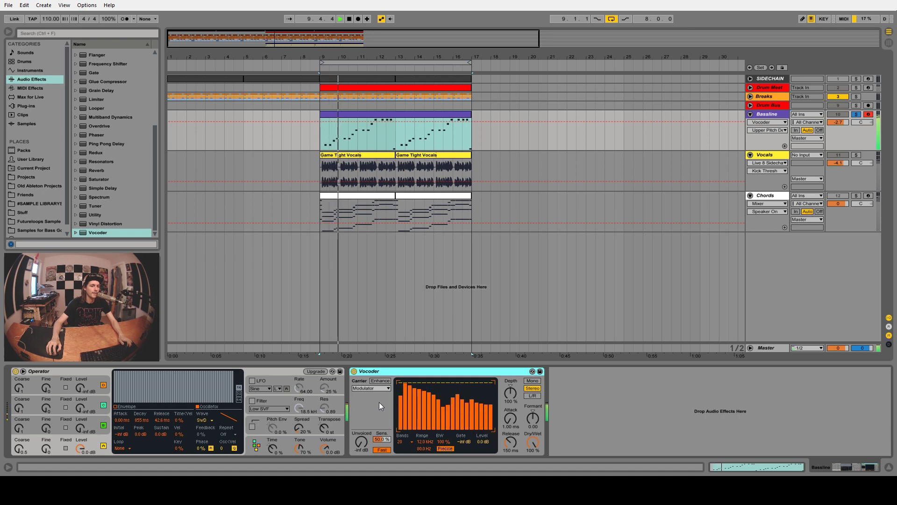
click(354, 372)
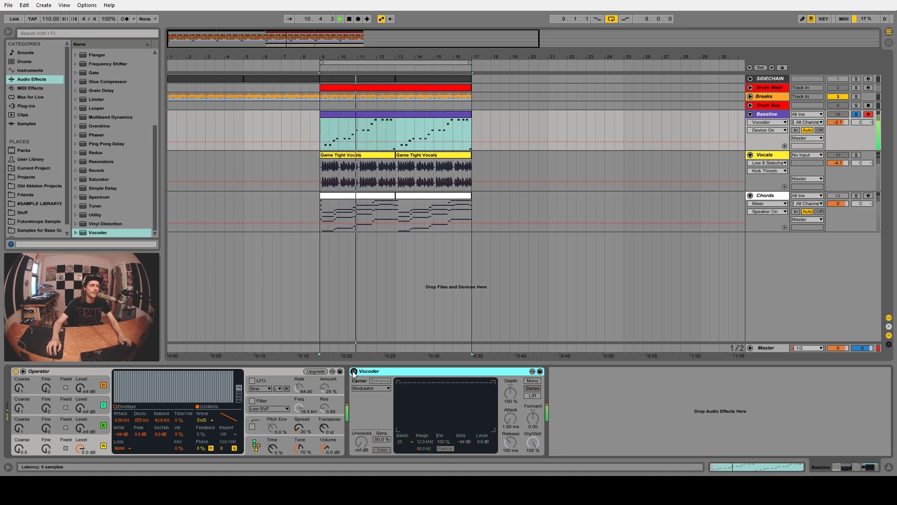
click(354, 371)
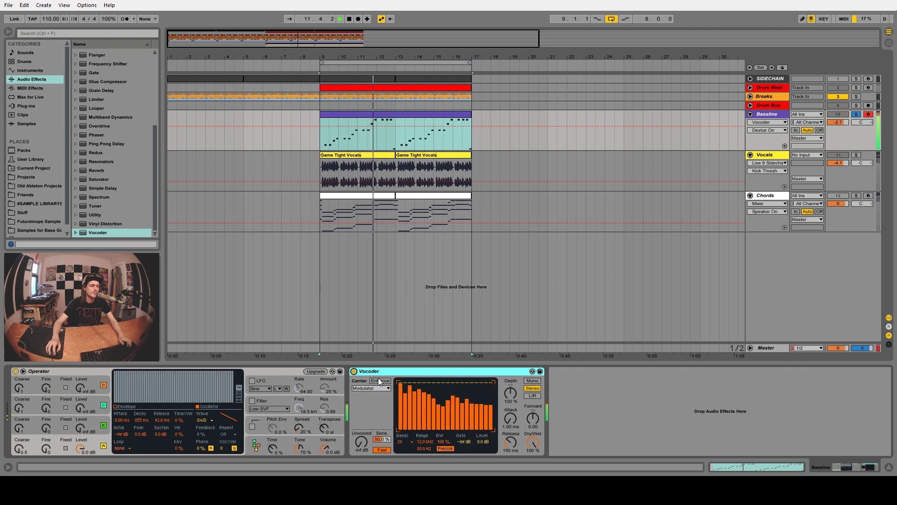
key(space)
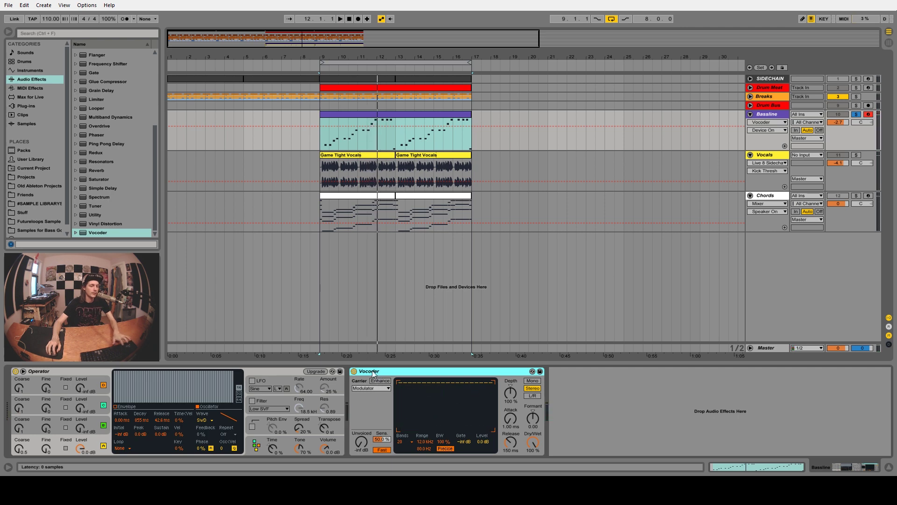
Step: Replace the Vocoder with Multiband Dynamics, wrap it in an Audio Effect Rack, and duplicate the chain
key(Delete)
mouse_move(100, 118)
mouse_down()
mouse_move(422, 399)
mouse_move(405, 402)
mouse_up()
key(ctrl+g)
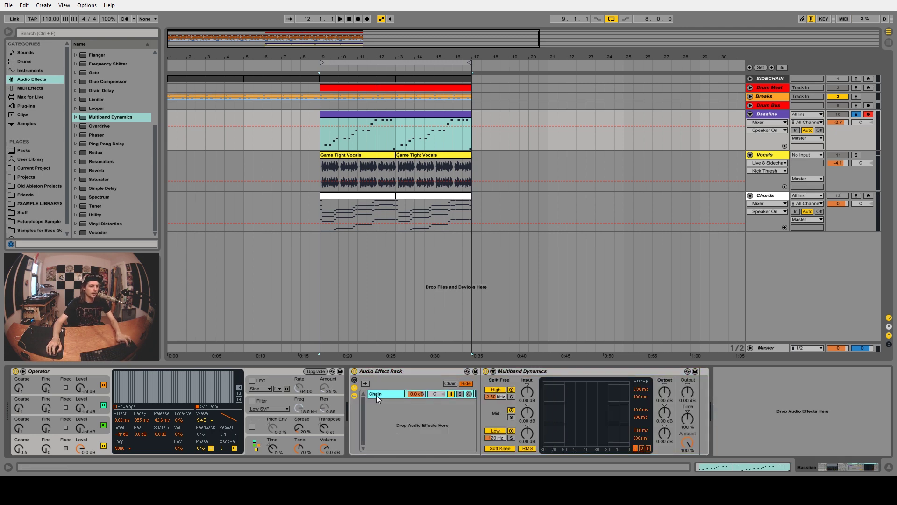
key(ctrl+d)
key(ctrl+d)
Step: Rename the three rack chains High, Mid and Low
right_click(400, 405)
click(416, 324)
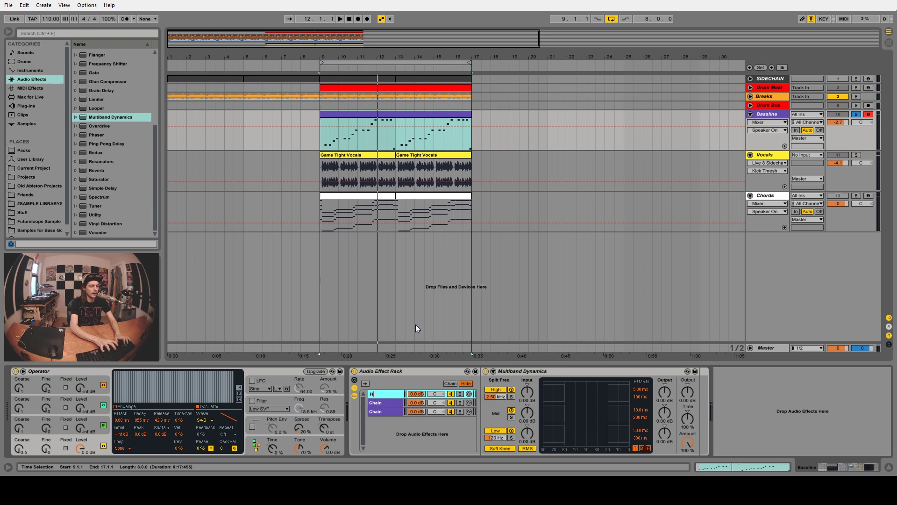
text(igh)
key(Return)
click(388, 403)
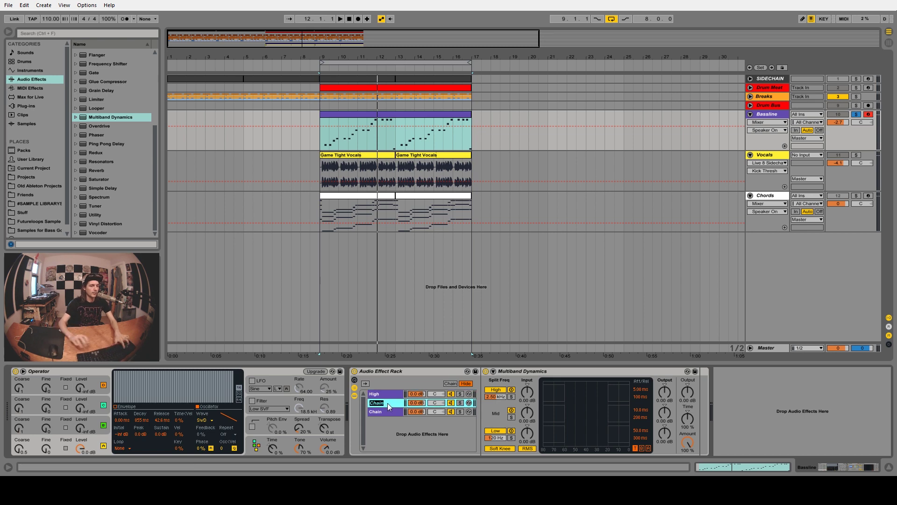
text(Mid)
key(Return)
right_click(381, 411)
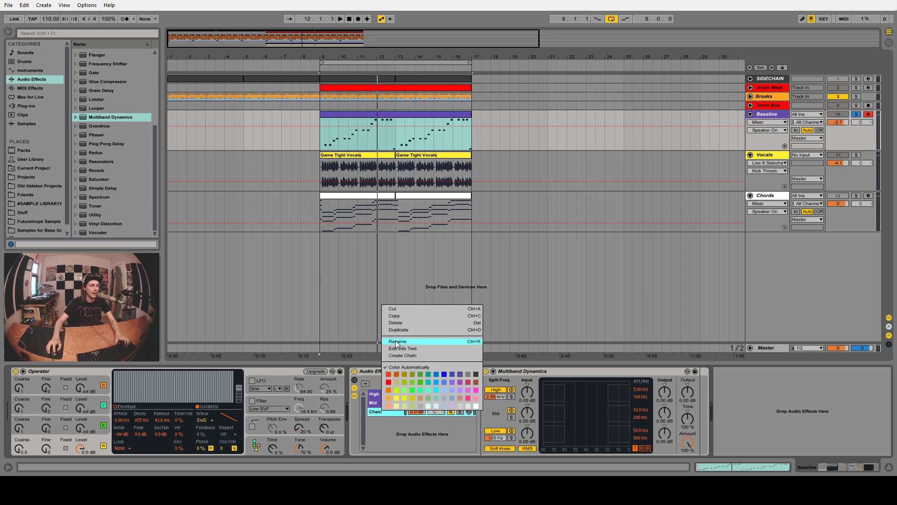
click(405, 339)
text(Low)
key(Return)
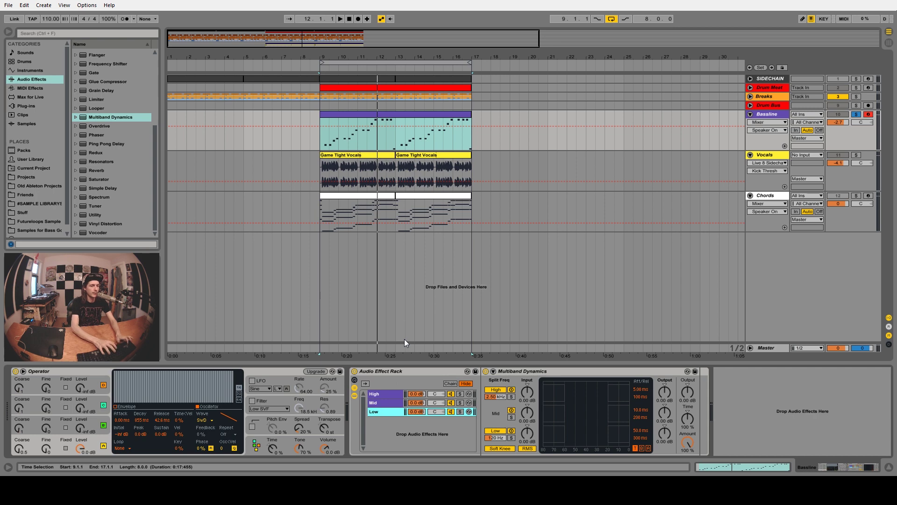
Step: Inspect the High, Mid and Low chains, ending with the Mid chain selected
click(387, 403)
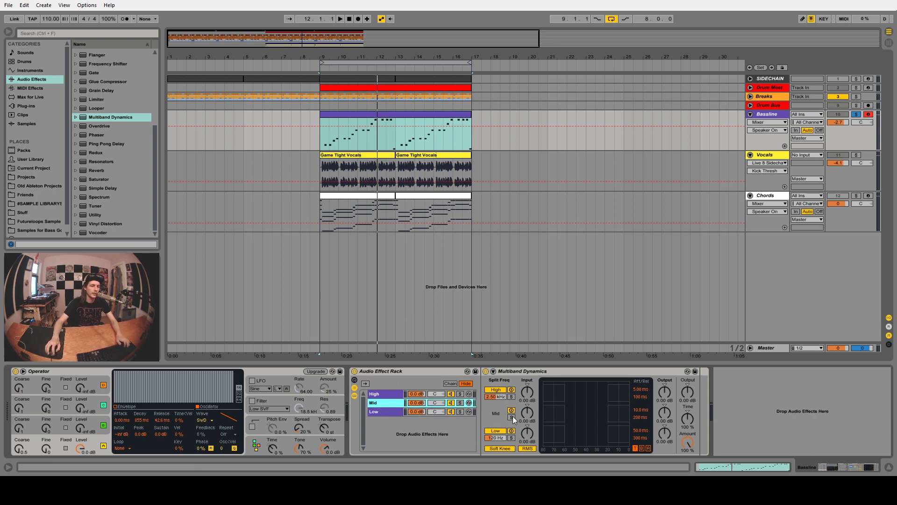
click(388, 394)
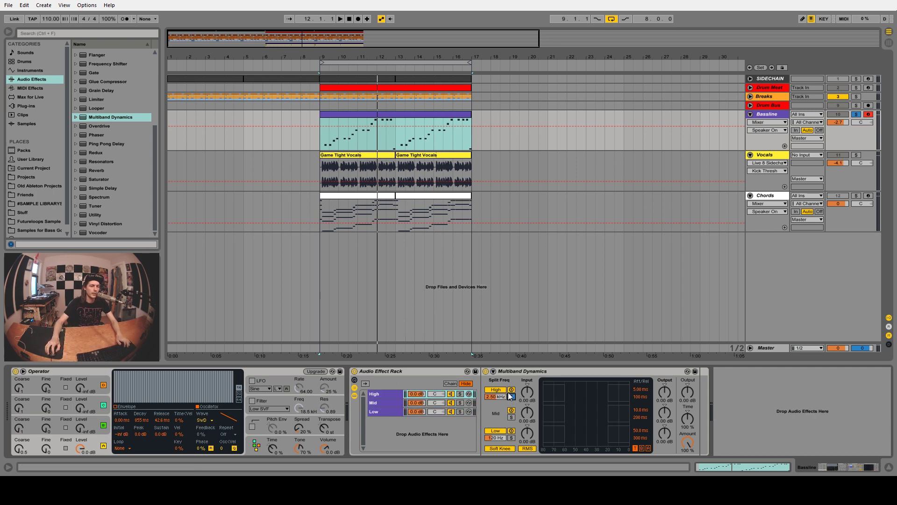
click(390, 404)
click(391, 410)
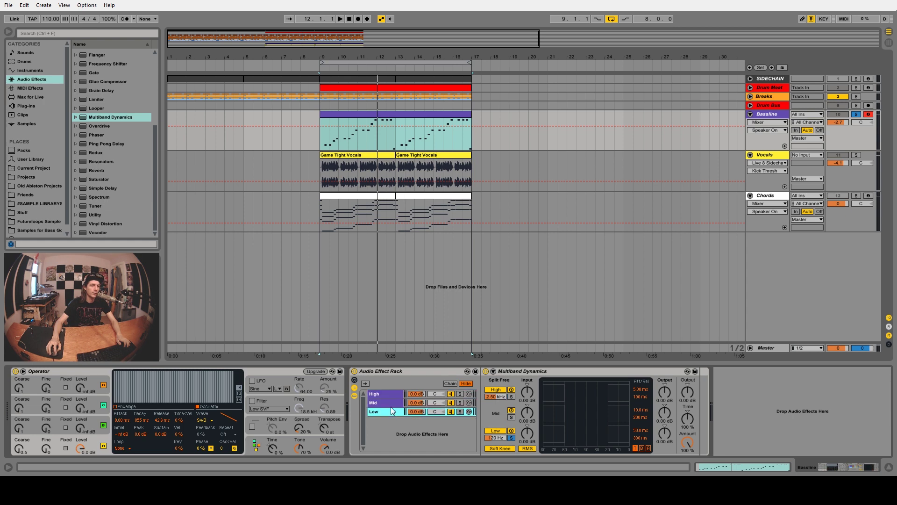
click(391, 403)
click(390, 394)
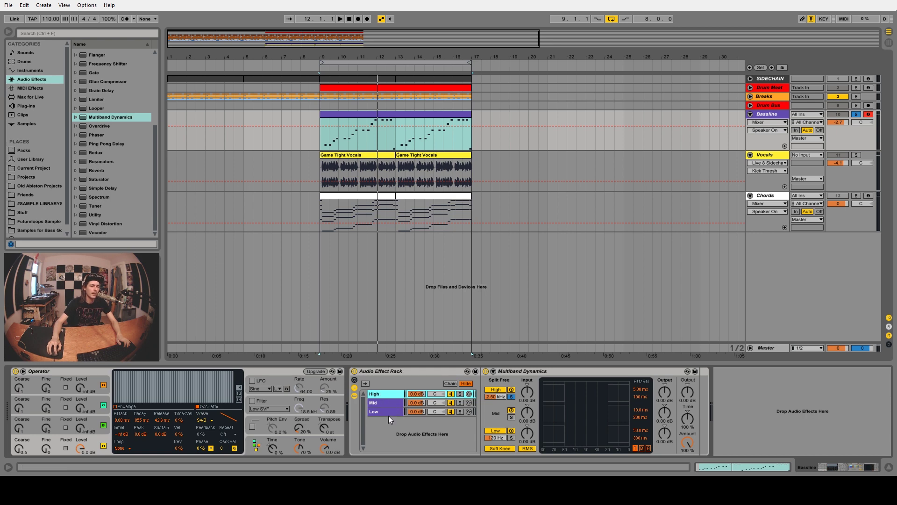
click(522, 373)
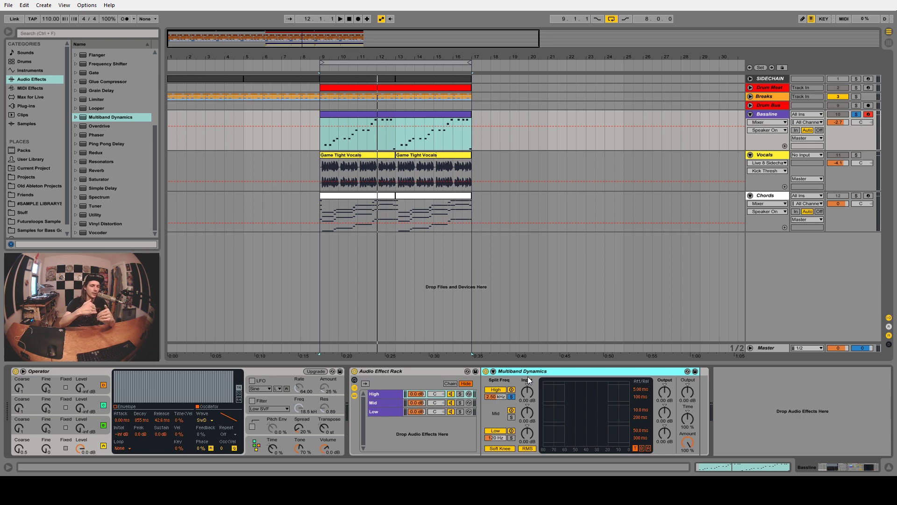
click(384, 403)
Step: Add a Vocoder after Multiband Dynamics in the Mid chain and audition it
drag(105, 230, 153, 237)
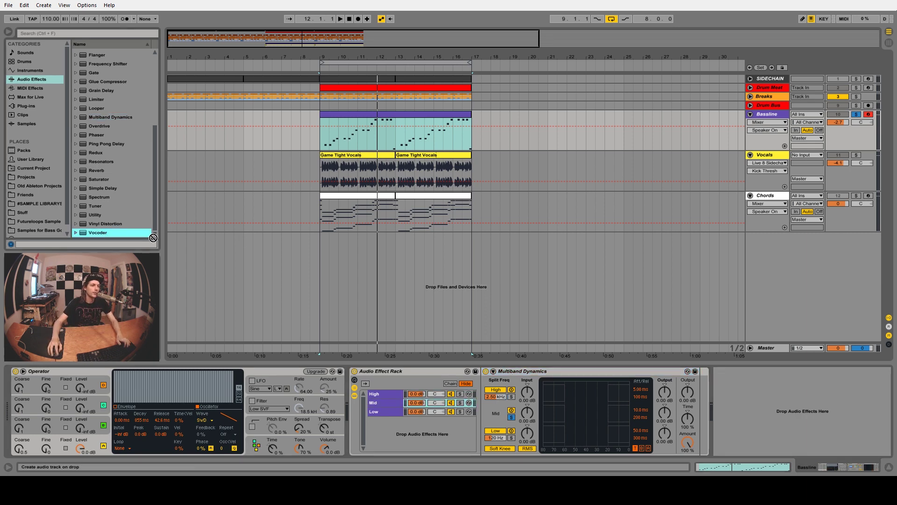
drag(700, 397, 703, 401)
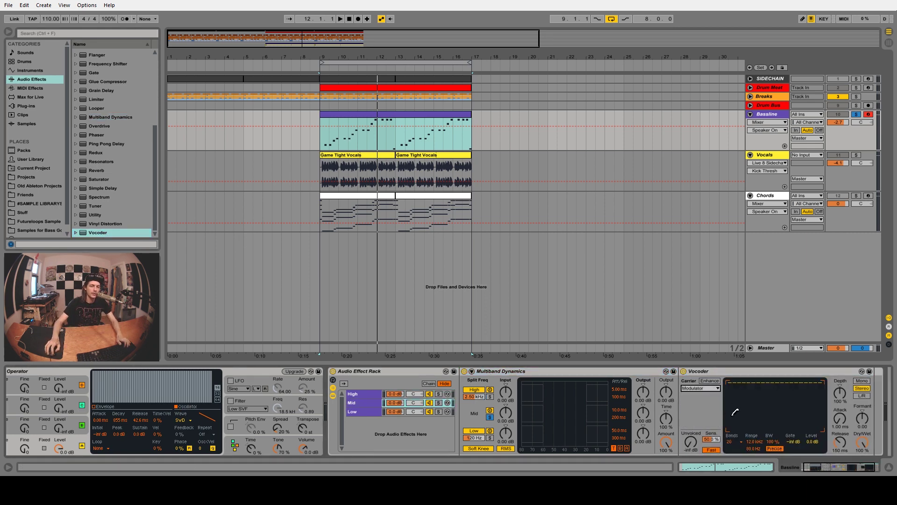
key(space)
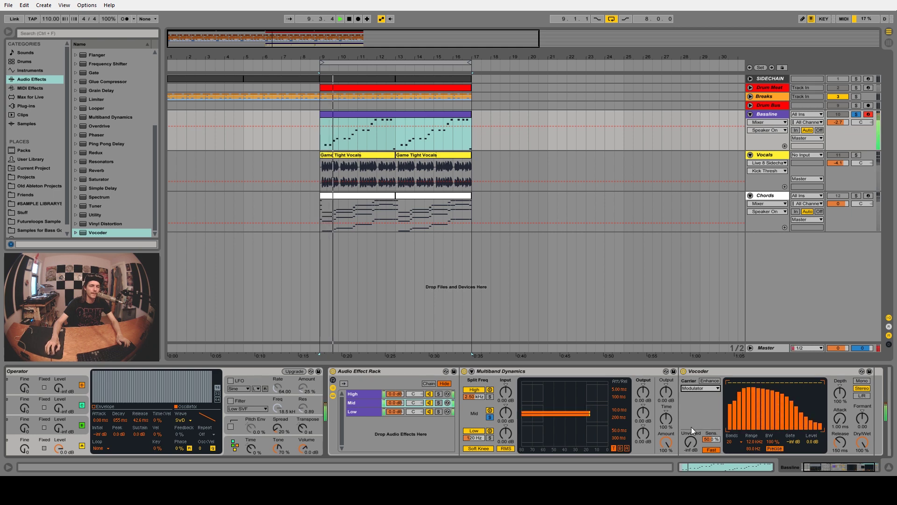
key(space)
scroll(748, 431, down, 1)
key(space)
mouse_move(819, 422)
mouse_down()
mouse_move(819, 379)
mouse_move(819, 450)
mouse_move(819, 410)
mouse_up()
key(space)
Step: Reset the Vocoder formant to zero and set it to 4 bands
key(Delete)
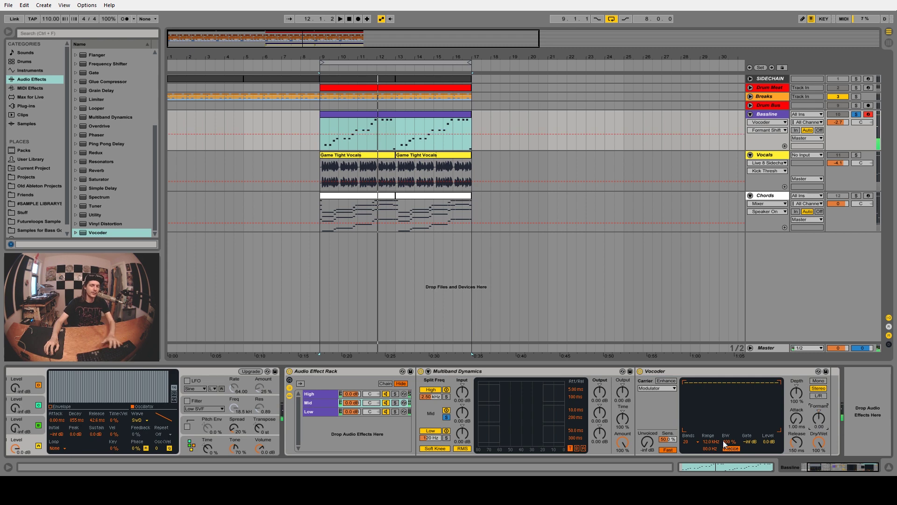
click(698, 369)
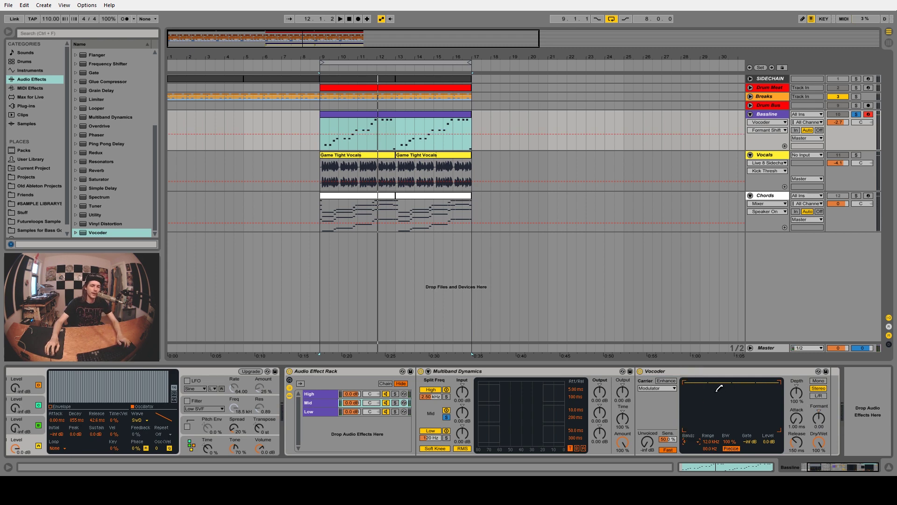
scroll(96, 147, up, 3)
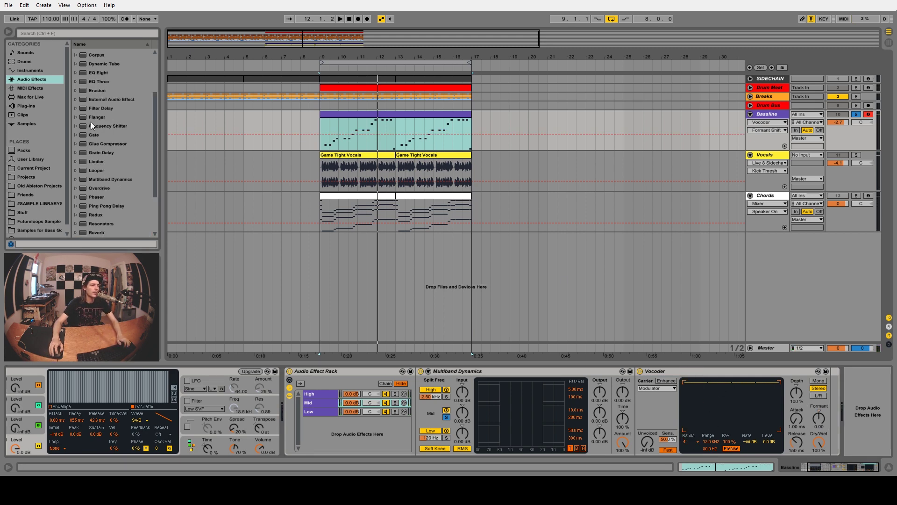
Step: Try an EQ Eight high-cut after the Vocoder, then remove the EQ Eight
key(Return)
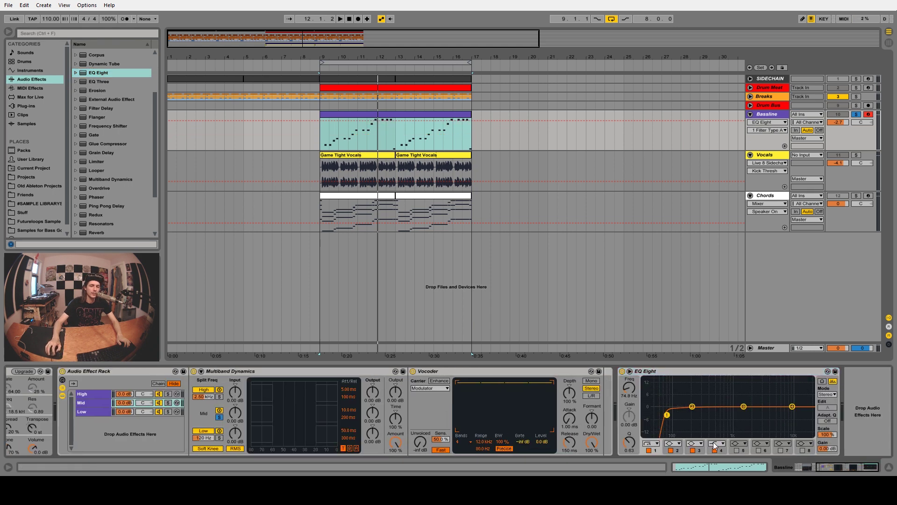
drag(715, 446, 791, 417)
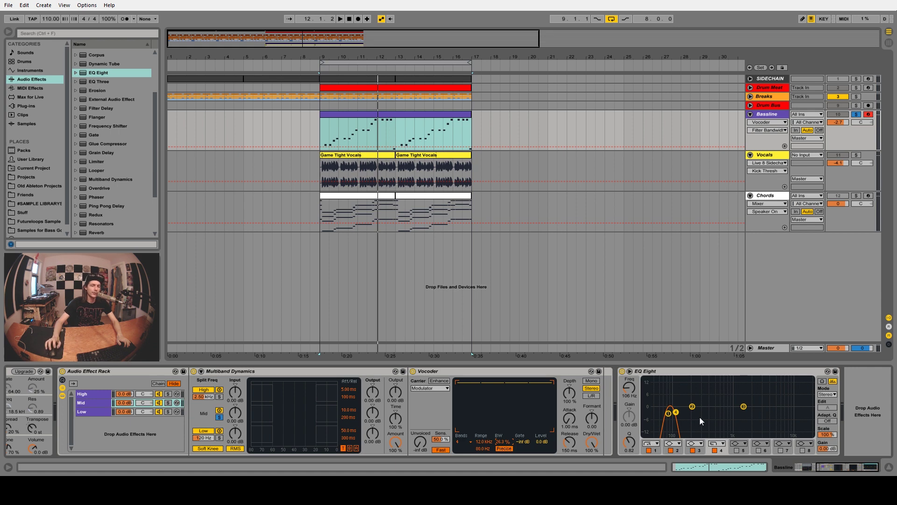
click(640, 370)
key(Delete)
Step: While playing, narrow the Vocoder bandwidth to 21.8% and raise the formant
key(space)
drag(506, 441, 500, 444)
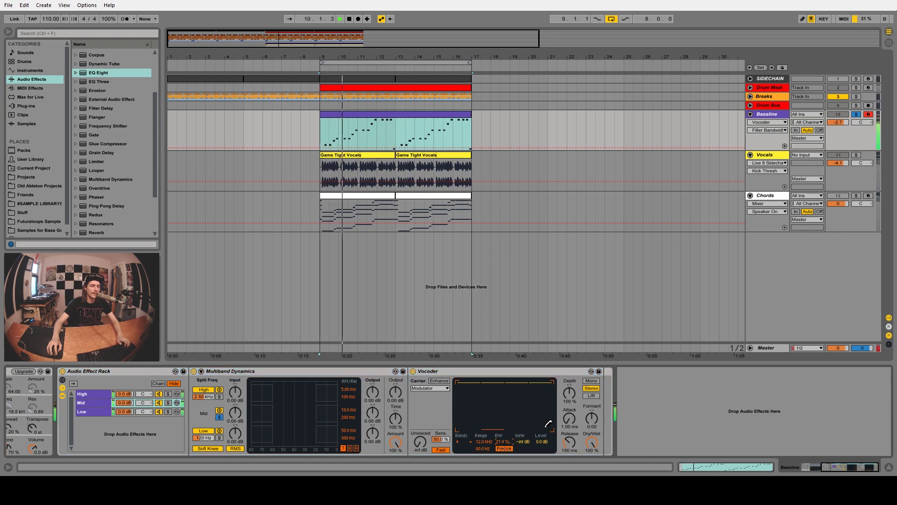
mouse_move(592, 418)
mouse_down()
mouse_move(591, 382)
mouse_move(592, 441)
mouse_move(591, 385)
mouse_move(591, 417)
mouse_up()
Step: During playback, lower the Vocoder formant to -12.4
key(space)
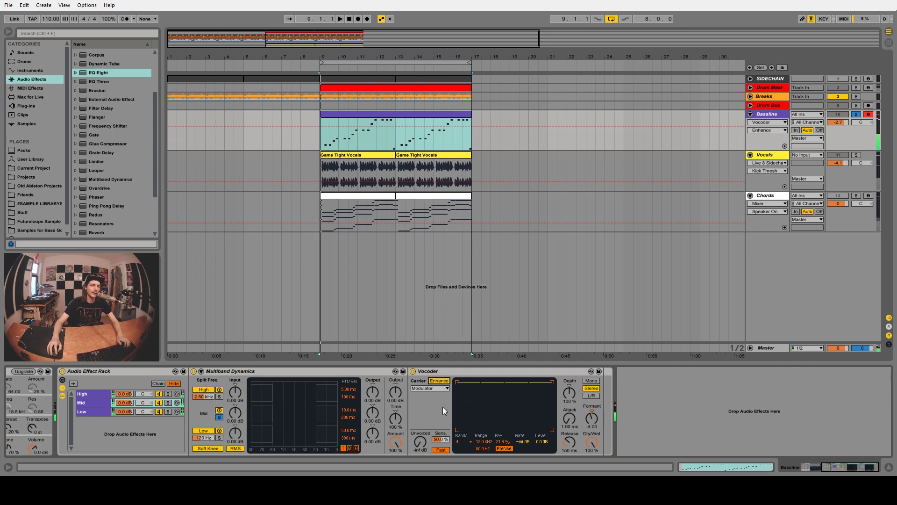
key(space)
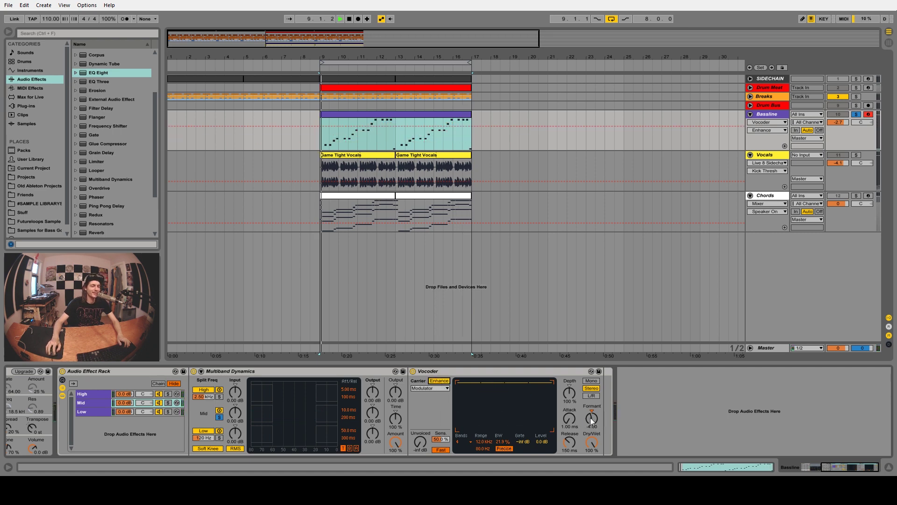
drag(591, 417, 592, 431)
key(space)
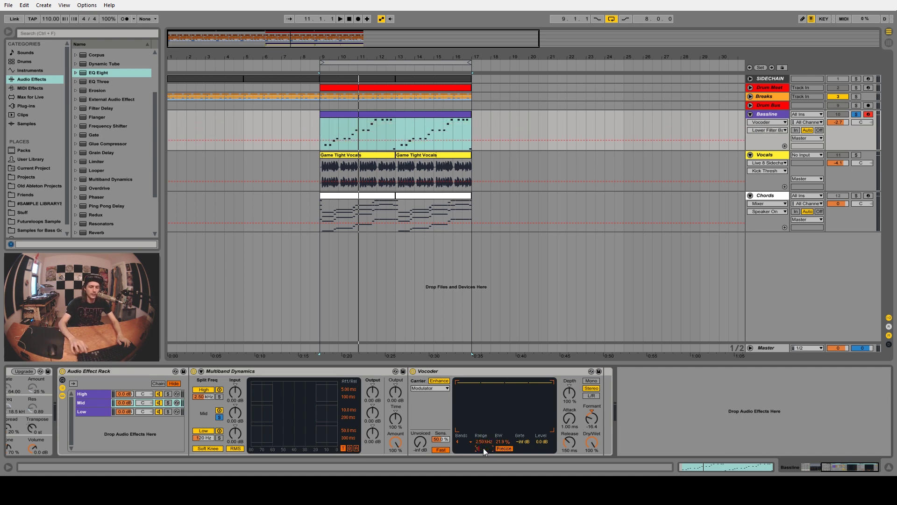
Step: Raise the Vocoder range's low limit to 120 Hz and set the formant to about -6.80
drag(483, 448, 486, 447)
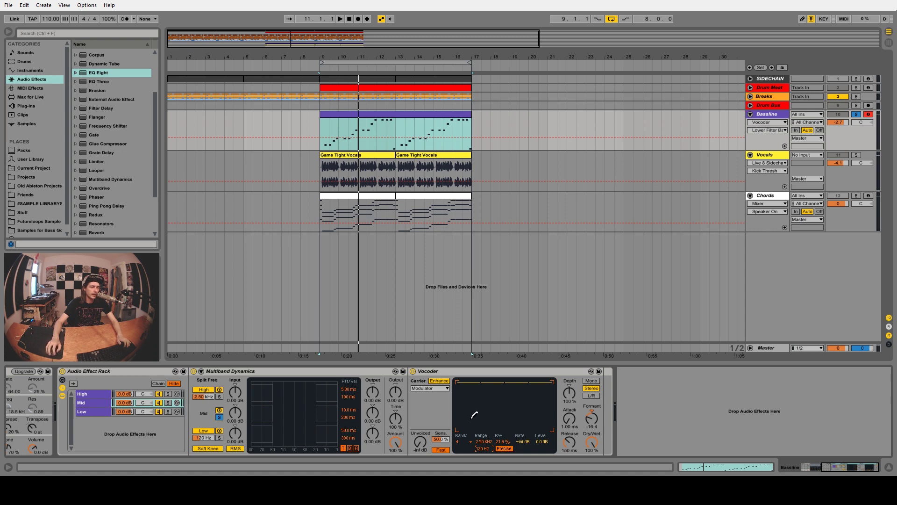
key(space)
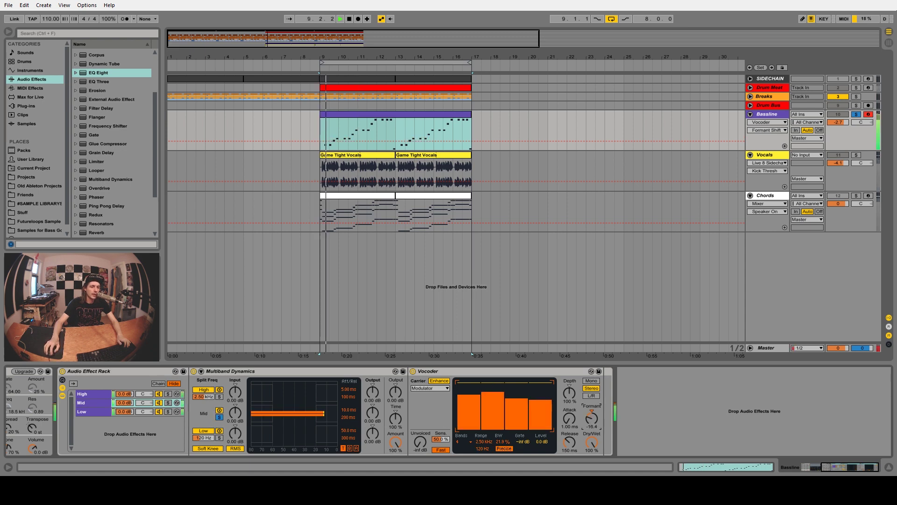
mouse_move(594, 421)
mouse_down()
mouse_move(593, 369)
mouse_move(593, 449)
mouse_up()
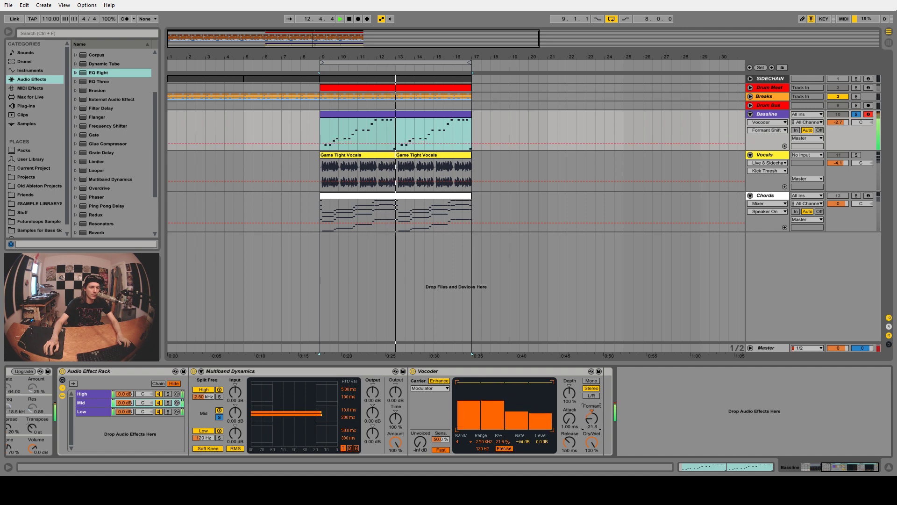
Step: Give the High chain a Vocoder with a Noise carrier and reshape the noise while playing
key(space)
click(94, 395)
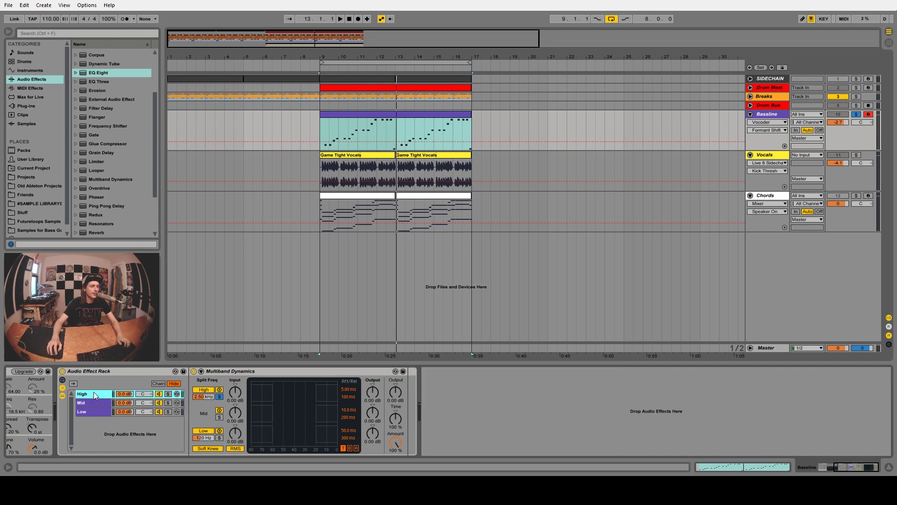
scroll(108, 215, down, 3)
drag(98, 233, 420, 411)
click(434, 389)
click(435, 395)
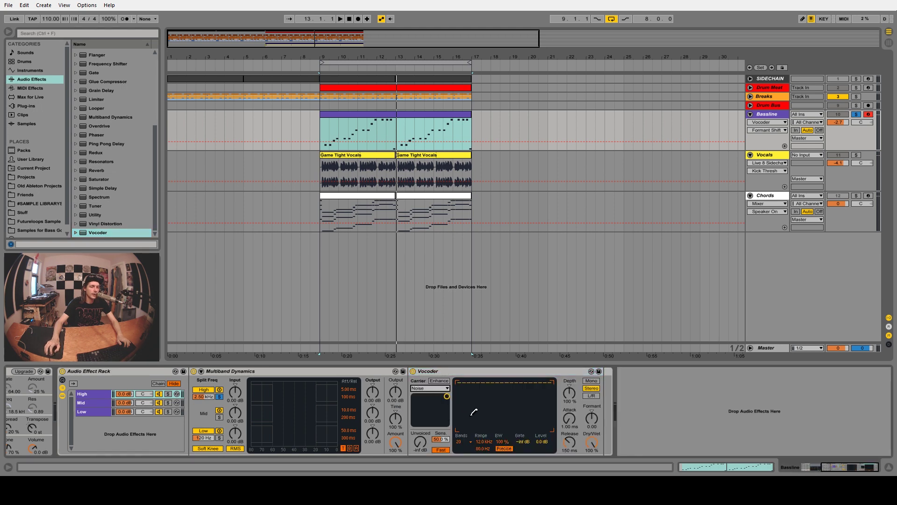
key(space)
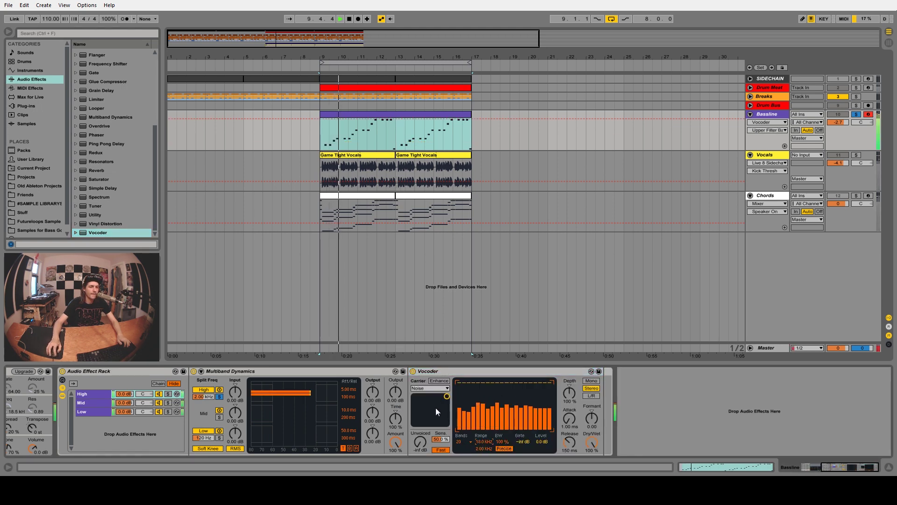
mouse_move(446, 397)
mouse_down()
mouse_move(441, 405)
mouse_move(447, 396)
mouse_up()
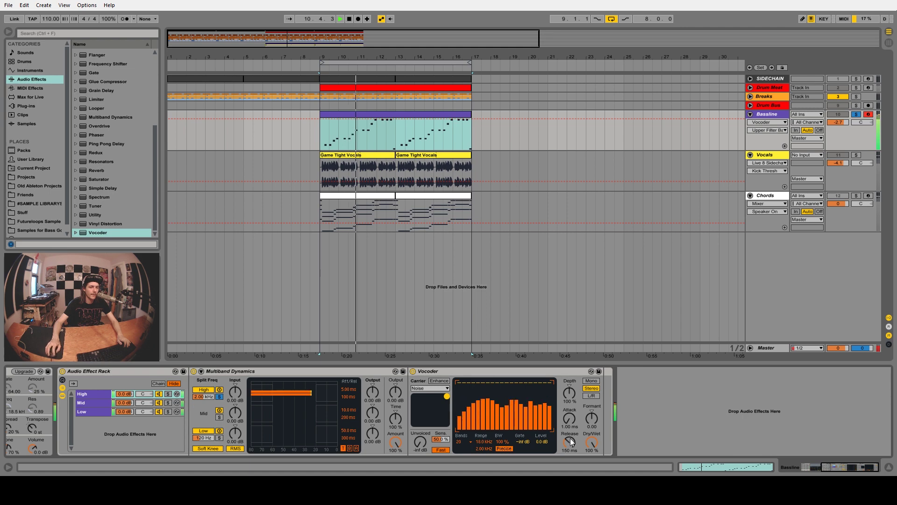
key(space)
Step: Set the High chain Vocoder's release to about 43 ms while listening
click(92, 397)
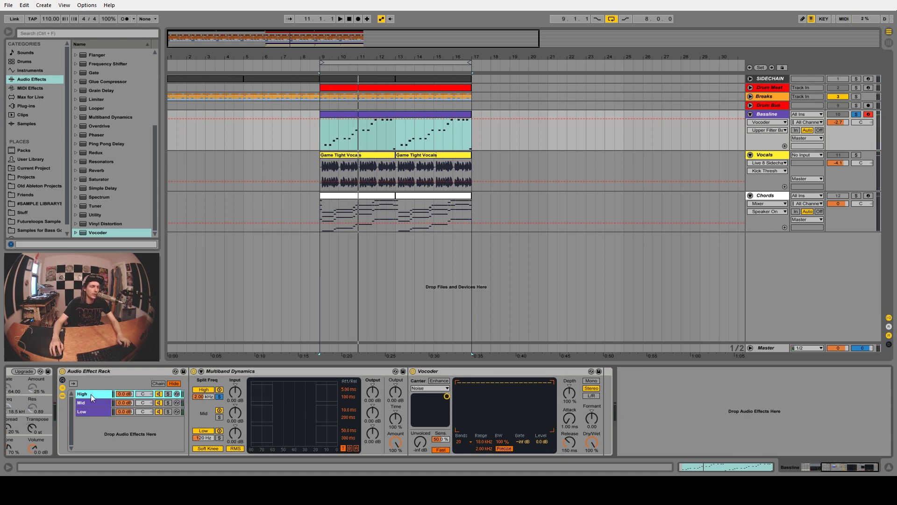
click(437, 377)
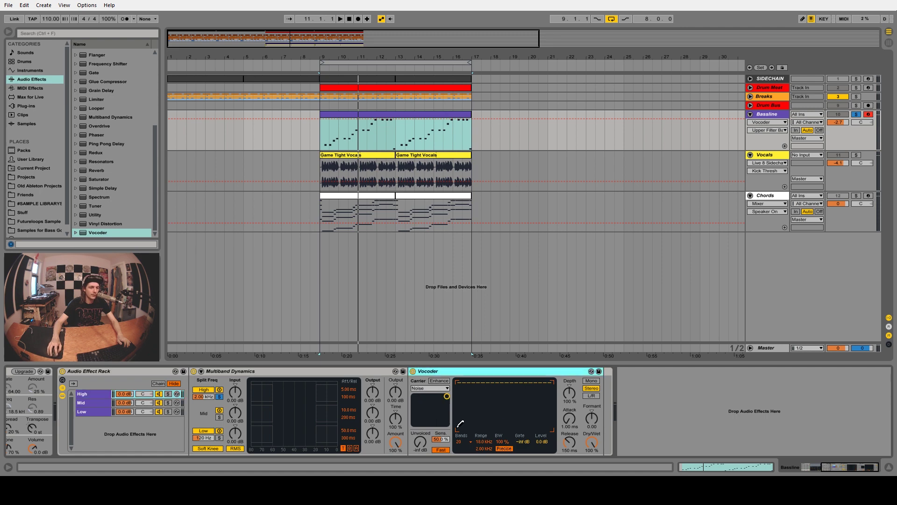
drag(569, 442, 568, 460)
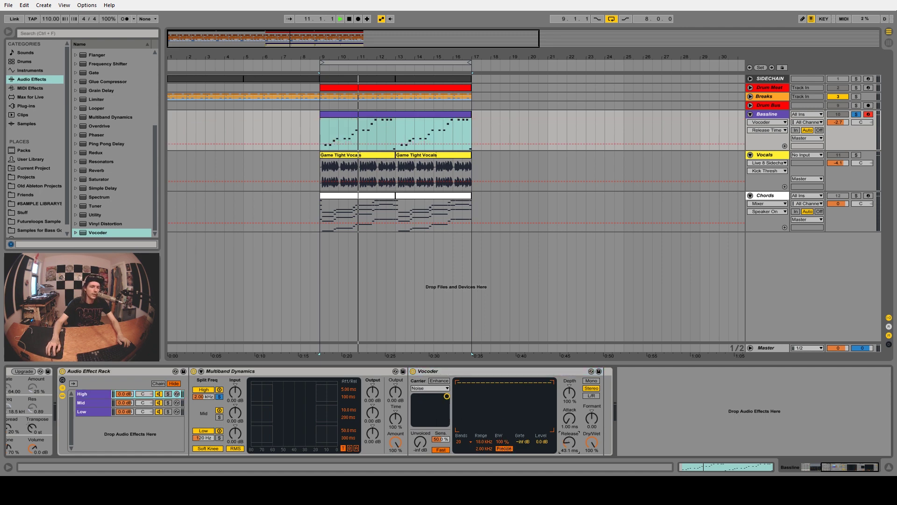
key(space)
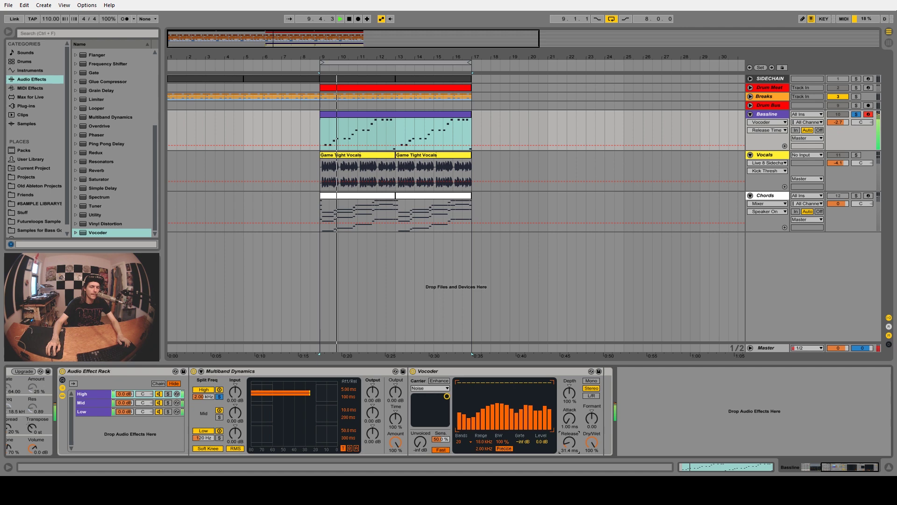
drag(570, 439, 593, 422)
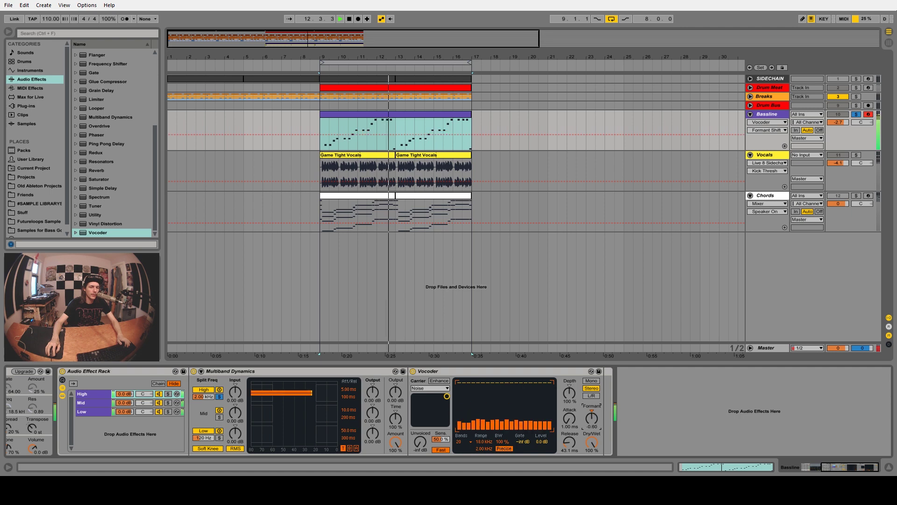
key(space)
Step: Adjust the noise character, turn on Enhance, and lower Dry/Wet to about 43.5%
mouse_move(441, 399)
mouse_down()
mouse_move(425, 421)
mouse_move(446, 411)
mouse_up()
key(space)
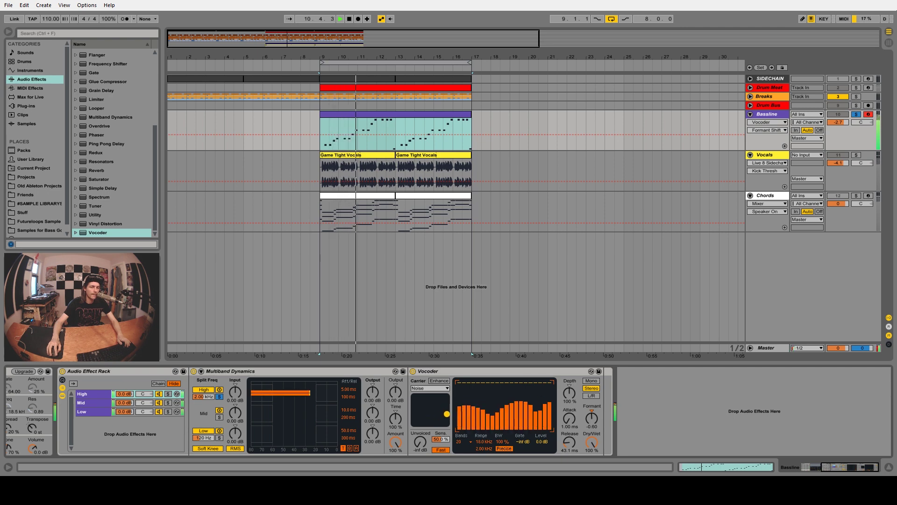
click(439, 381)
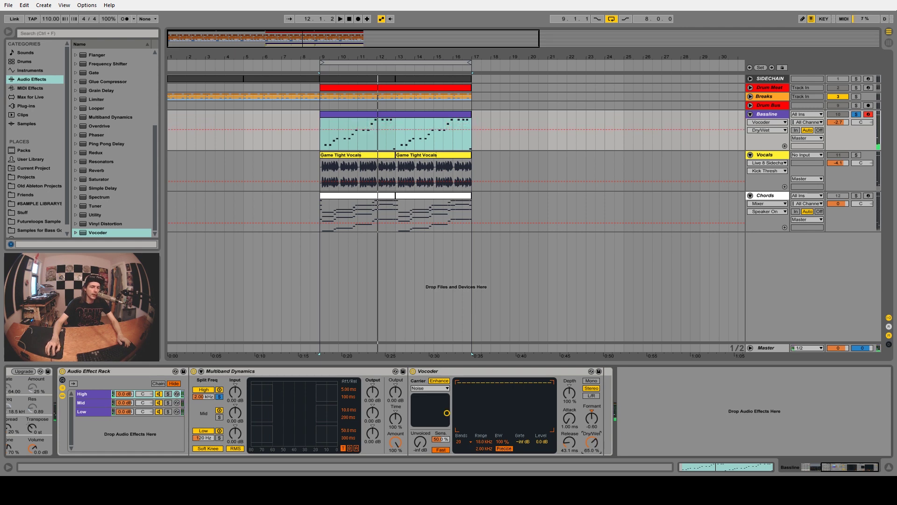
key(space)
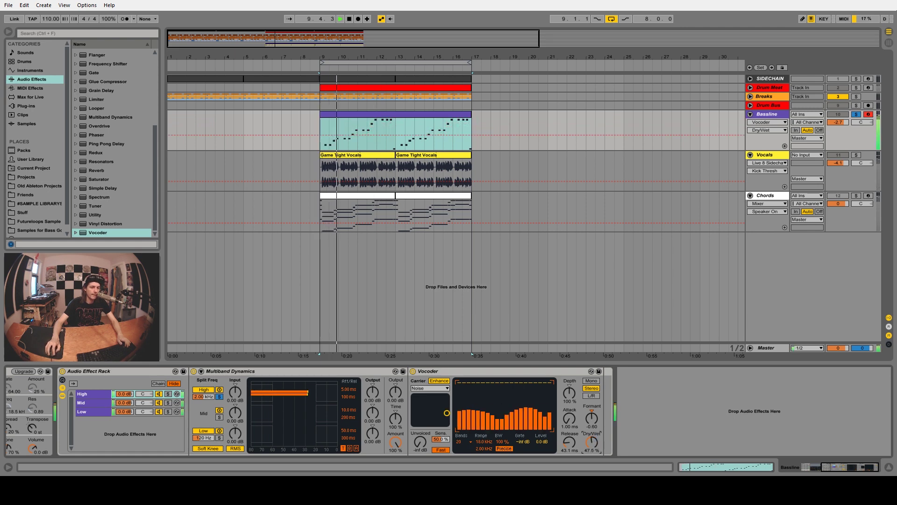
mouse_move(592, 442)
mouse_down()
mouse_move(592, 472)
mouse_move(591, 445)
mouse_up()
key(space)
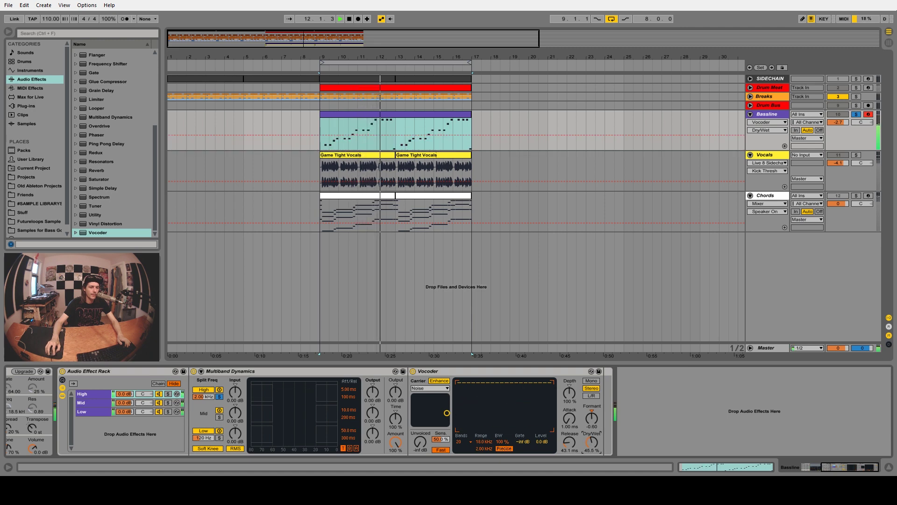
Step: Add OTT and a Glue Compressor after the Vocoder, Glue makeup 1.11 dB, OTT mid output raised
click(84, 119)
drag(102, 179, 736, 405)
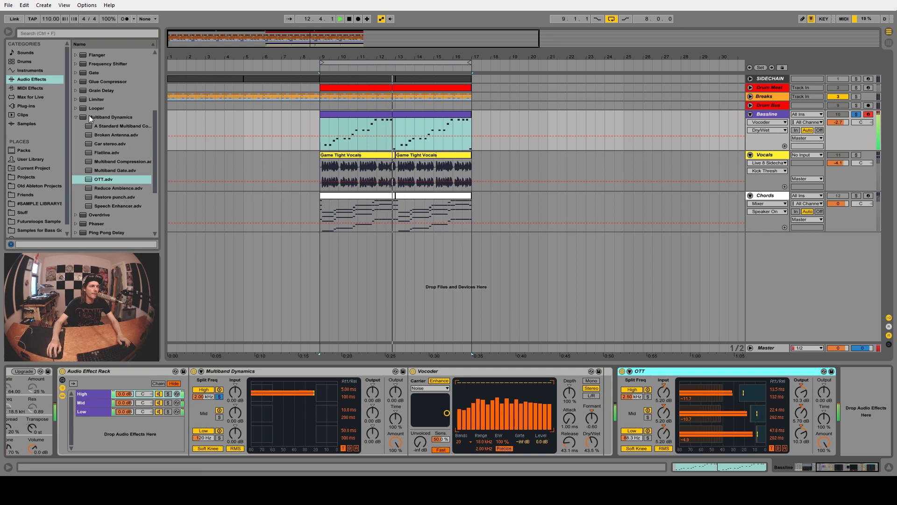
drag(96, 81, 849, 403)
drag(835, 434, 835, 439)
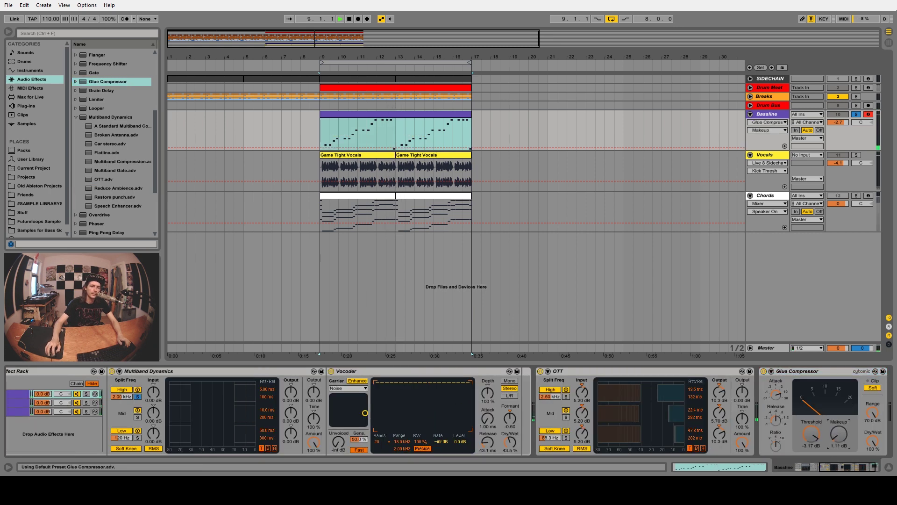
key(space)
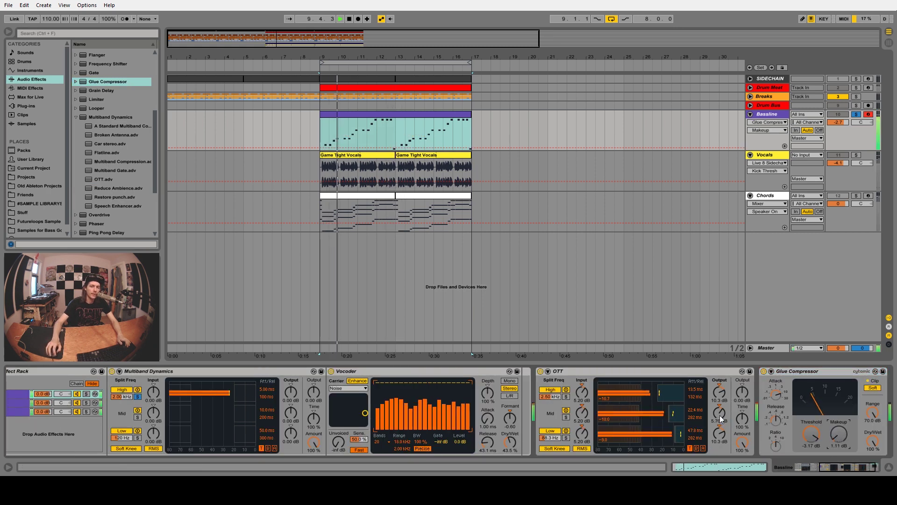
drag(720, 413, 720, 409)
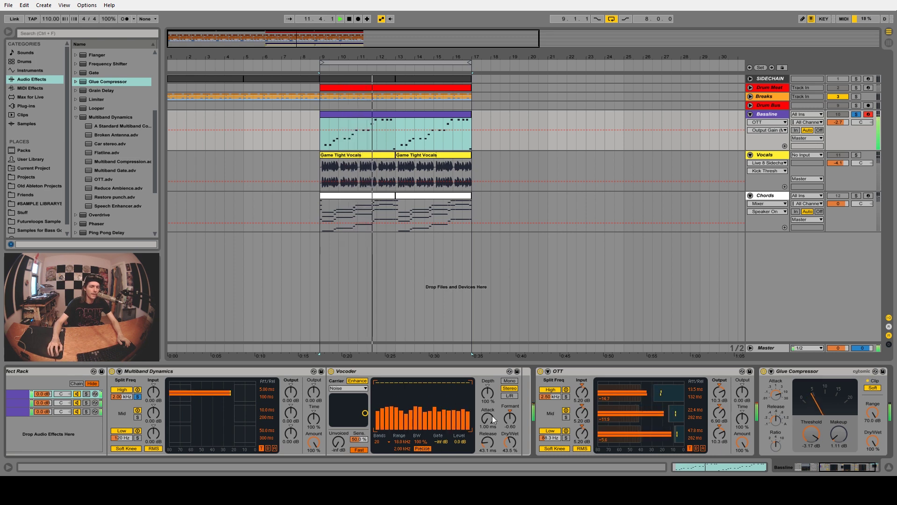
Step: Nudge the Mid chain Vocoder formant and switch Operator's waveform to Square D
click(20, 402)
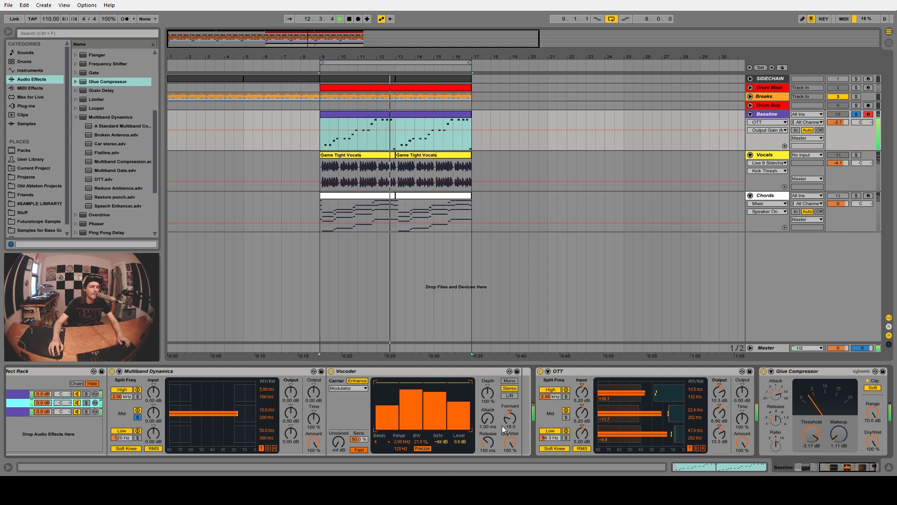
drag(510, 417, 510, 406)
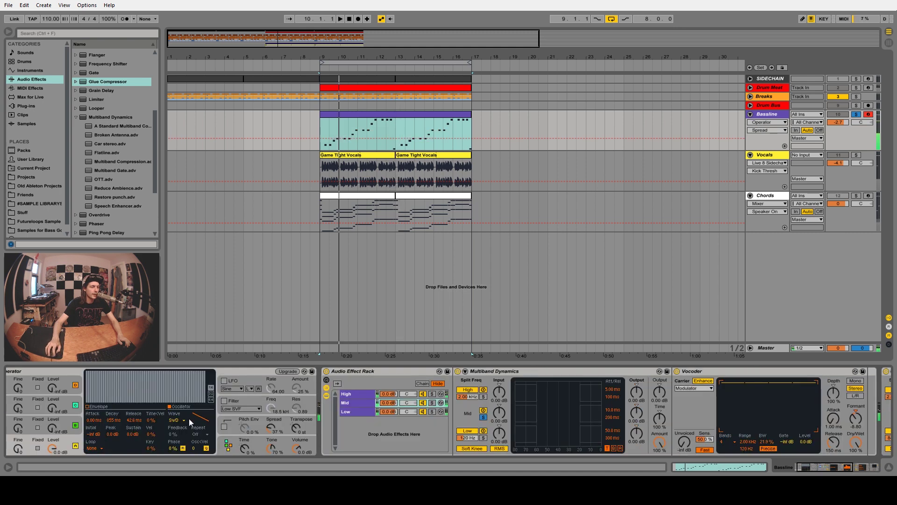
click(176, 420)
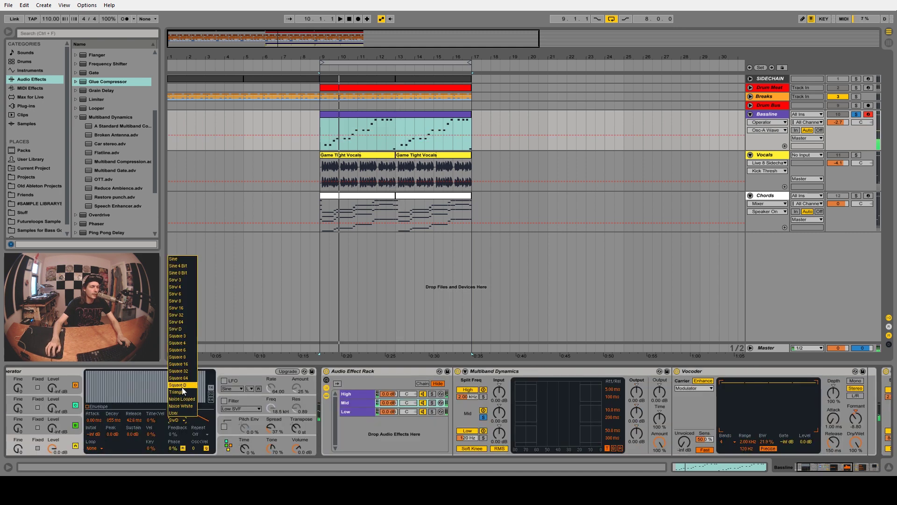
click(187, 383)
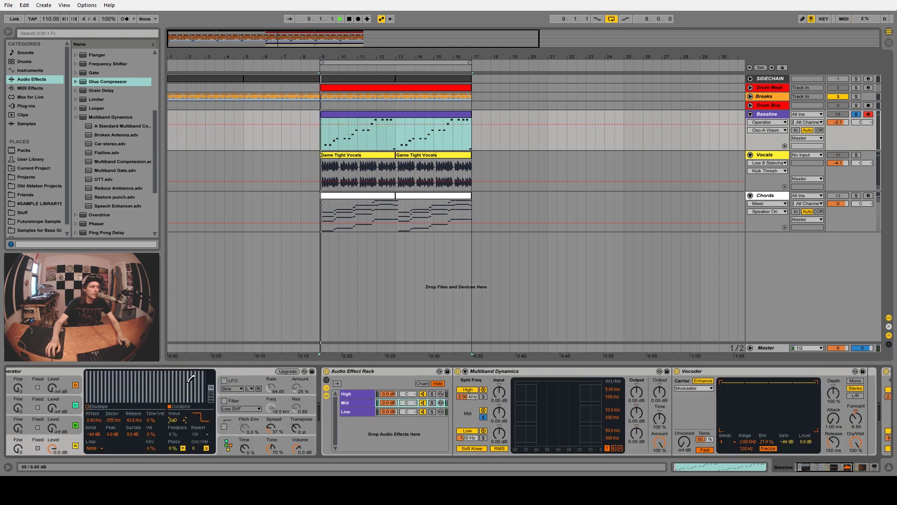
Step: While playing, reduce Operator spread to about 30% and raise the Vocoder formant to about 24
key(space)
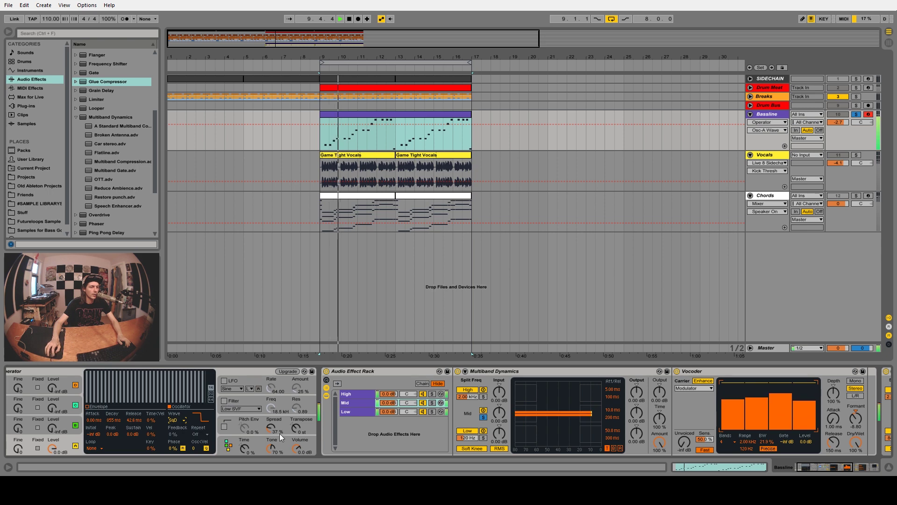
drag(279, 430, 279, 437)
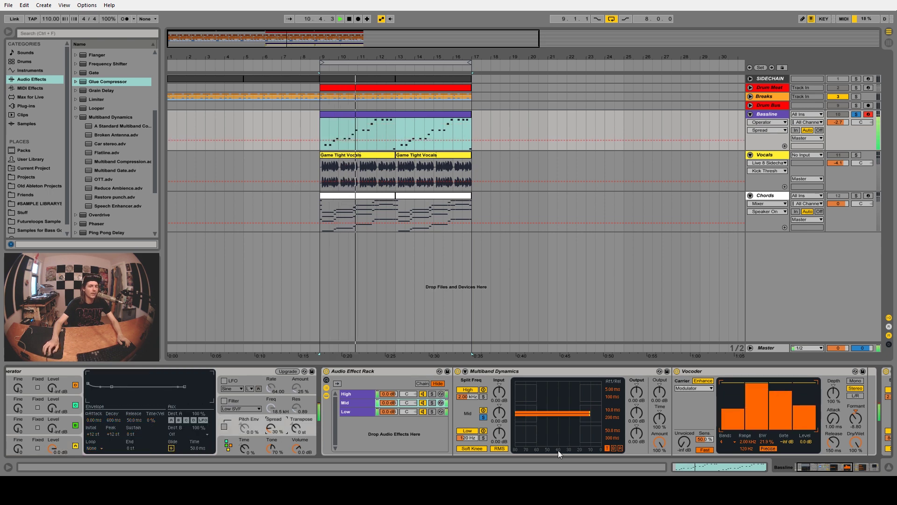
drag(825, 468, 842, 467)
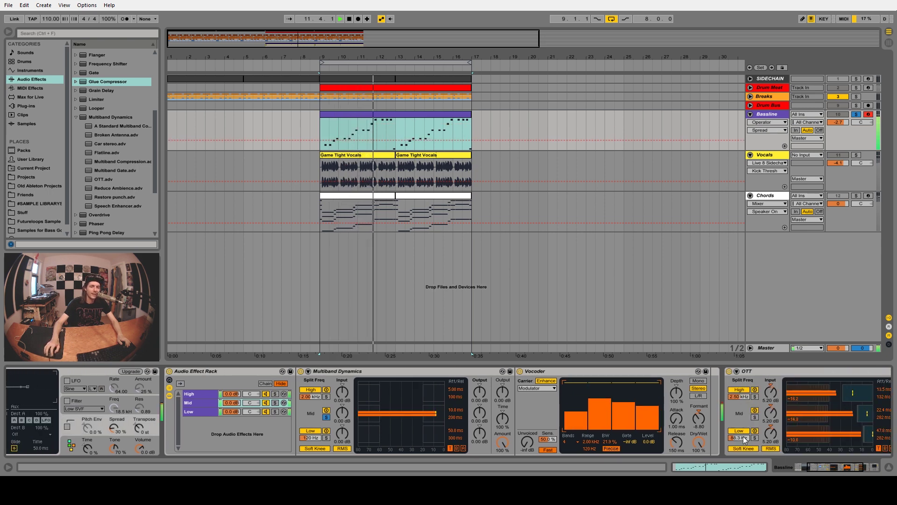
mouse_move(699, 418)
mouse_down()
mouse_move(699, 381)
mouse_move(699, 400)
mouse_up()
Step: Stop playback and set Operator oscillator A's waveform to Saw D
key(space)
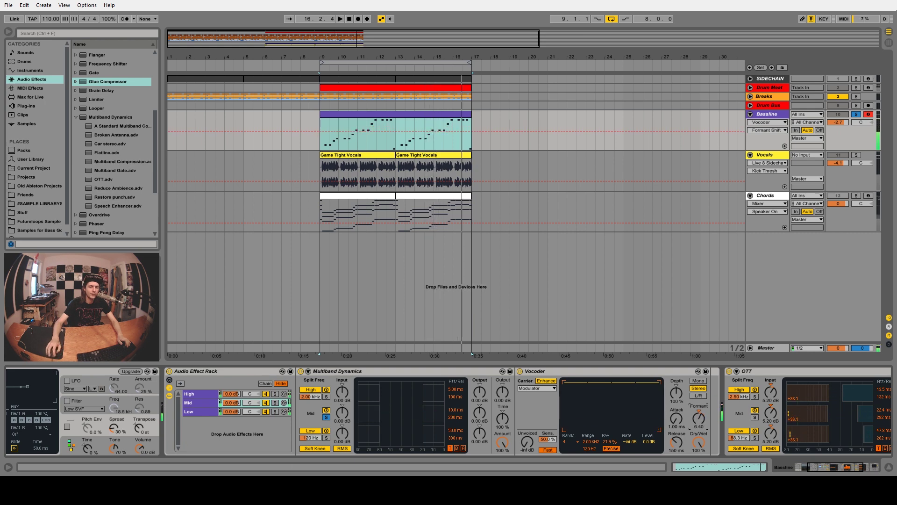
mouse_move(840, 469)
mouse_down()
mouse_move(828, 469)
mouse_move(851, 467)
mouse_up()
click(104, 445)
click(203, 420)
click(209, 327)
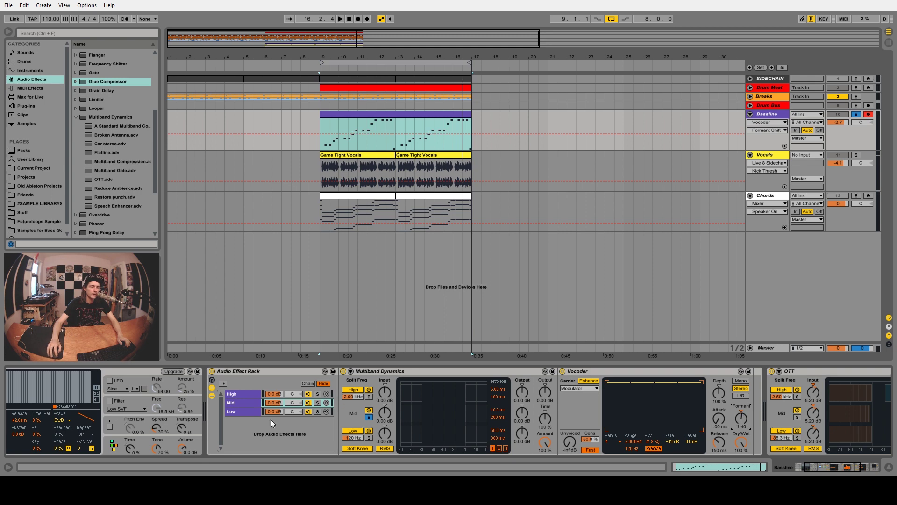
Step: Map the Vocoder Formant knob to the rack's Macro 1, then select the High chain
click(213, 380)
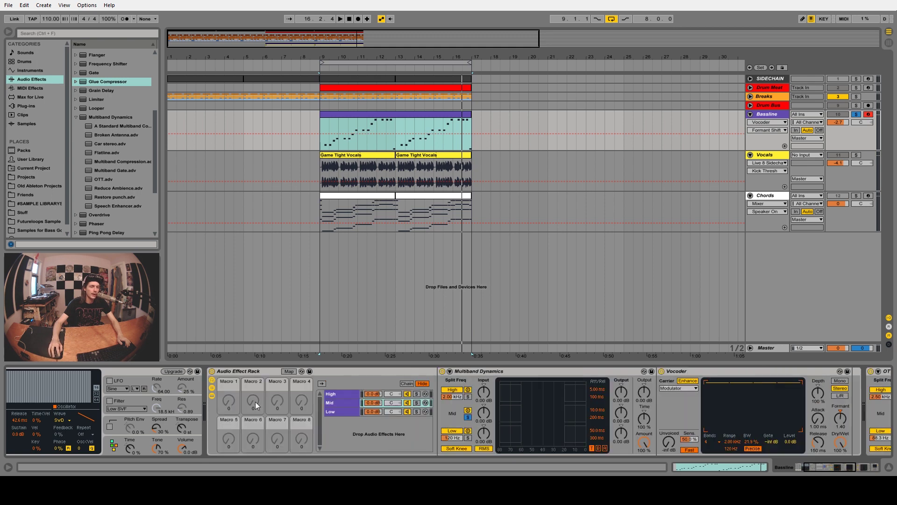
right_click(842, 418)
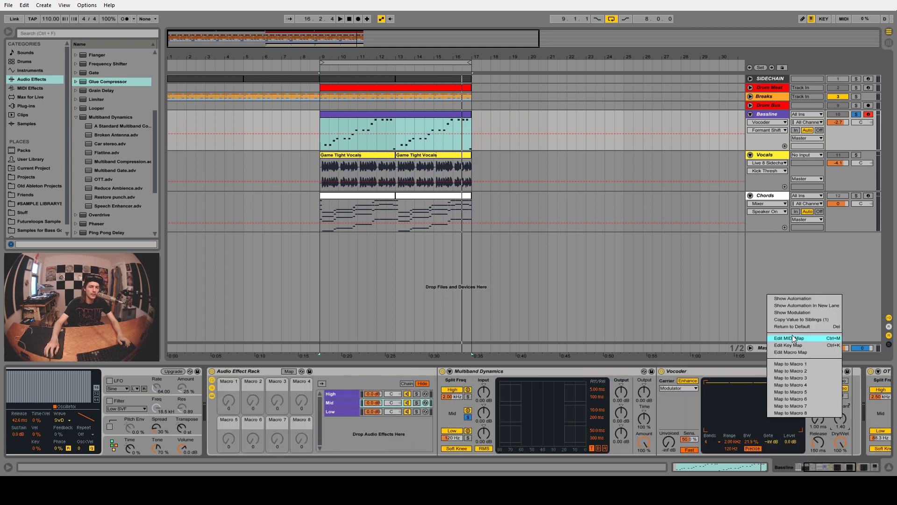
click(797, 364)
click(212, 395)
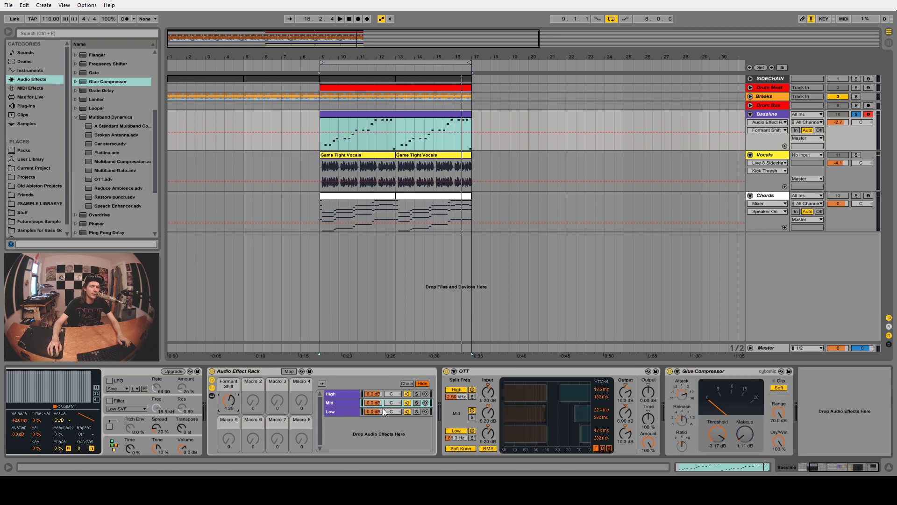
click(341, 394)
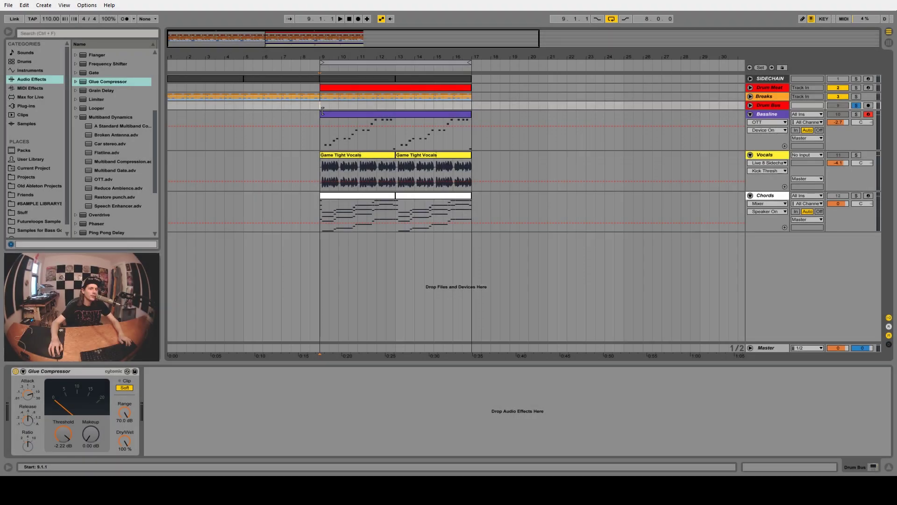
Step: Solo the Drum Meat track and audition its drums from bar 9
key(space)
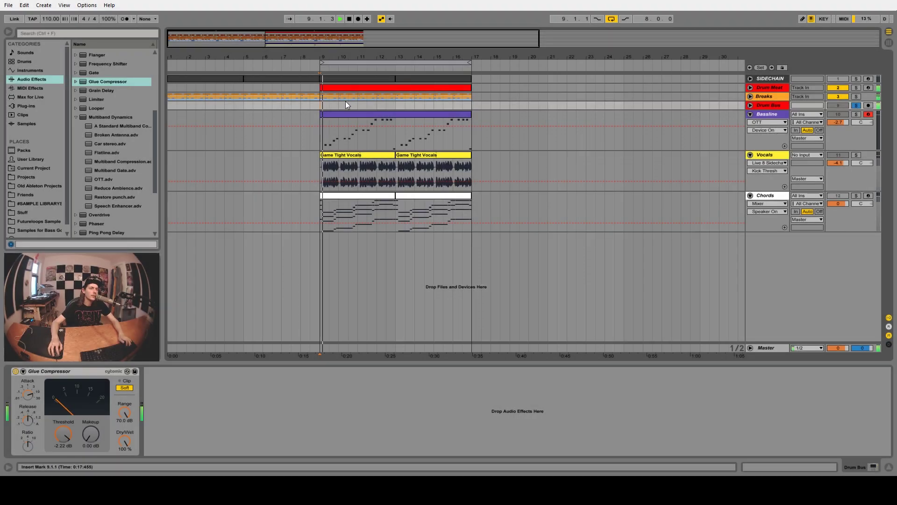
click(766, 97)
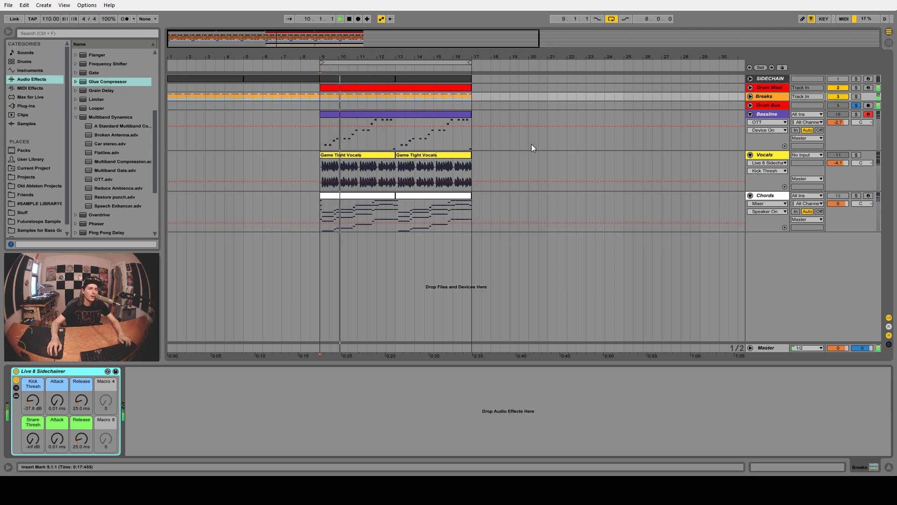
click(856, 88)
key(space)
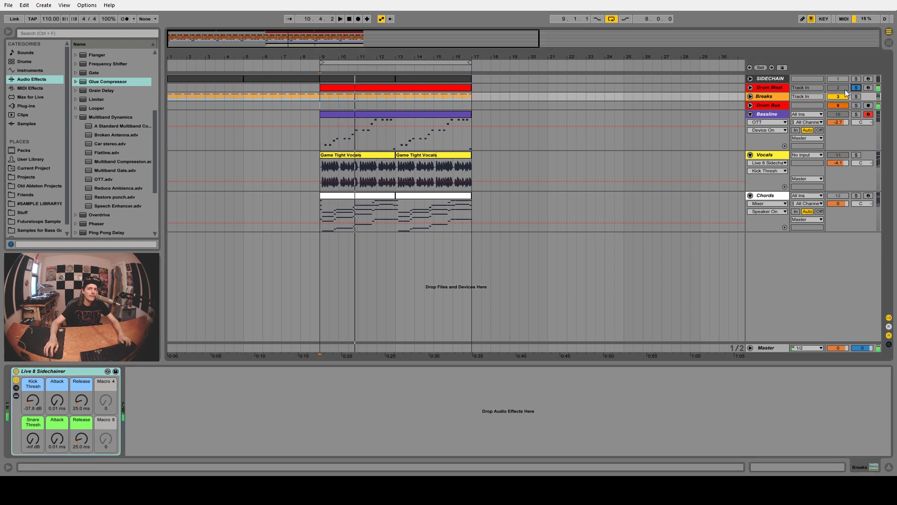
click(392, 89)
key(space)
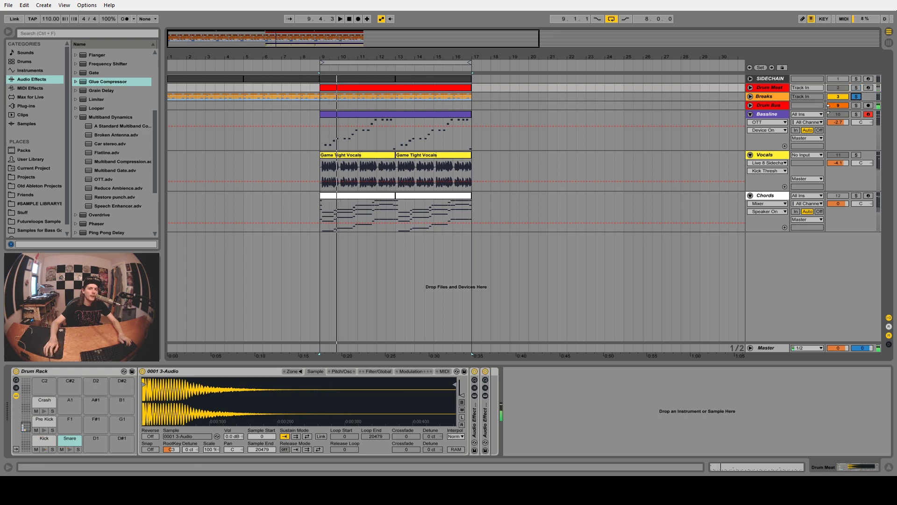
key(space)
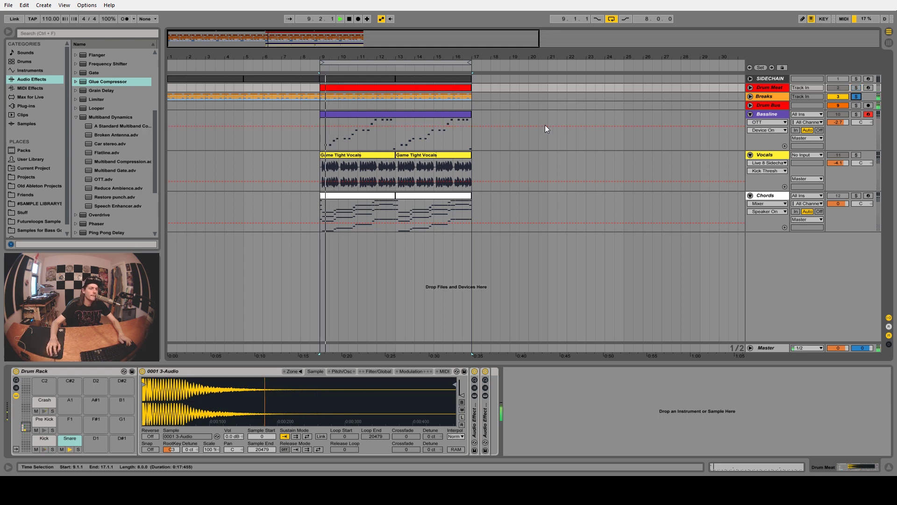
Step: Select the Breaks track and add a Vocoder ahead of its Live 8 Sidechainer
click(761, 97)
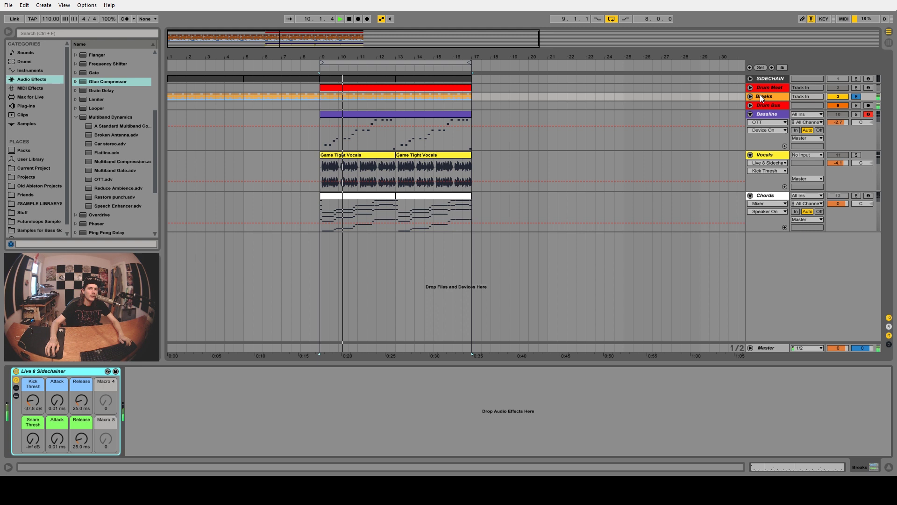
key(space)
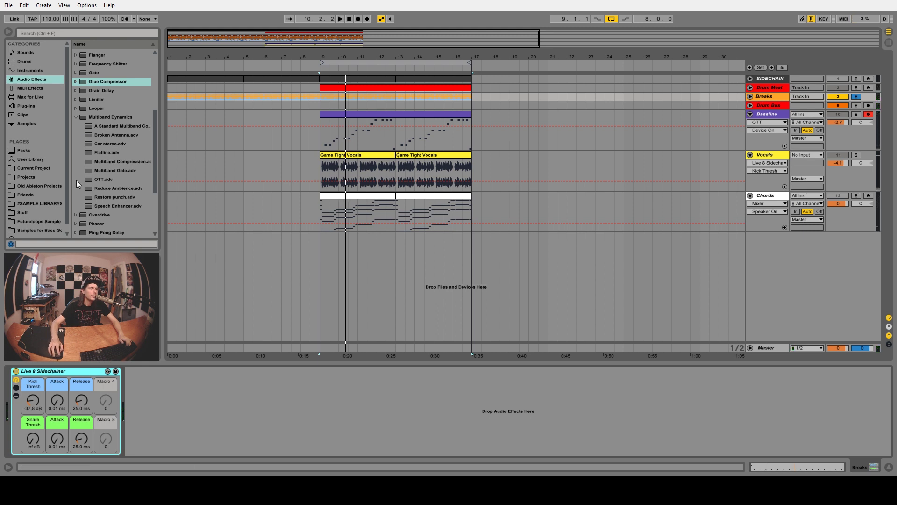
drag(153, 178, 148, 217)
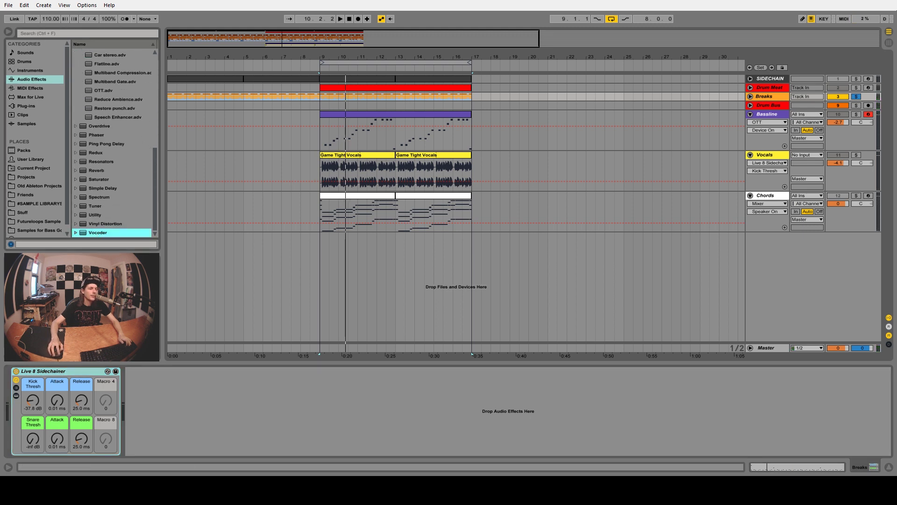
drag(97, 233, 44, 371)
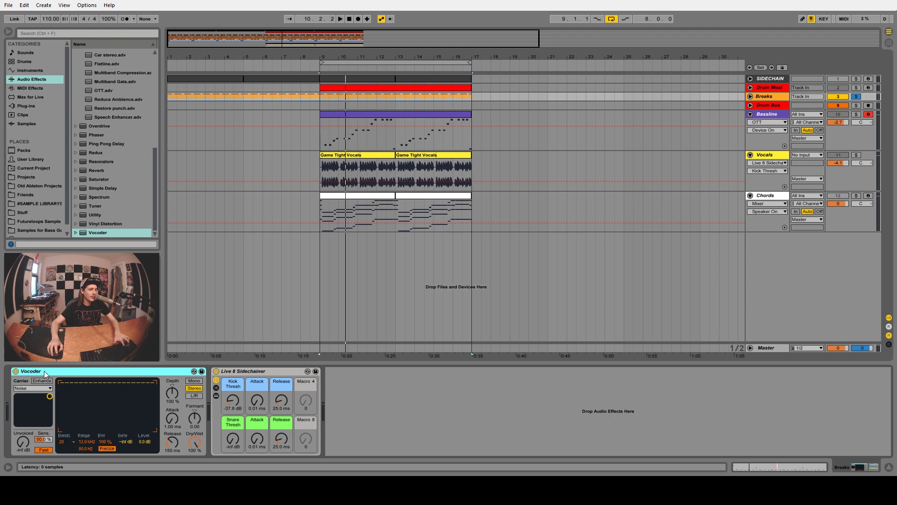
Step: Group the Vocoder into an Audio Effect Rack and add a second chain named Dry
key(ctrl+g)
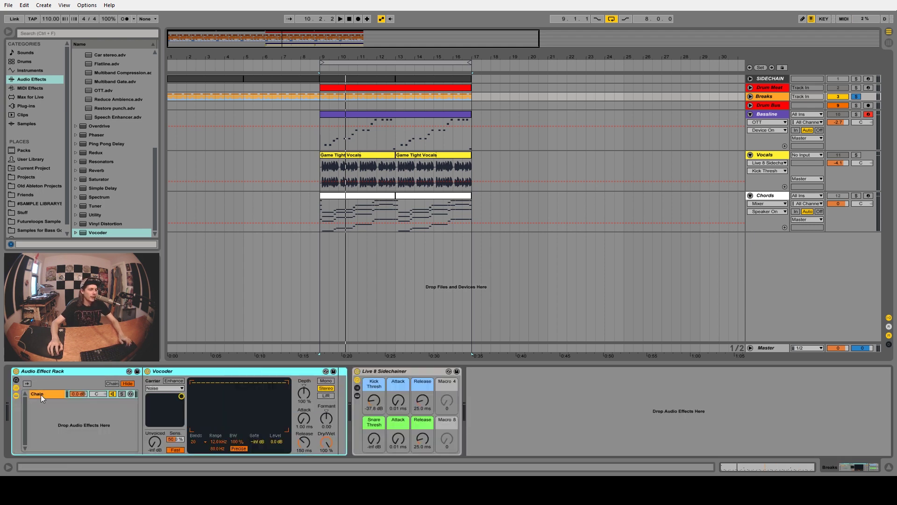
click(41, 394)
right_click(45, 404)
click(49, 406)
right_click(43, 404)
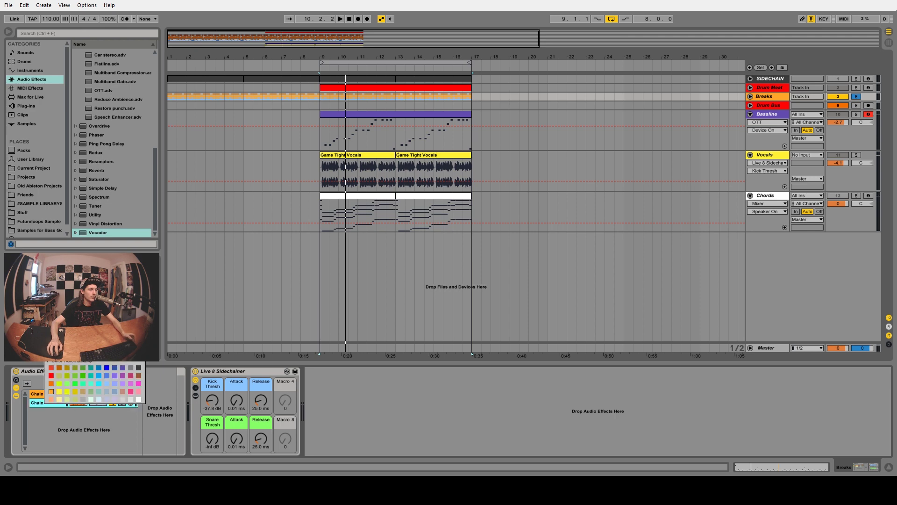
click(65, 332)
text(Dry)
key(Return)
Step: Rename the original chain to Wet and select it to show its Vocoder
right_click(44, 392)
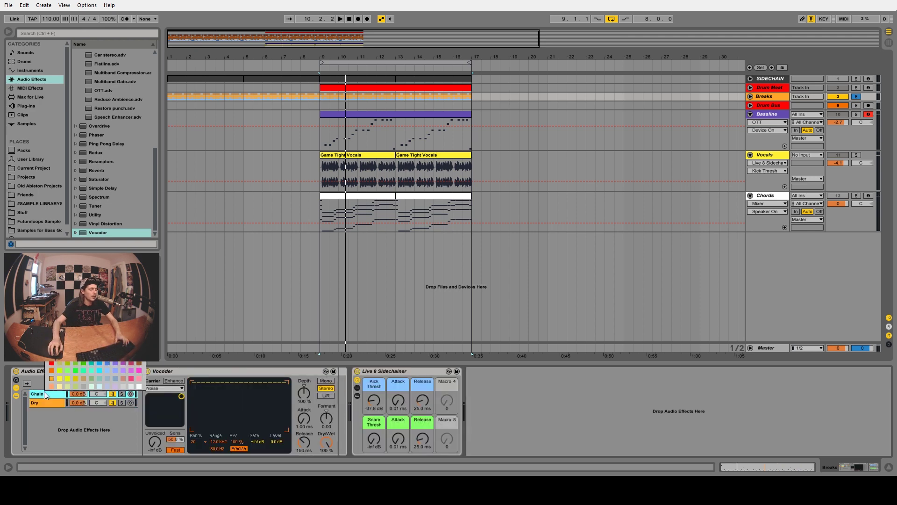
key(ctrl+r)
text(Wet)
key(Return)
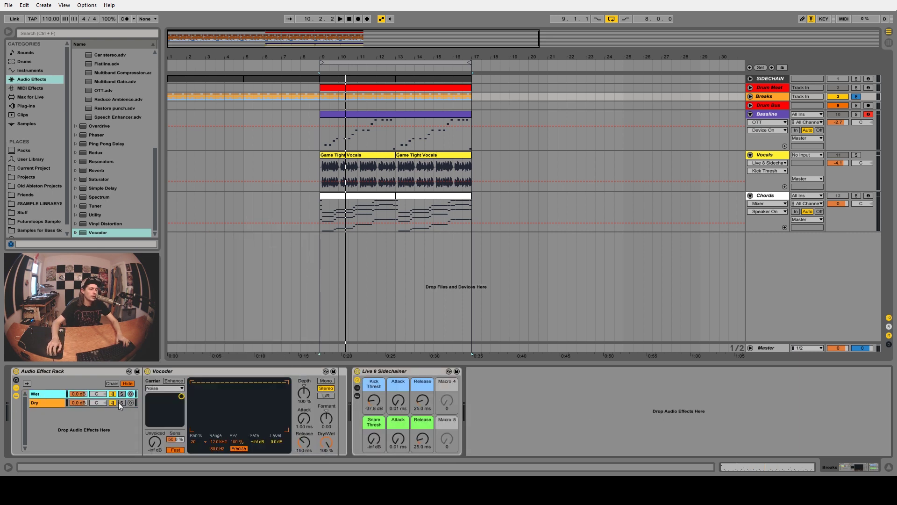
click(47, 403)
click(49, 394)
Step: Bypass the Live 8 Sidechainer and give the Vocoder 8 bands, a 441 Hz low range, and Enhance
click(357, 371)
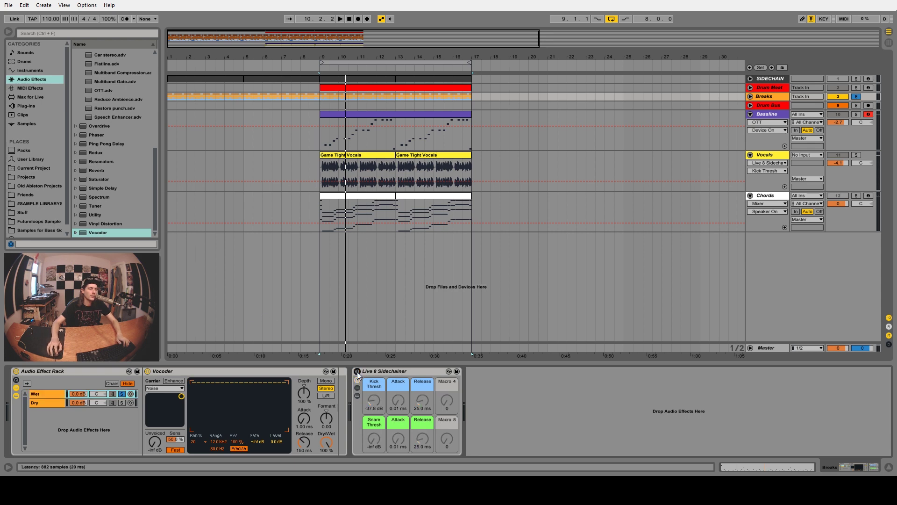
key(space)
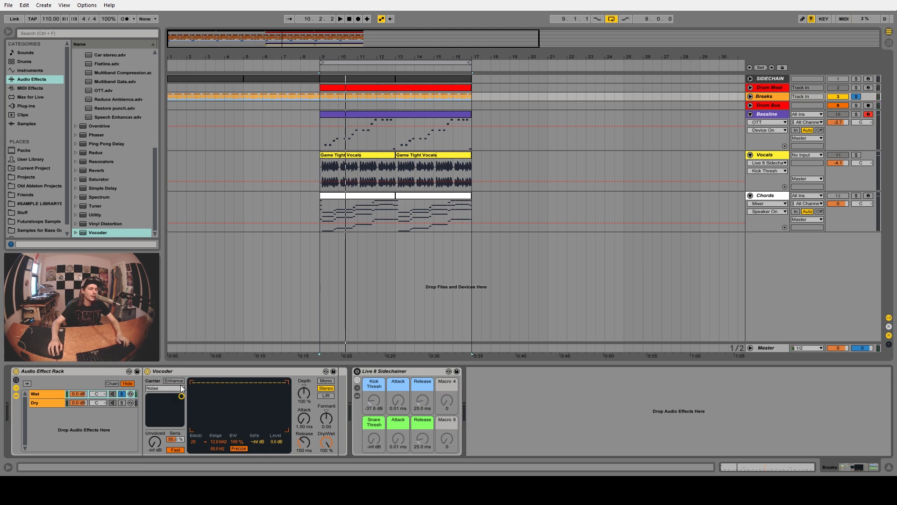
click(202, 441)
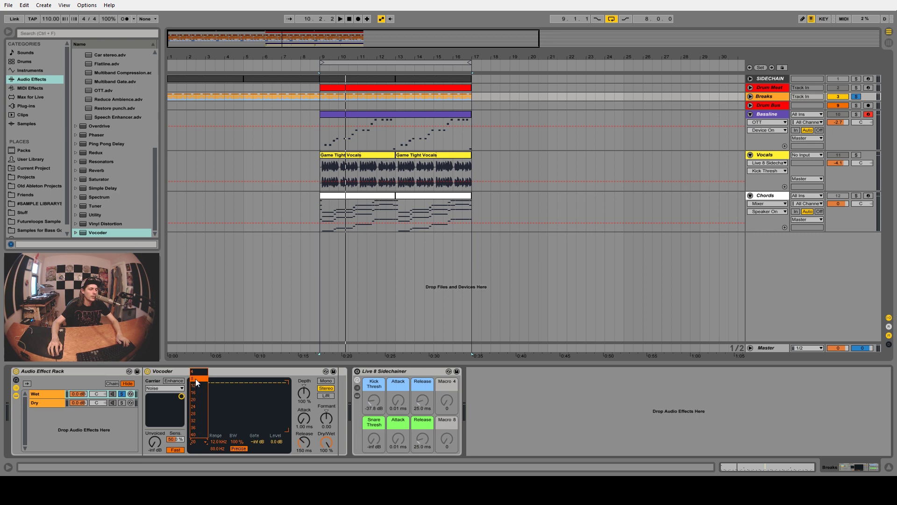
key(space)
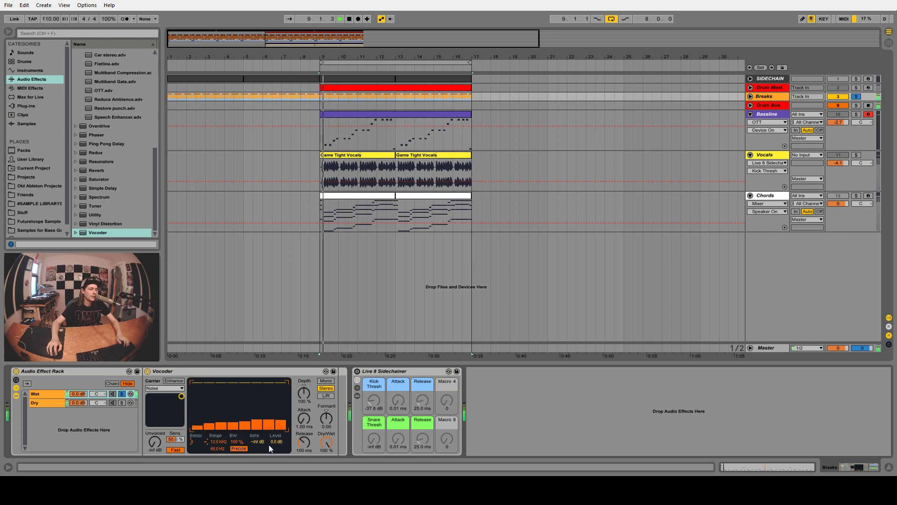
drag(217, 449, 217, 429)
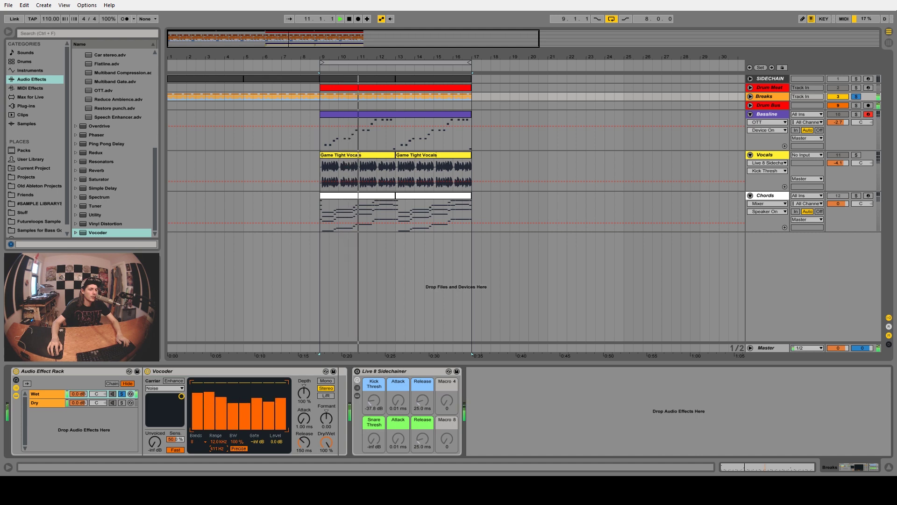
drag(304, 442, 255, 425)
click(170, 380)
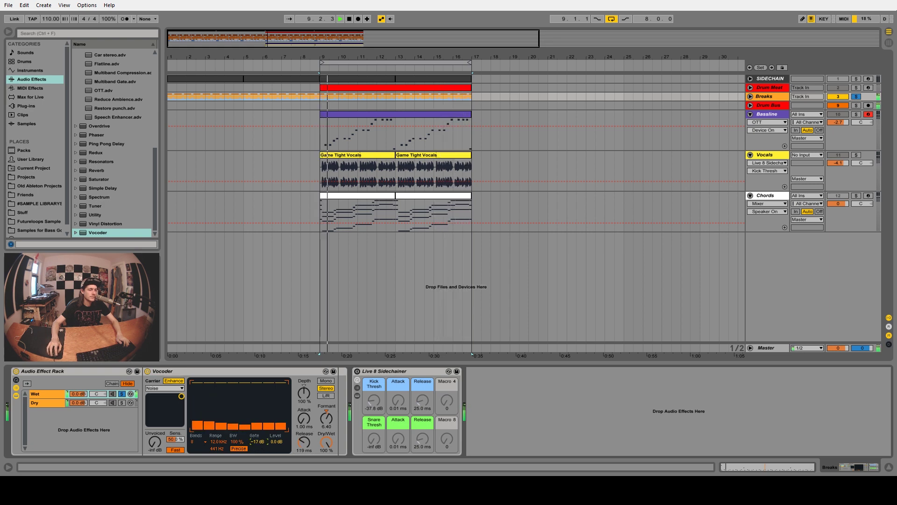
Step: Lengthen the Vocoder release, lower its formant to 2.40, and compare the rack bypassed and active
drag(303, 442, 304, 439)
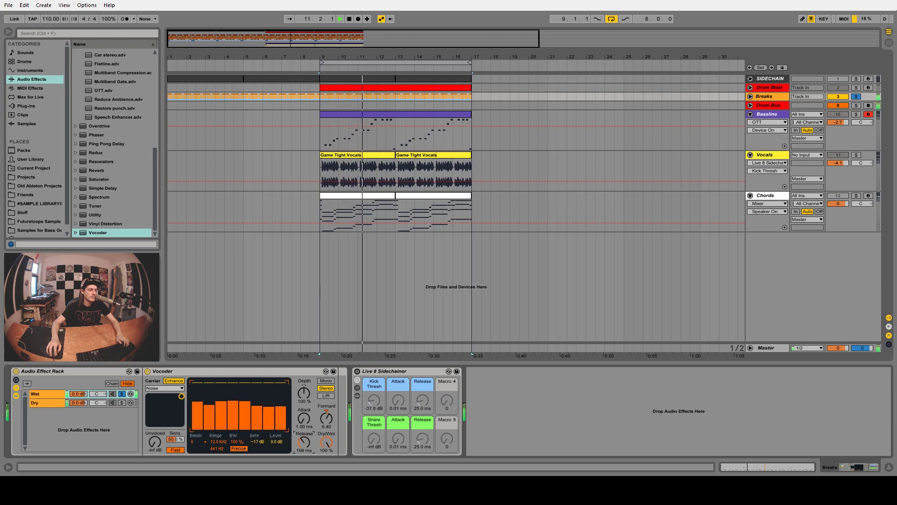
key(space)
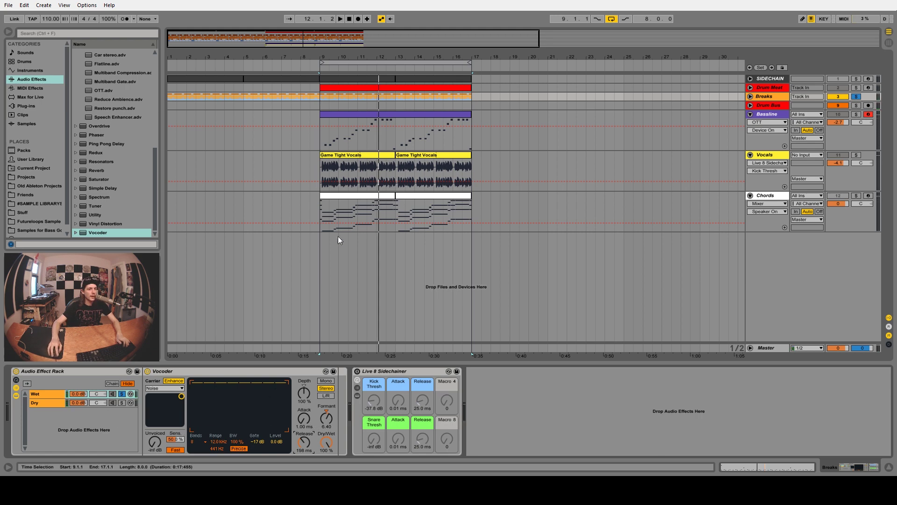
click(122, 394)
key(space)
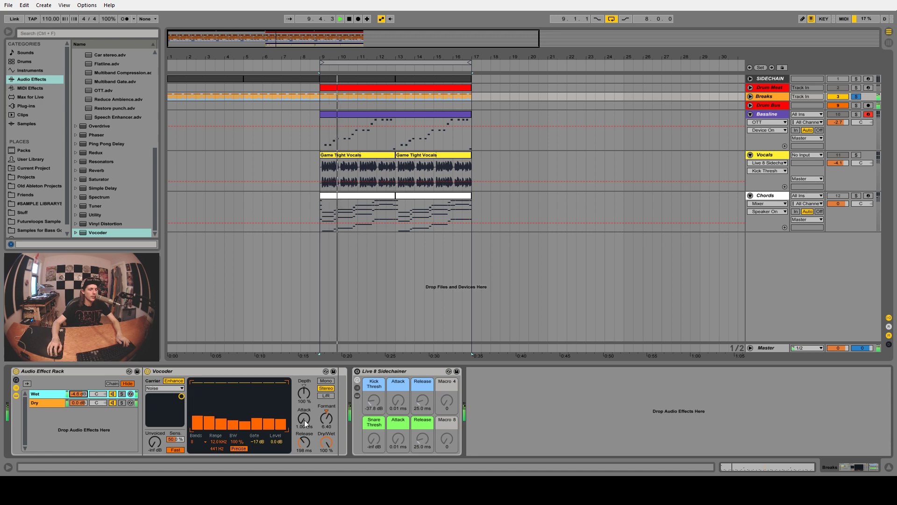
drag(326, 418, 326, 423)
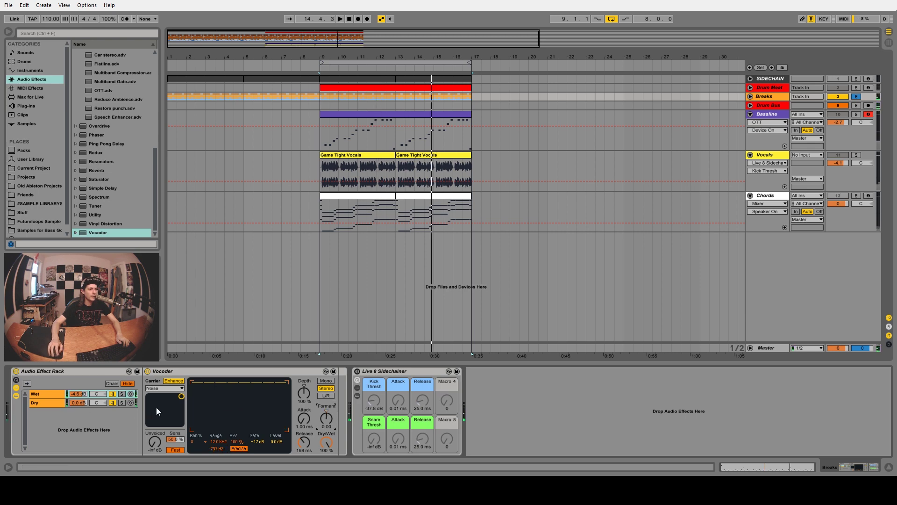
click(15, 372)
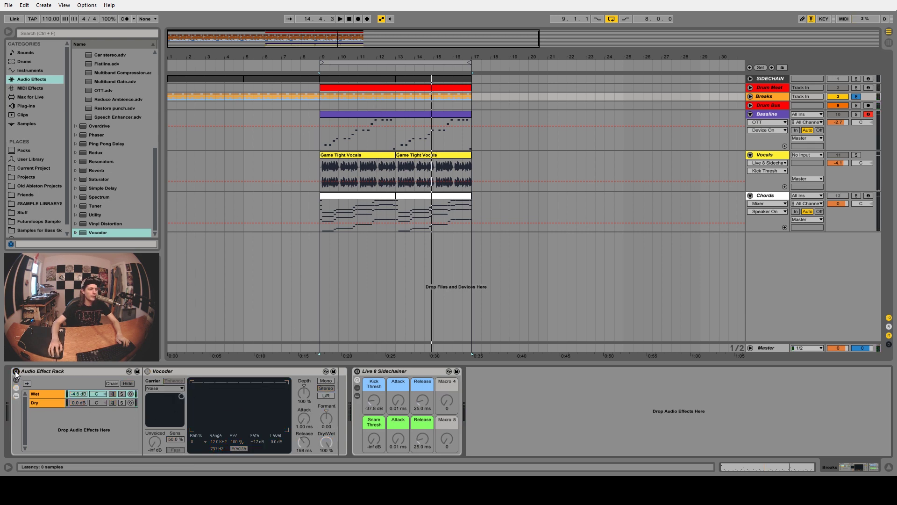
key(space)
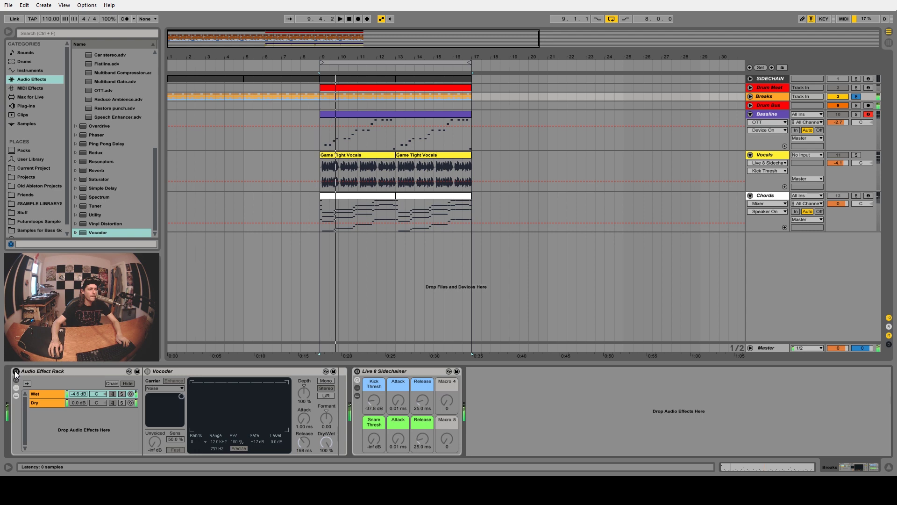
click(15, 372)
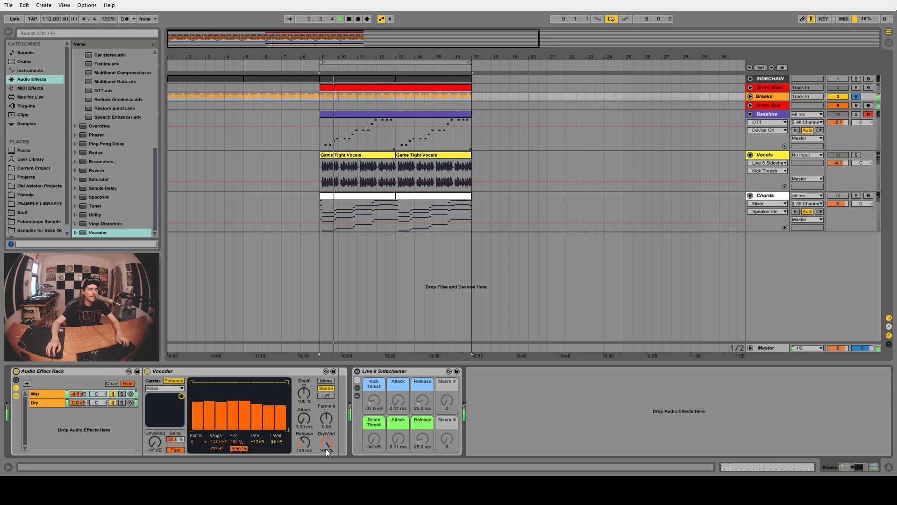
Step: Turn down the Wet chain's volume and reset the Vocoder bandwidth to 100%
drag(79, 394, 78, 411)
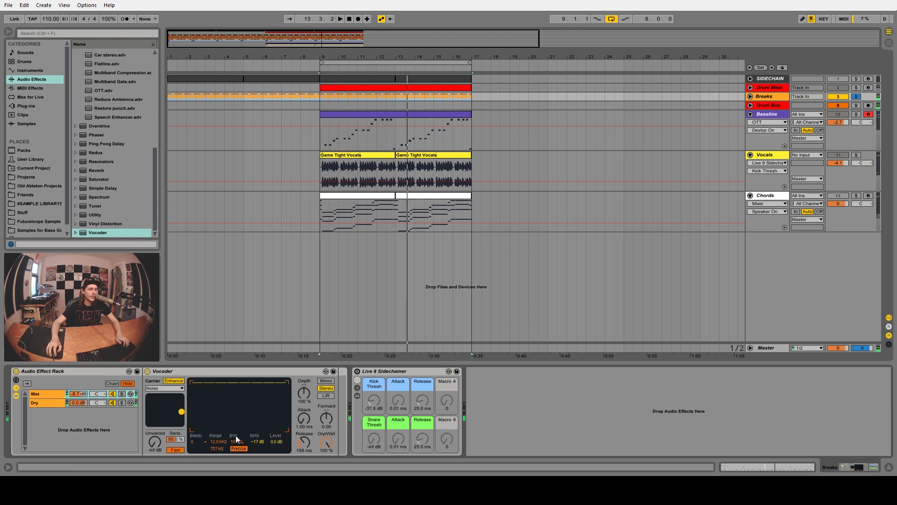
key(space)
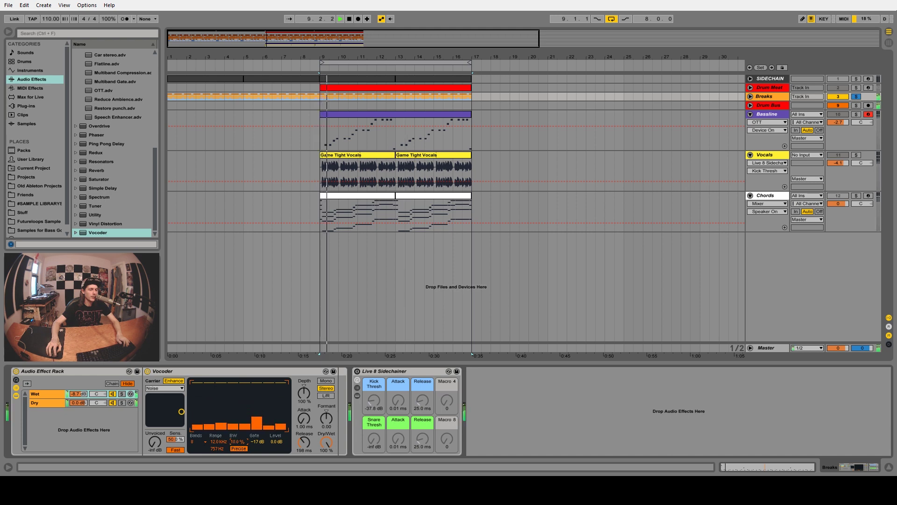
drag(233, 441, 234, 426)
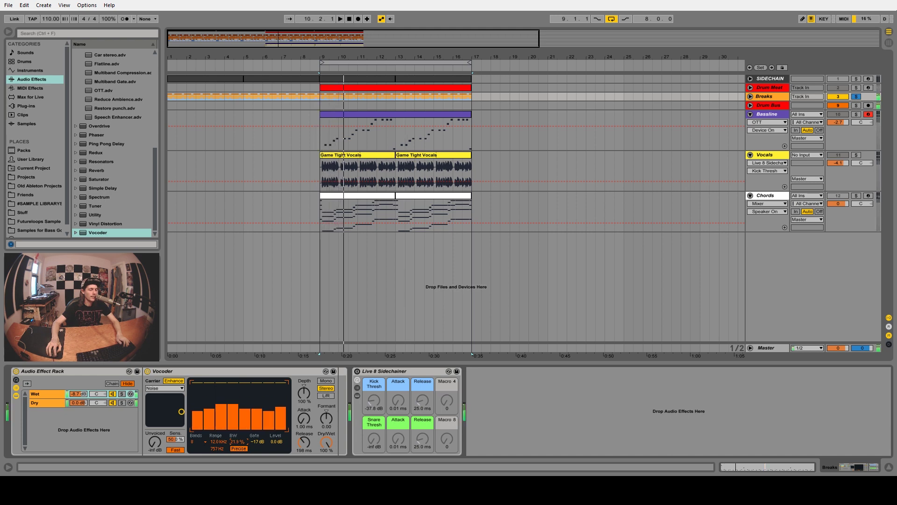
key(space)
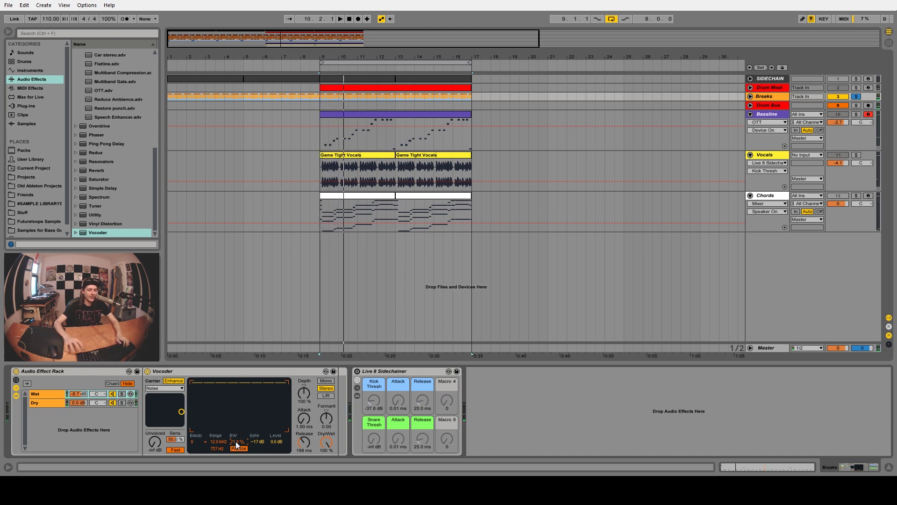
double_click(236, 442)
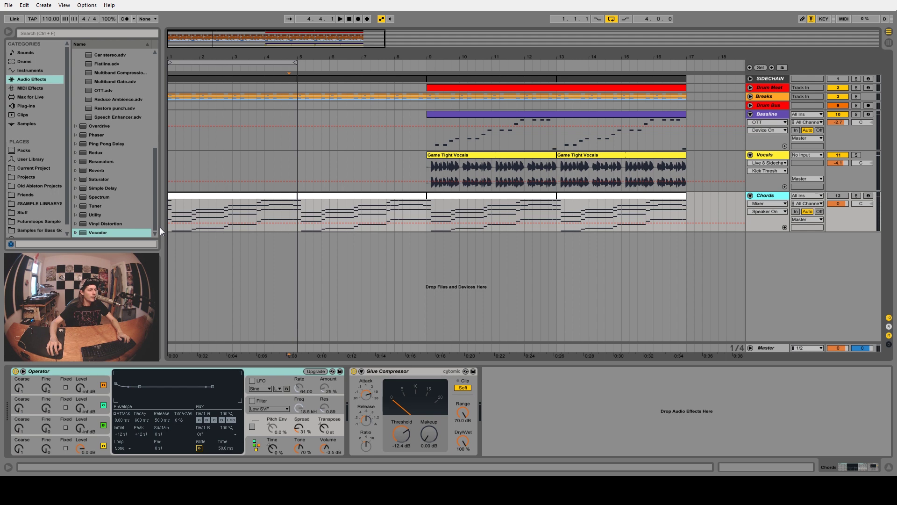
Step: Add Operator on a new instrument track with a Saw D waveform
drag(156, 162, 162, 64)
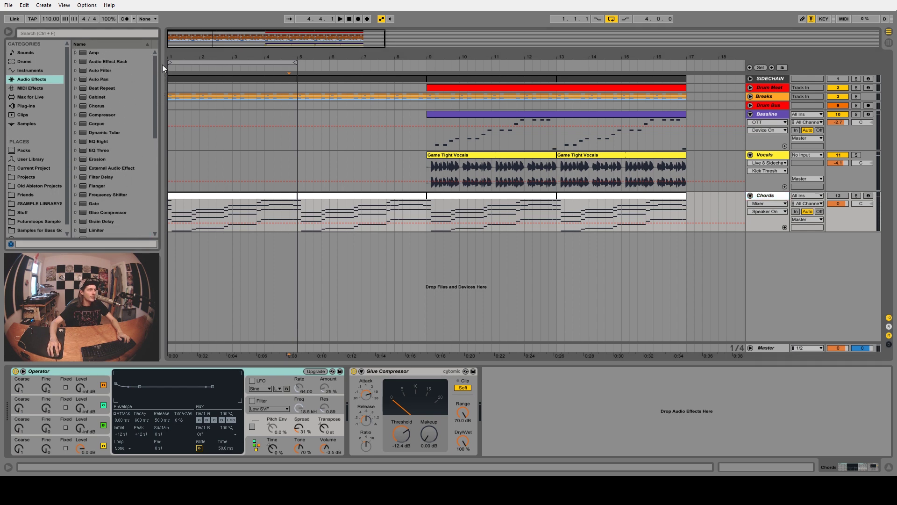
click(28, 71)
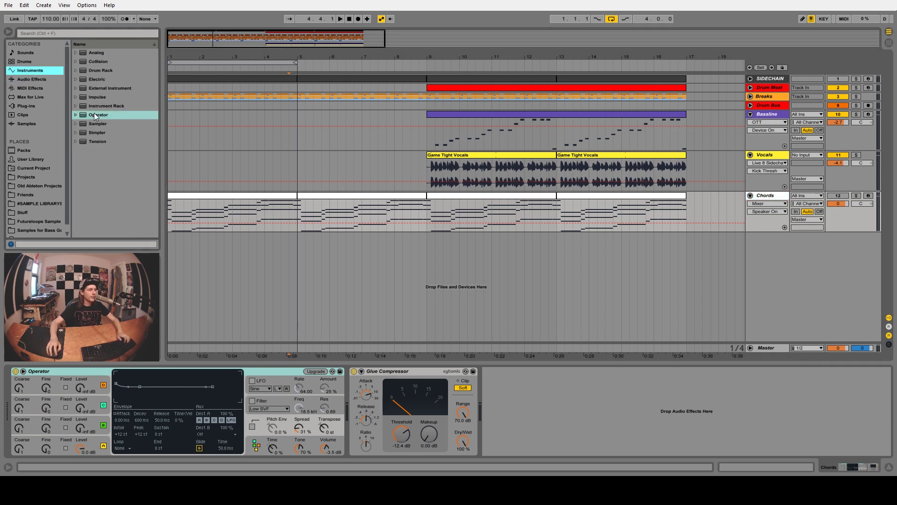
drag(94, 114, 236, 253)
click(208, 419)
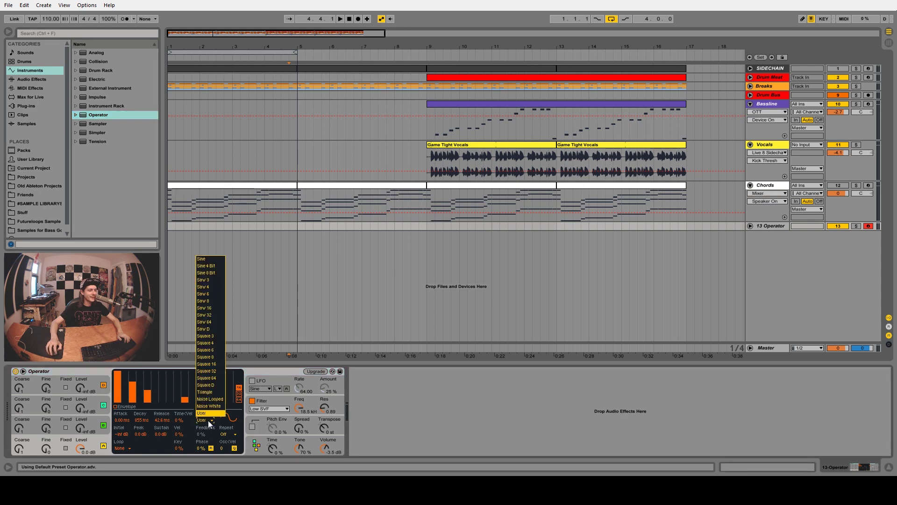
click(214, 330)
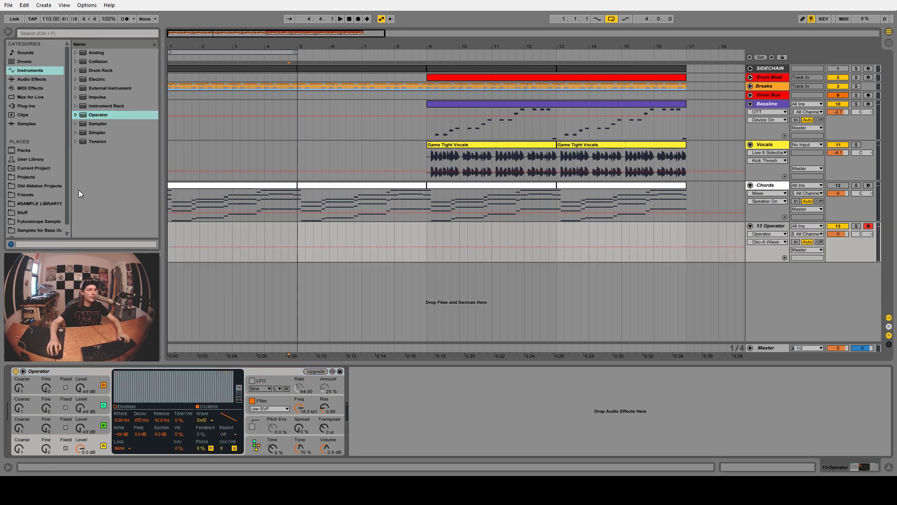
Step: Insert an Arpeggiator and a bipolar Random before Operator, and mark the first bar
click(45, 87)
double_click(101, 52)
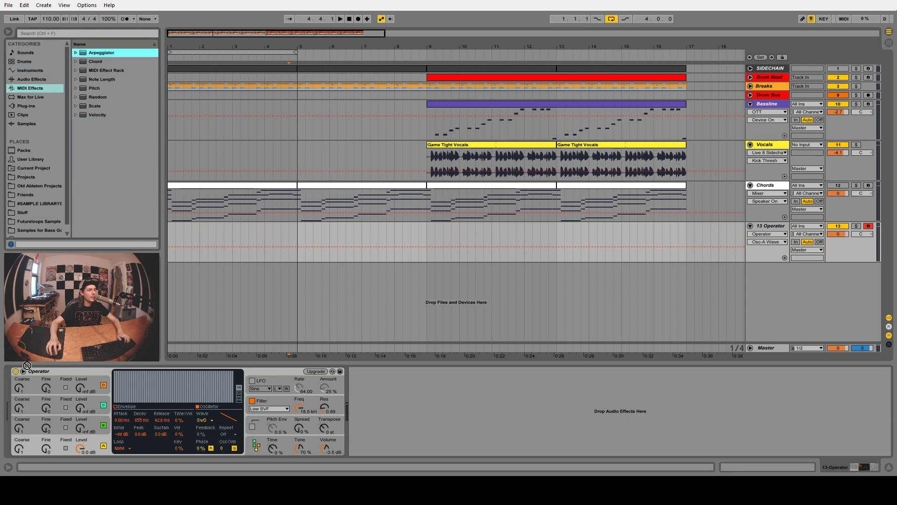
double_click(86, 95)
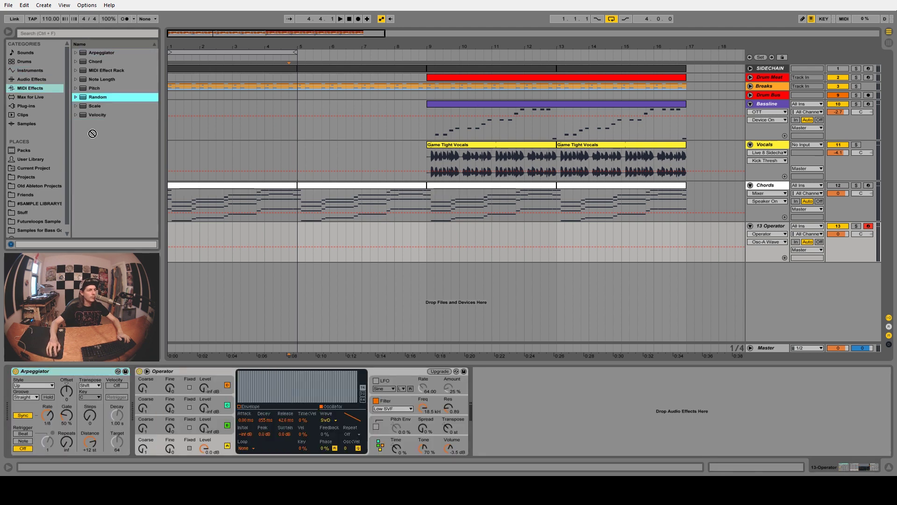
click(169, 449)
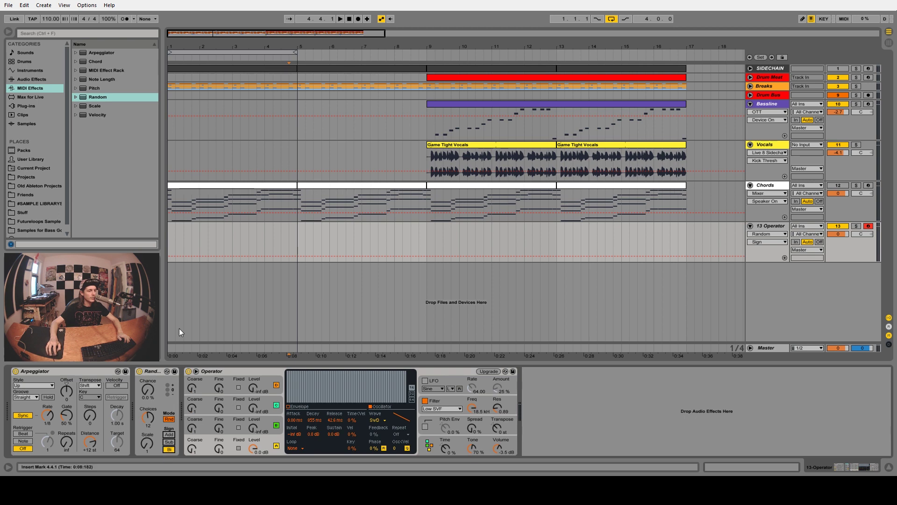
drag(172, 239, 195, 241)
Step: Create a one-bar MIDI clip on a 1/16 grid filled with repeated C3 notes, and solo the track
key(ctrl+shift+m)
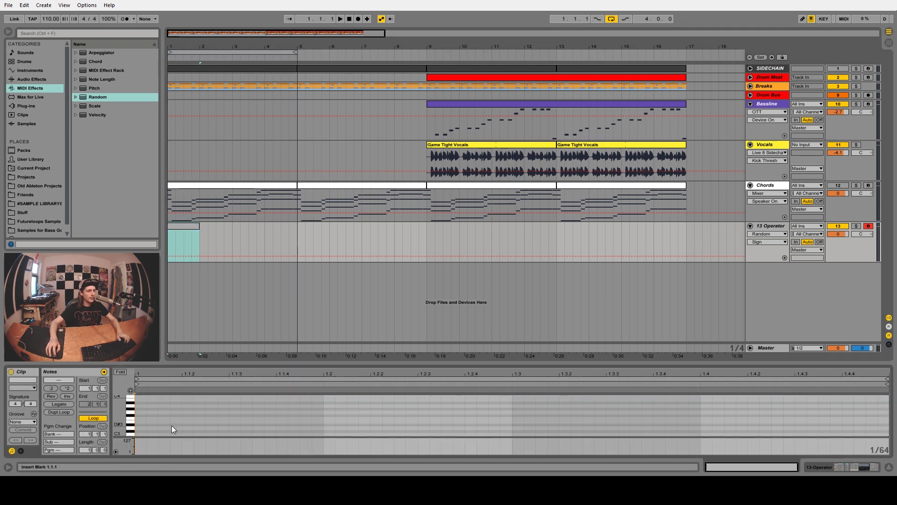
right_click(172, 424)
click(229, 383)
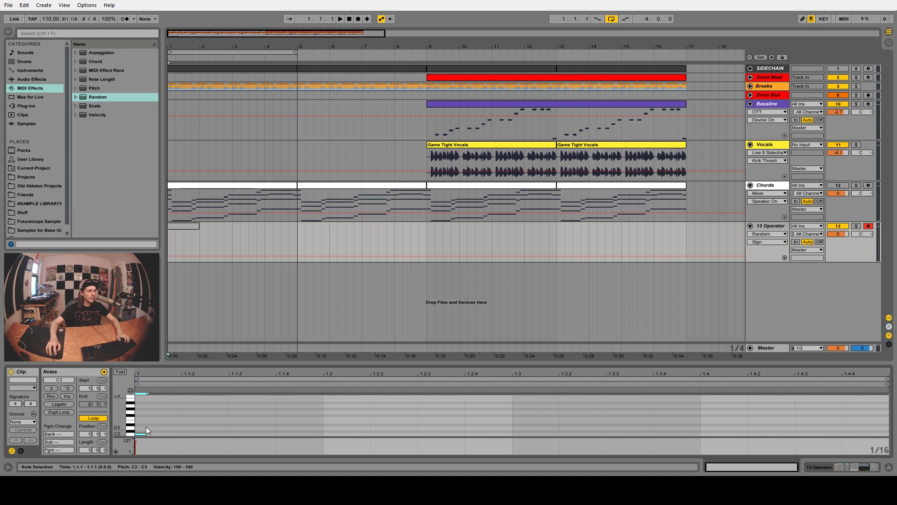
key(ctrl+d)
key(ctrl+d)
key(ctrl+d)
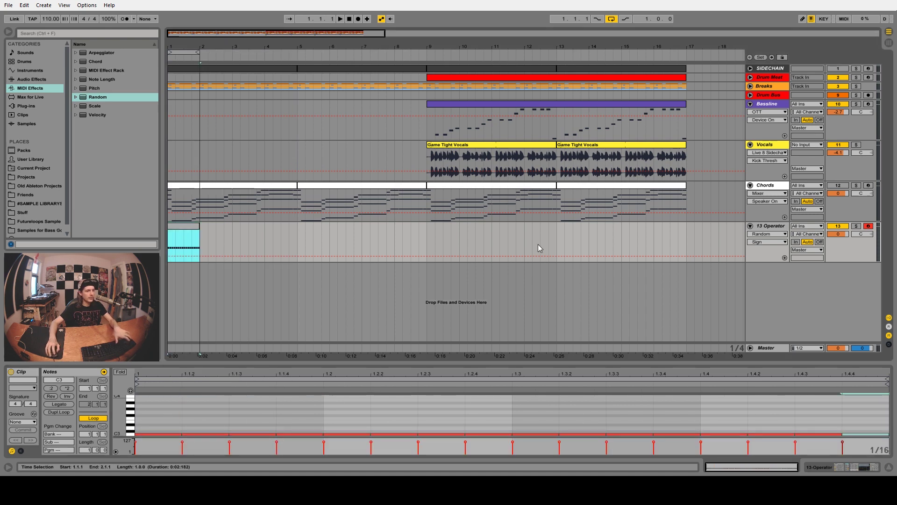
click(856, 226)
key(space)
double_click(770, 225)
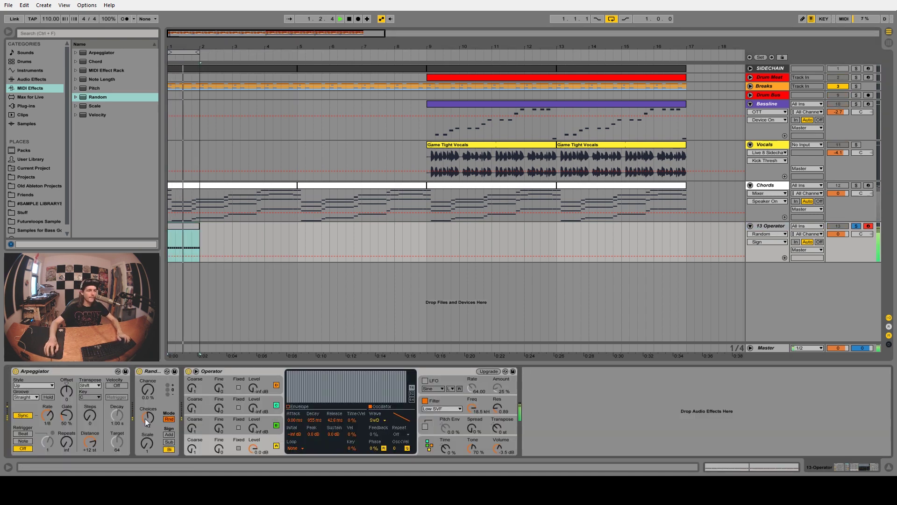
key(space)
Step: Set Random's Chance to 100%, widen its Scale, and raise the Arpeggiator gate to 80%
drag(47, 415, 47, 412)
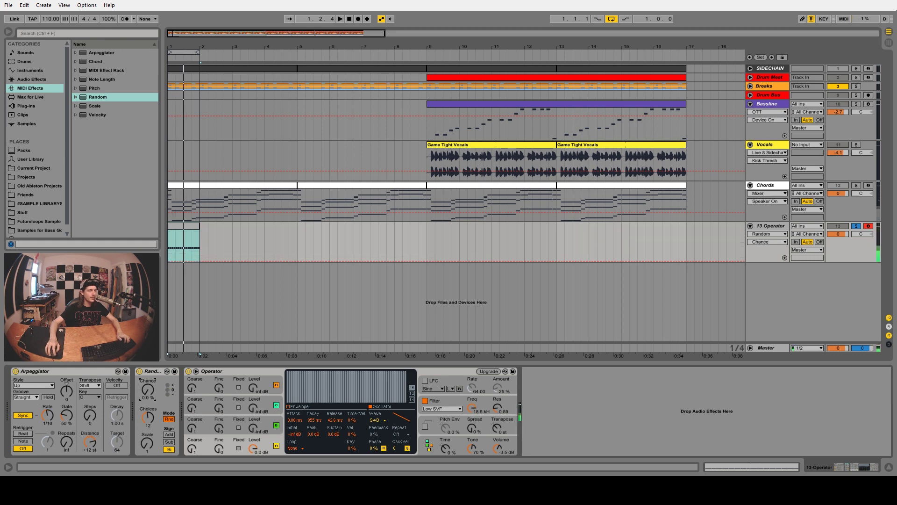
drag(148, 397, 147, 364)
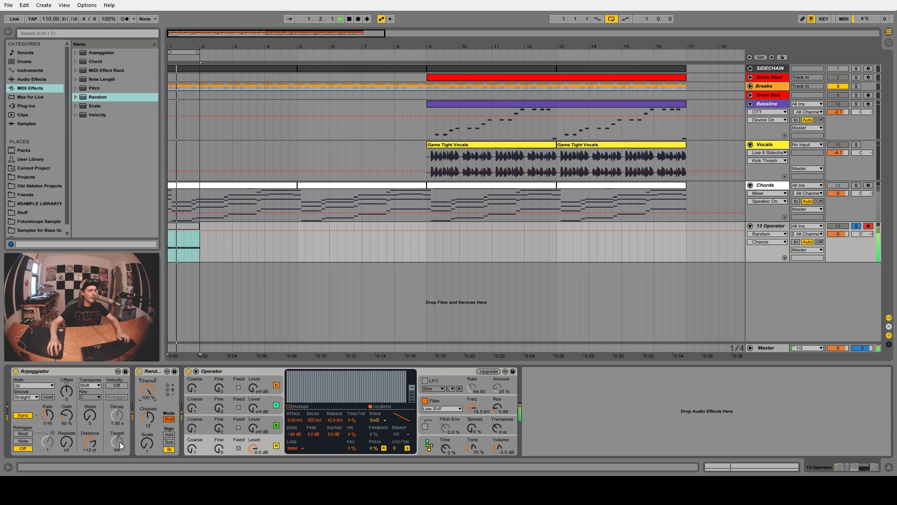
click(147, 442)
drag(147, 442, 147, 439)
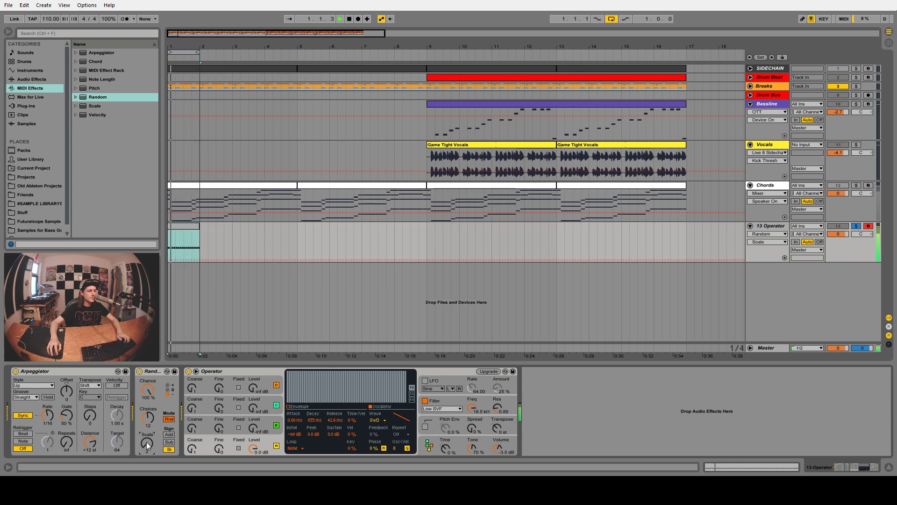
click(289, 407)
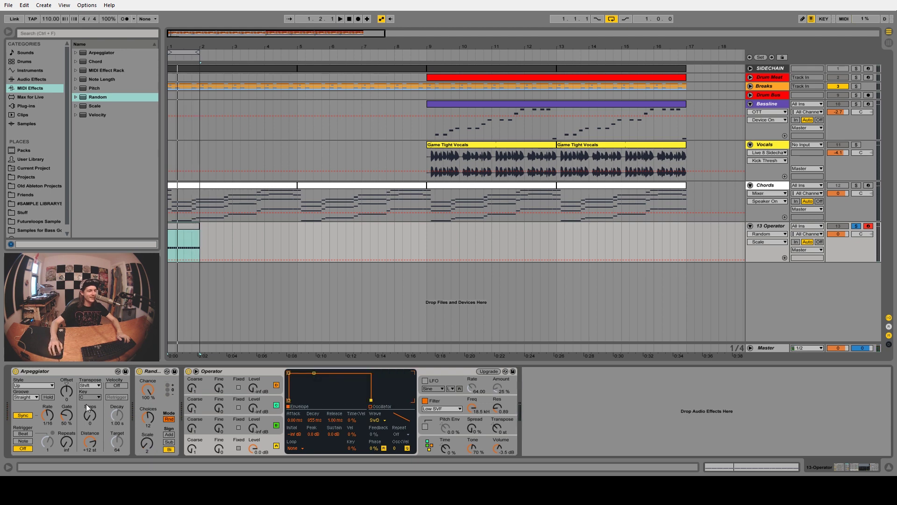
mouse_move(69, 417)
mouse_down()
mouse_move(68, 425)
mouse_move(68, 404)
mouse_up()
key(space)
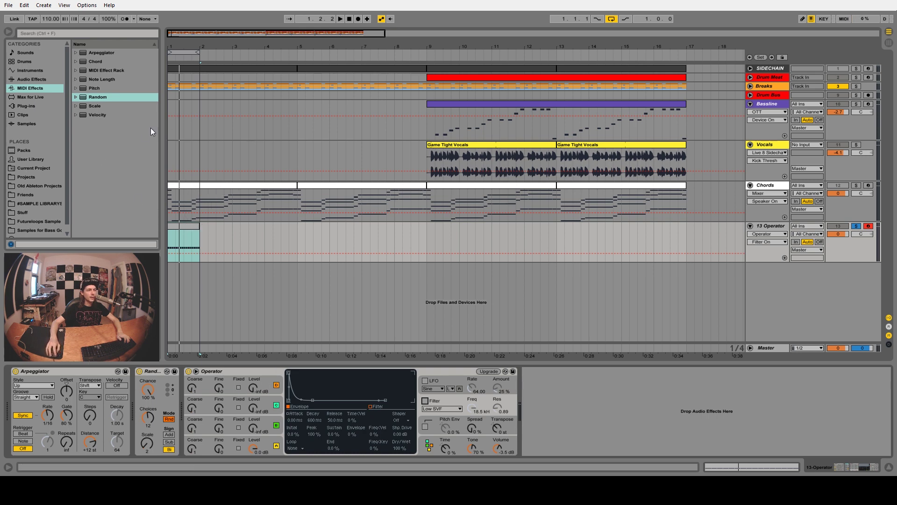
Step: Add a Vocoder to the Operator track with an External carrier fed from the Chords track
click(29, 106)
click(35, 79)
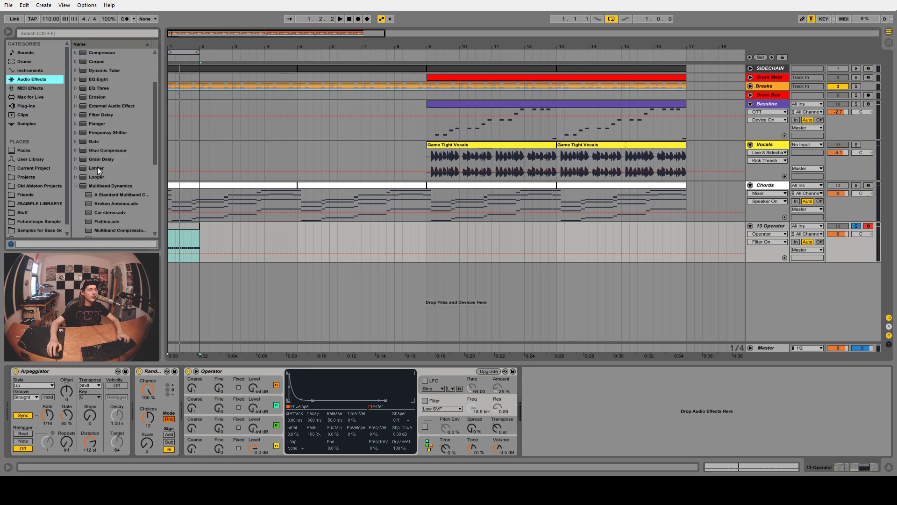
scroll(96, 182, down, 5)
scroll(95, 189, down, 3)
drag(97, 232, 561, 383)
click(545, 388)
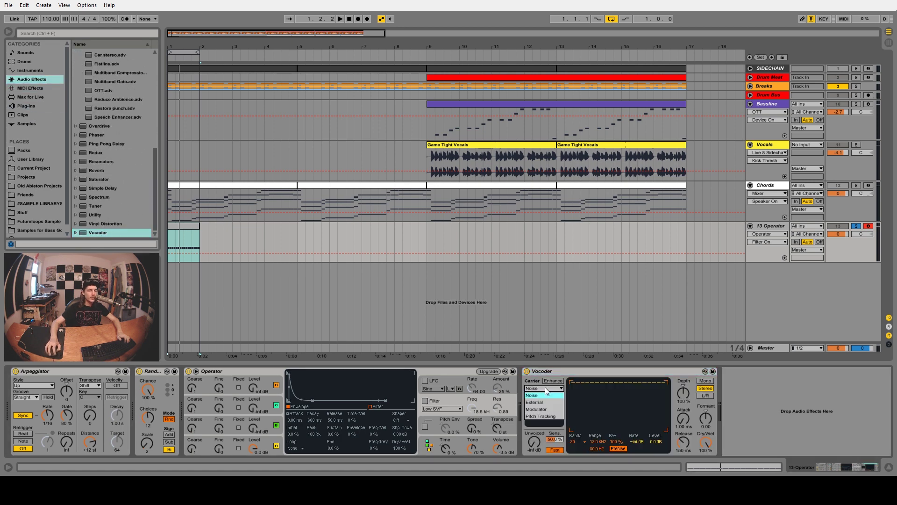
click(546, 403)
click(545, 395)
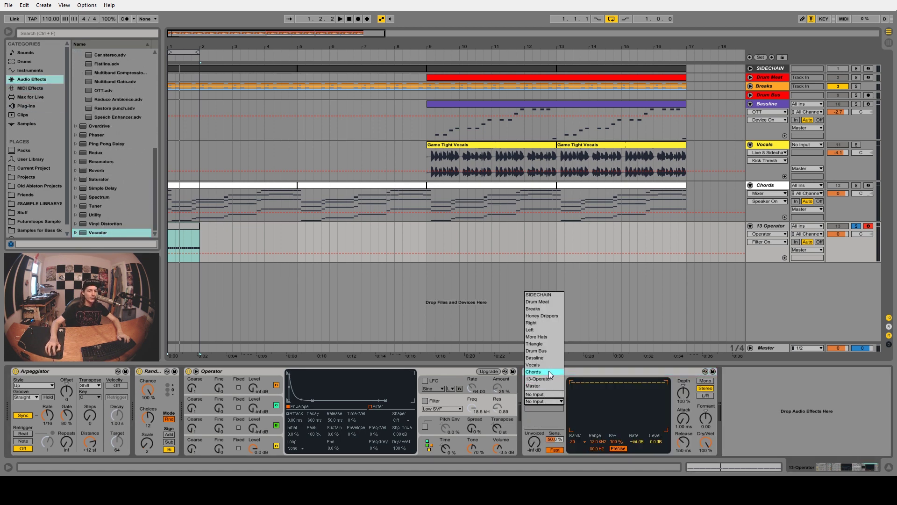
click(549, 372)
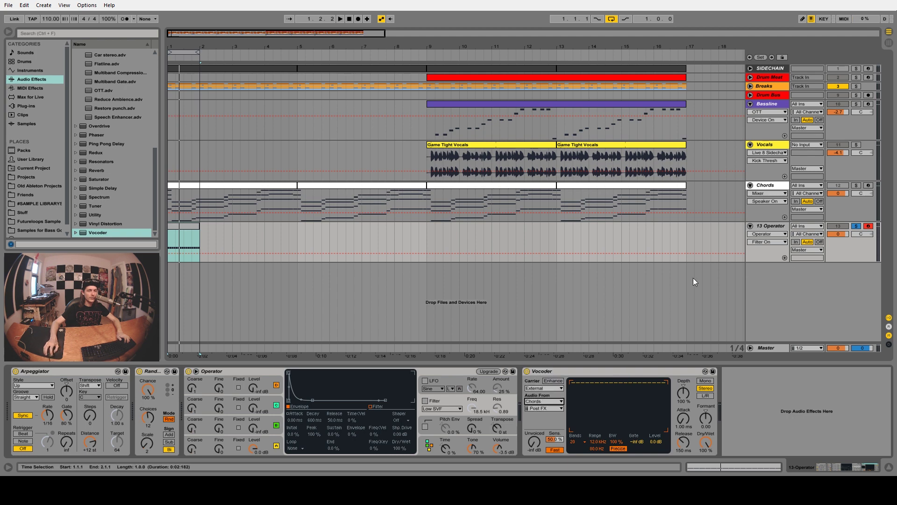
Step: Lower Operator to -16 dB, loop bars 1–4, and set vocoder release ~63 ms, arpeggiator gate 63%
key(space)
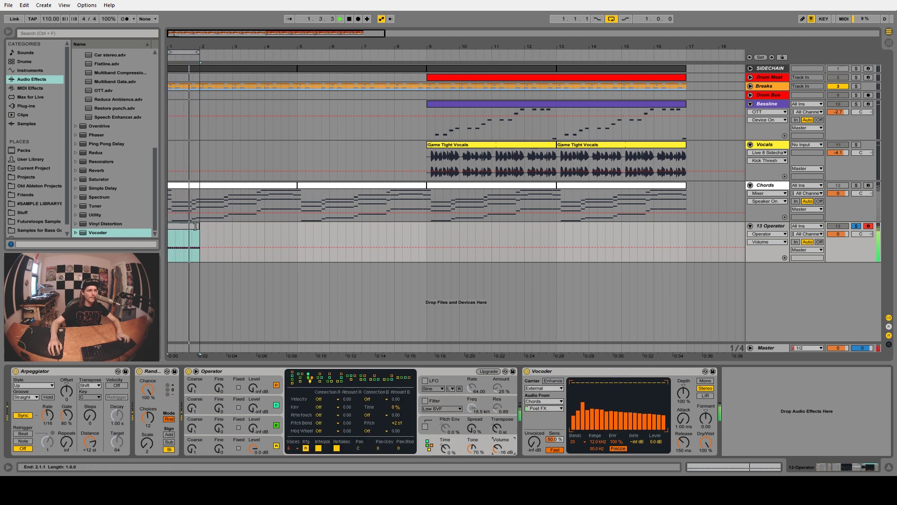
drag(198, 226, 297, 232)
drag(199, 52, 298, 52)
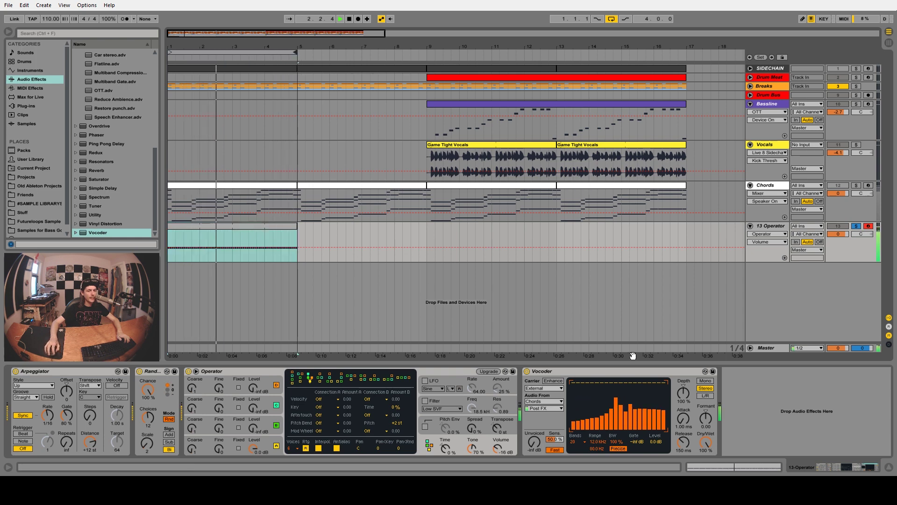
drag(683, 441, 683, 458)
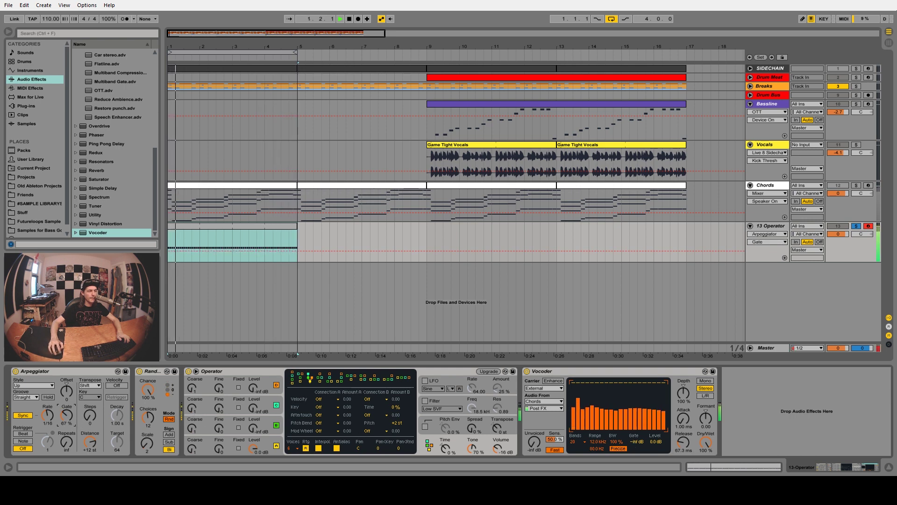
drag(67, 415, 66, 425)
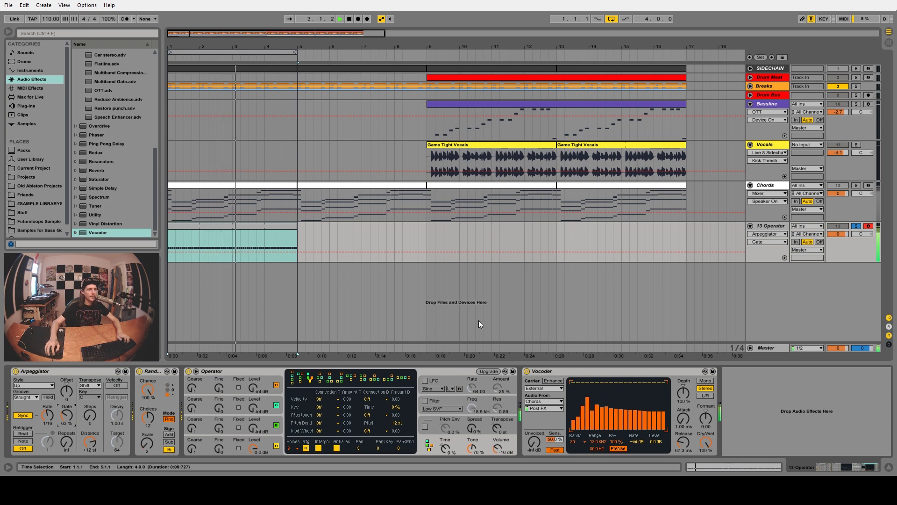
Step: Blend some dry signal into the Vocoder, raise its low band, and shorten the arpeggiator gate to 26%
key(space)
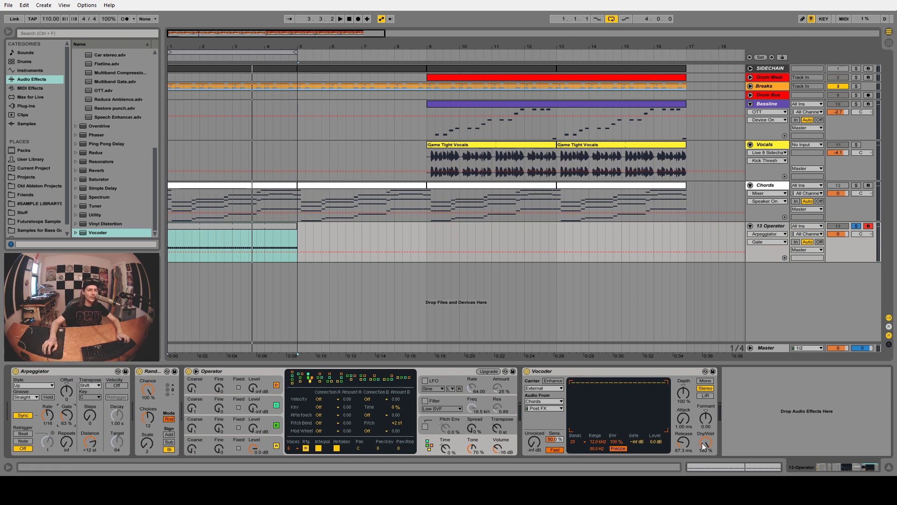
key(space)
mouse_move(706, 445)
mouse_down()
mouse_move(705, 496)
mouse_move(706, 444)
mouse_up()
drag(596, 448, 598, 420)
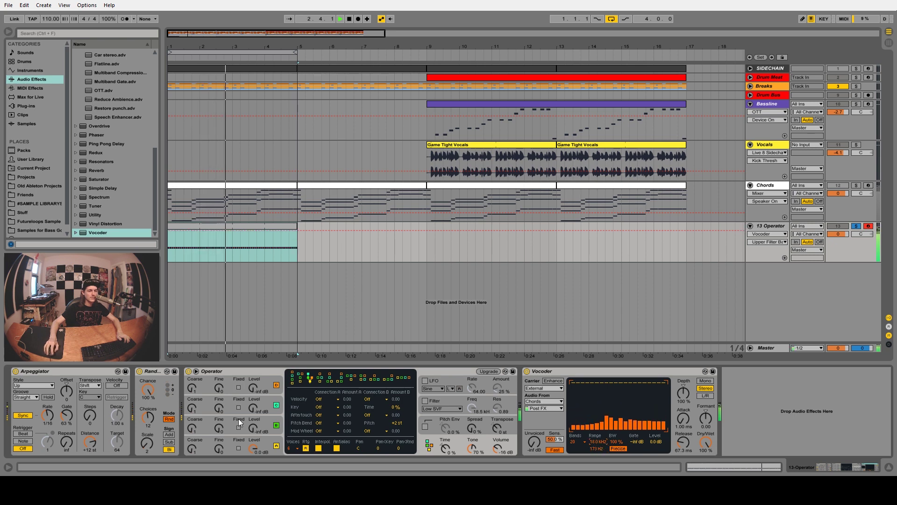
drag(67, 415, 67, 433)
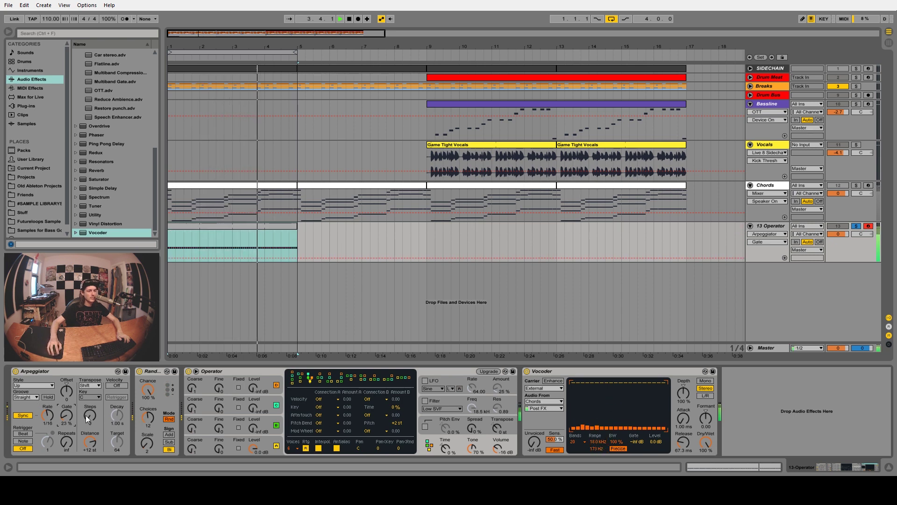
drag(683, 442, 683, 447)
mouse_move(706, 418)
mouse_down()
mouse_move(706, 401)
mouse_move(706, 424)
mouse_up()
Step: Set 40 bands, 186 Hz low range, formant -4.4, 112 ms release, Operator spread; loop to bar 9
drag(596, 448, 596, 447)
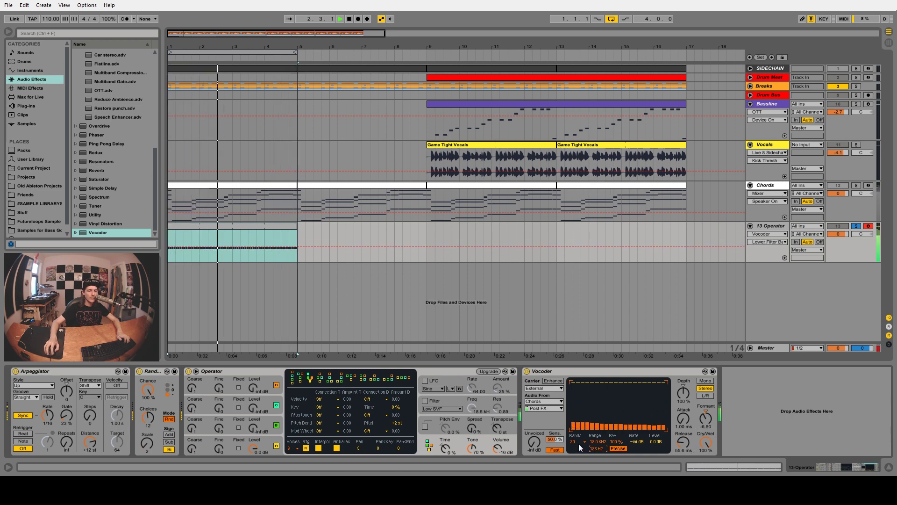
click(580, 442)
click(581, 441)
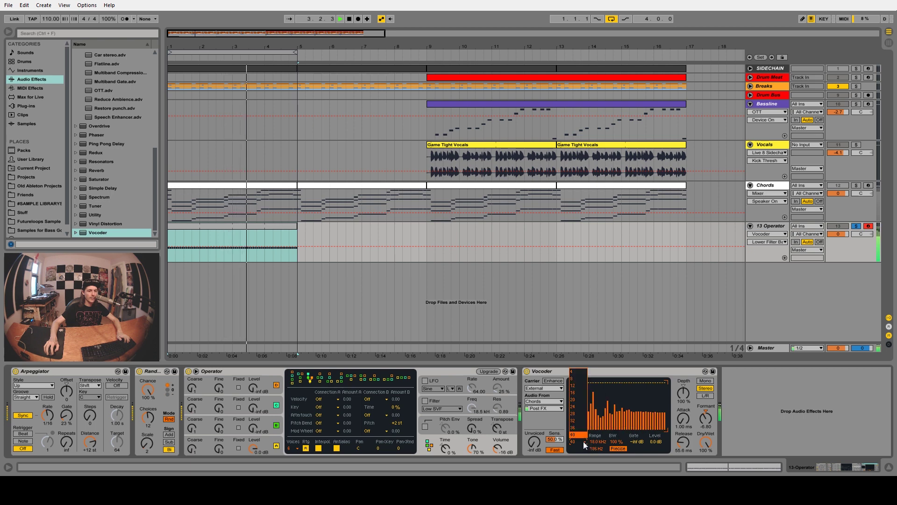
drag(711, 424, 684, 434)
drag(67, 415, 67, 408)
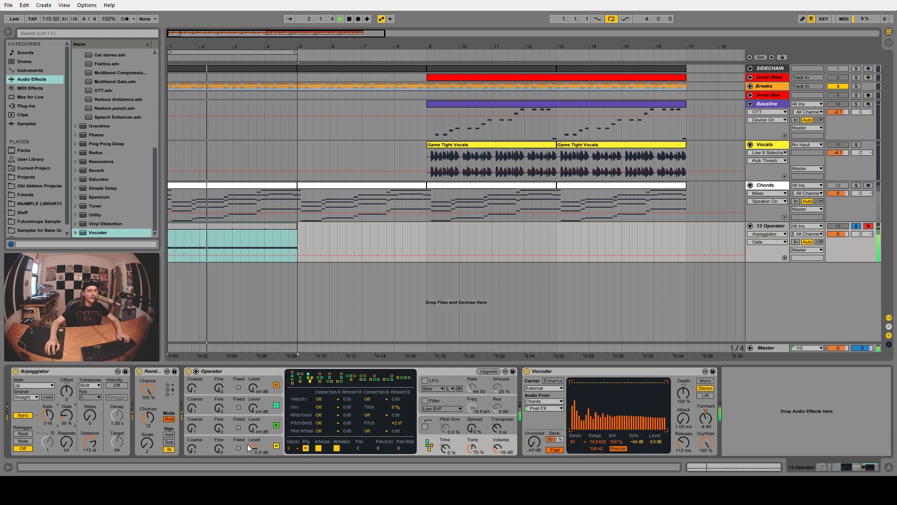
drag(473, 426, 473, 421)
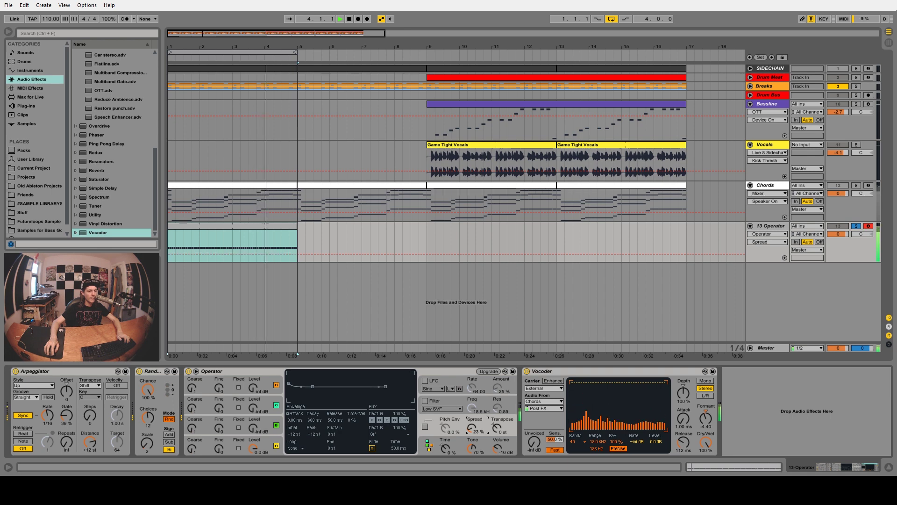
key(space)
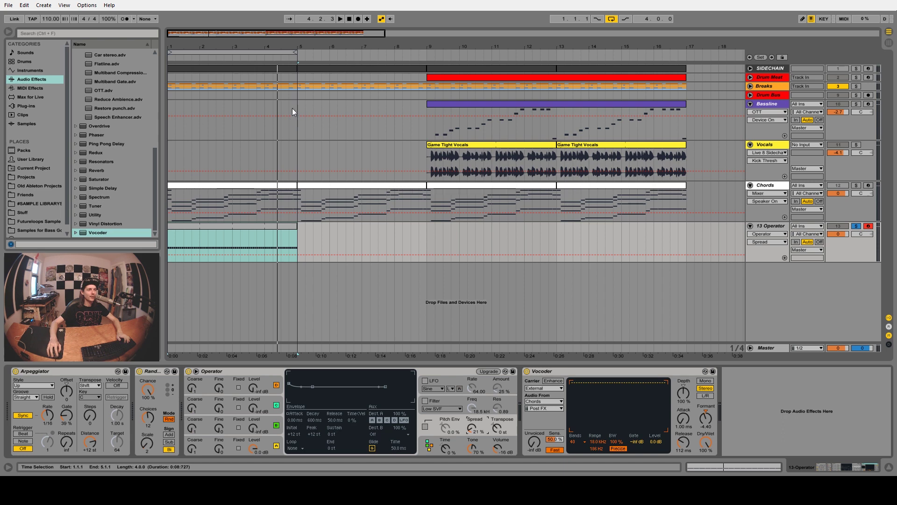
drag(295, 52, 427, 51)
Step: Stretch the 13 Operator clip to bar 9 and set the vocoder release to about 1.17 s
key(space)
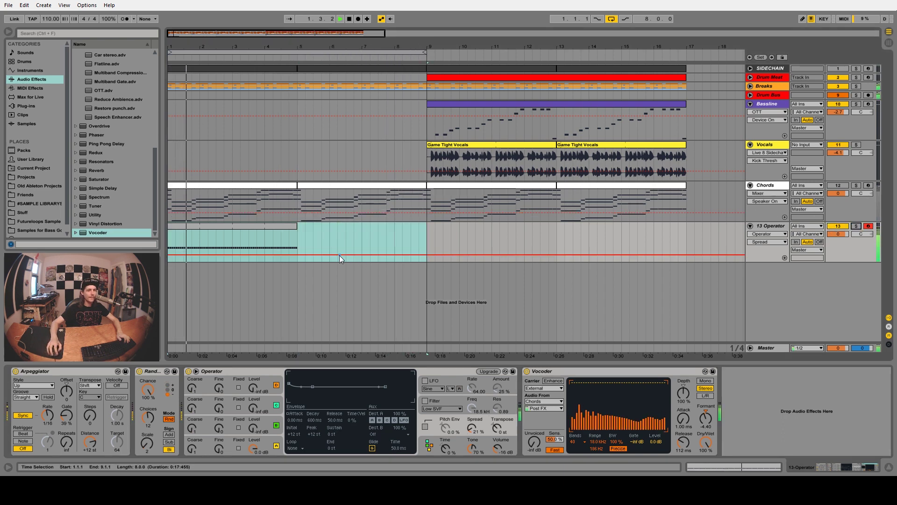
drag(298, 228, 427, 227)
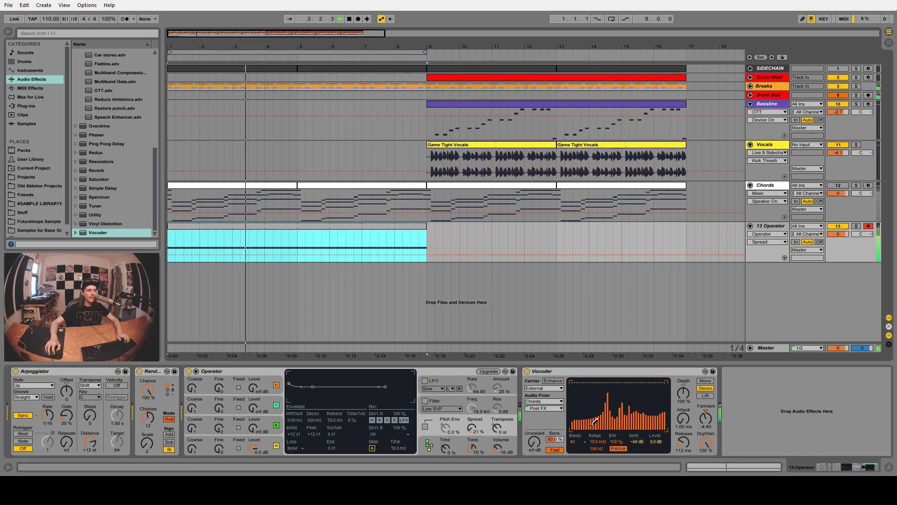
drag(683, 442, 683, 374)
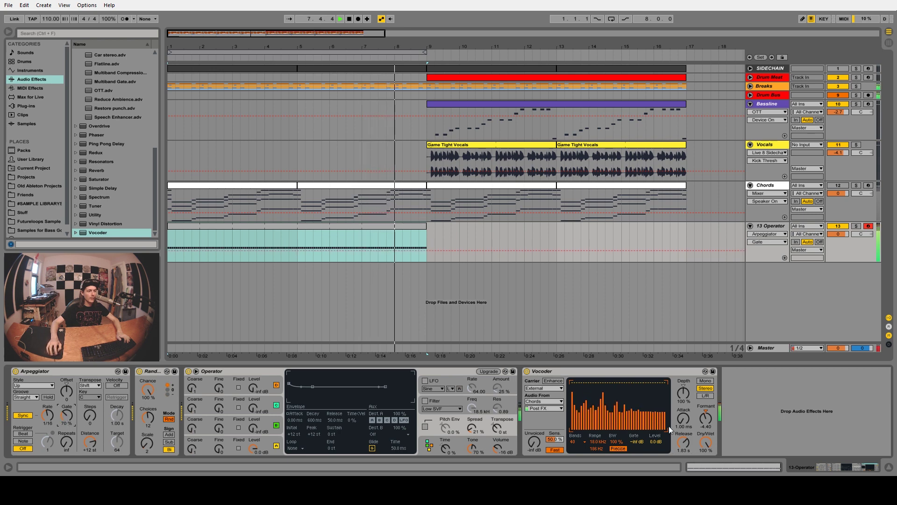
drag(685, 442, 686, 449)
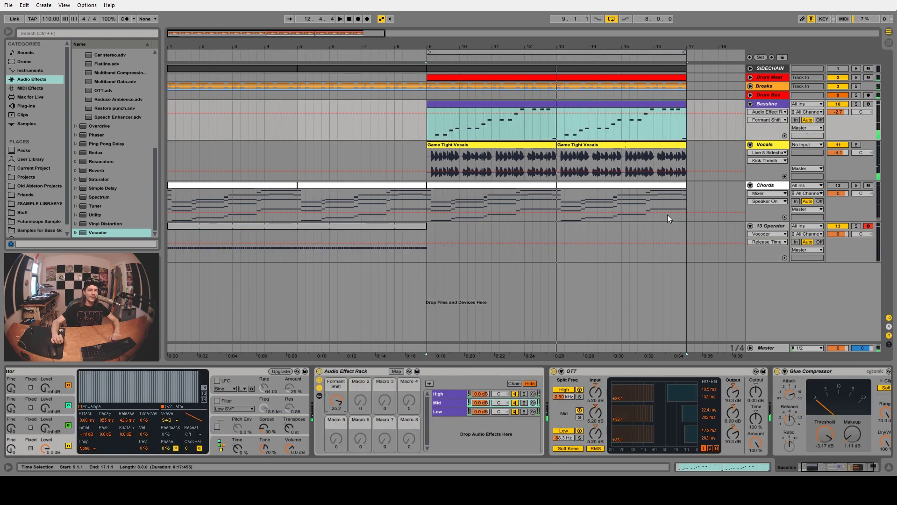
click(434, 251)
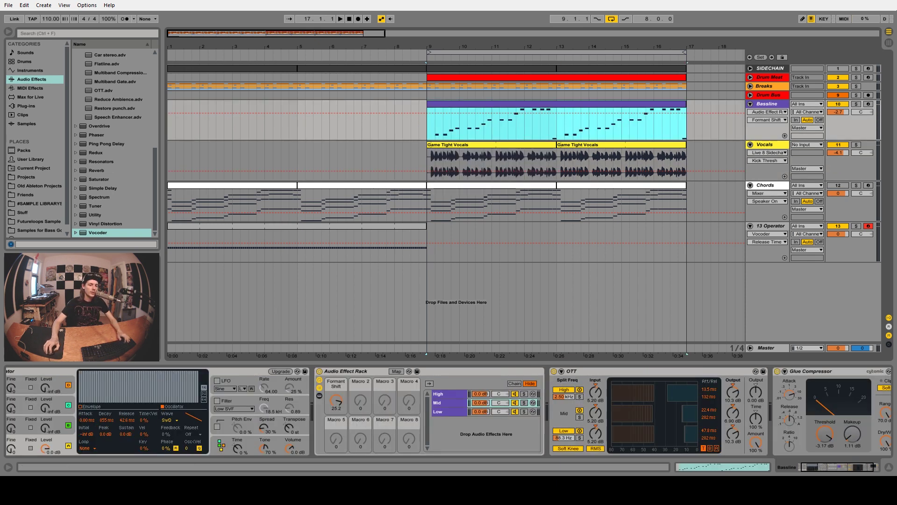
click(819, 469)
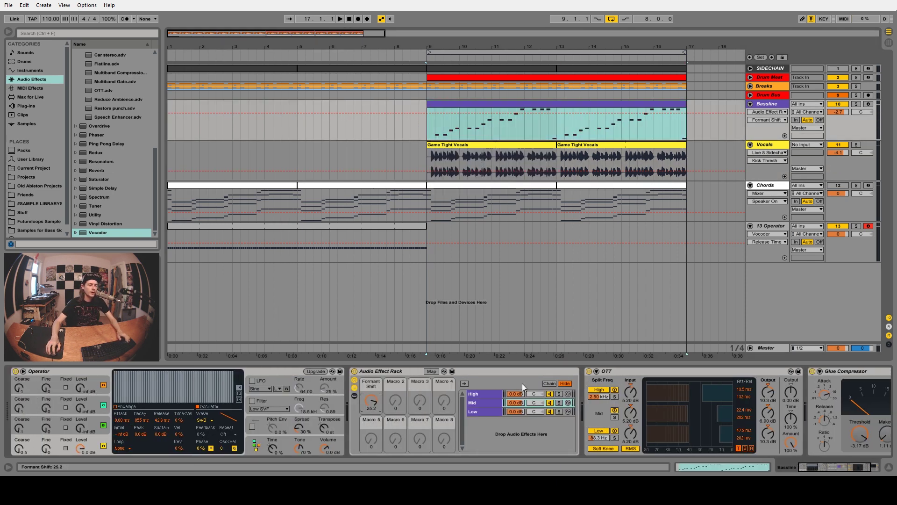